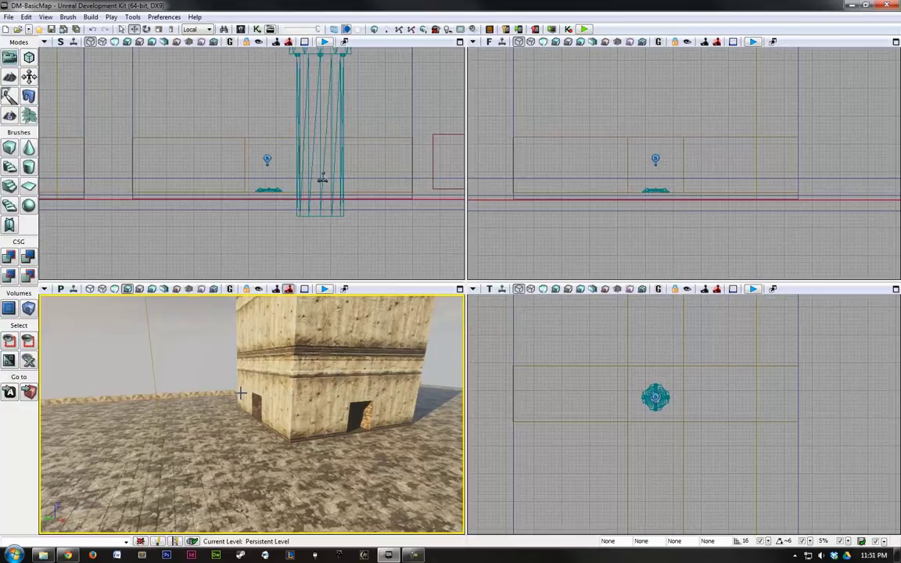
Step: Look over the level's buildings and pillar, then examine the PlayerStart actor on the ground up close
{"action": "left_click_drag", "start_coordinate": [240, 393], "coordinate": [381, 391]}
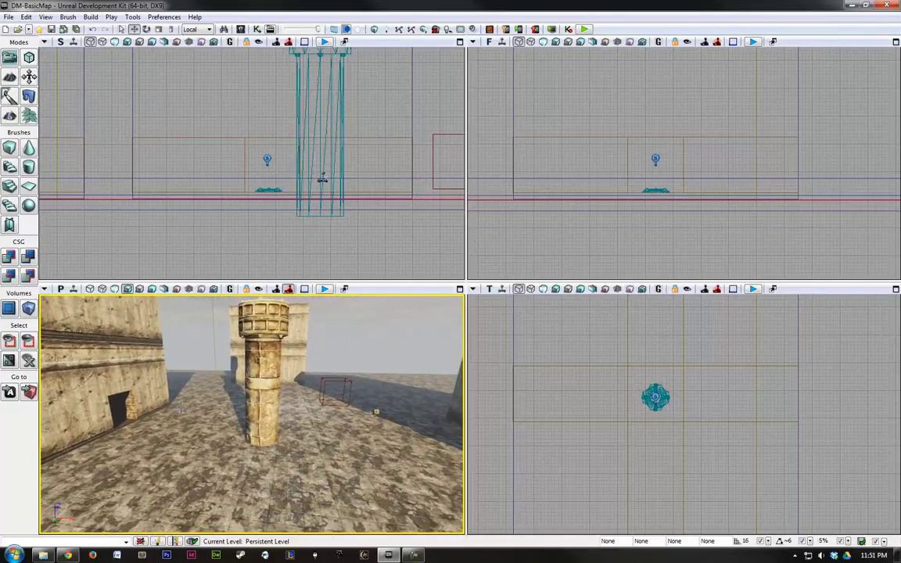
{"action": "right_click_drag", "start_coordinate": [299, 424], "coordinate": [260, 411]}
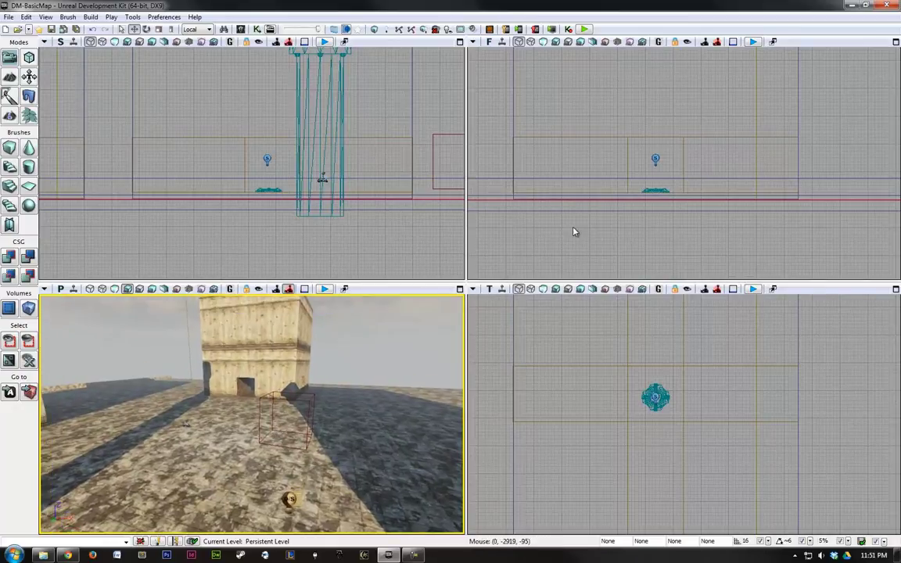
{"action": "right_click_drag", "start_coordinate": [406, 367], "coordinate": [288, 523]}
{"action": "left_click", "coordinate": [278, 438]}
{"action": "scroll", "coordinate": [288, 523], "scroll_direction": "up", "scroll_amount": 2}
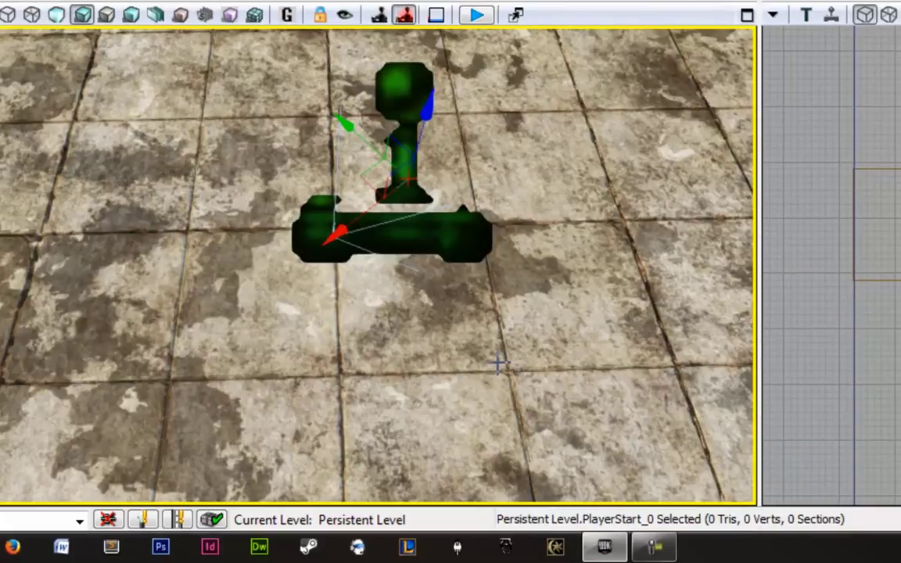
{"action": "right_click_drag", "start_coordinate": [597, 391], "coordinate": [603, 323]}
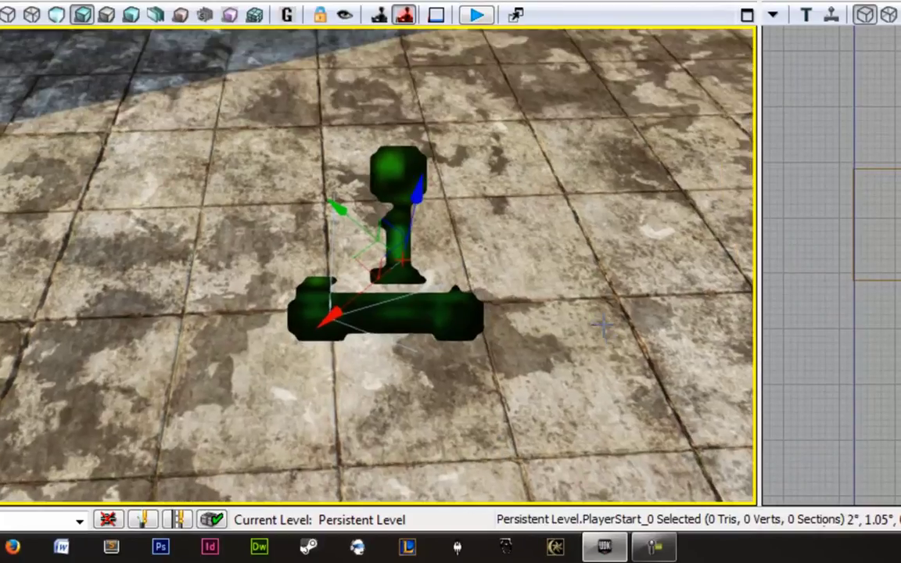
{"action": "left_click", "coordinate": [585, 350]}
{"action": "right_click_drag", "start_coordinate": [547, 388], "coordinate": [53, 259]}
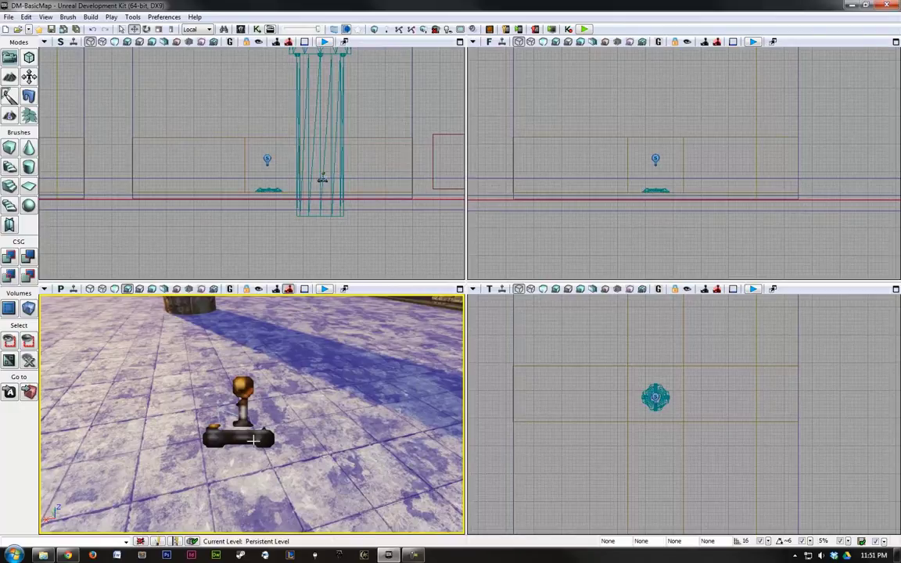
Step: Select the PlayerStart near the pillar and switch the transform coordinate system to World
{"action": "right_click_drag", "start_coordinate": [253, 441], "coordinate": [323, 484]}
{"action": "right_click_drag", "start_coordinate": [234, 405], "coordinate": [233, 398]}
{"action": "left_click", "coordinate": [233, 399]}
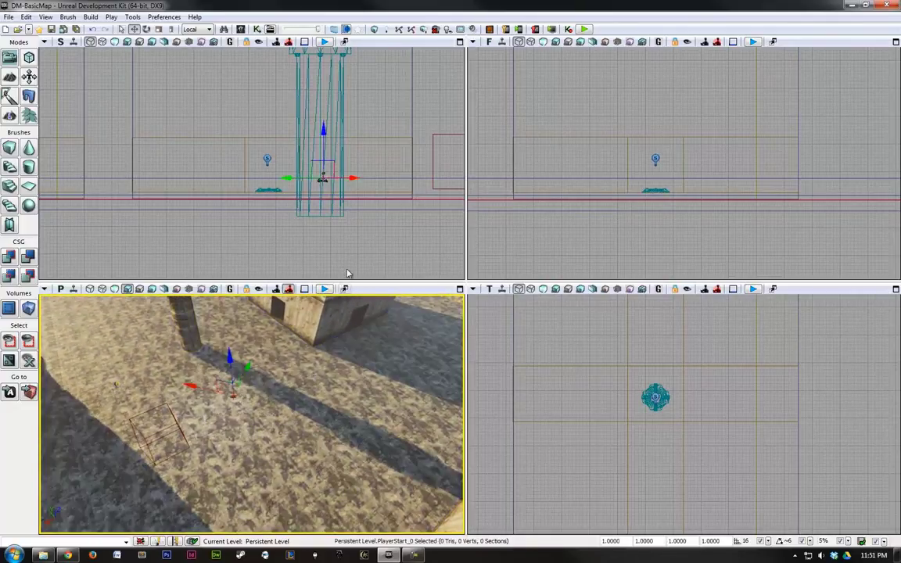
{"action": "mouse_move", "coordinate": [596, 374]}
{"action": "left_mouse_down"}
{"action": "mouse_move", "coordinate": [611, 356]}
{"action": "mouse_move", "coordinate": [613, 379]}
{"action": "left_mouse_up"}
{"action": "scroll", "coordinate": [612, 379], "scroll_direction": "down", "scroll_amount": 5}
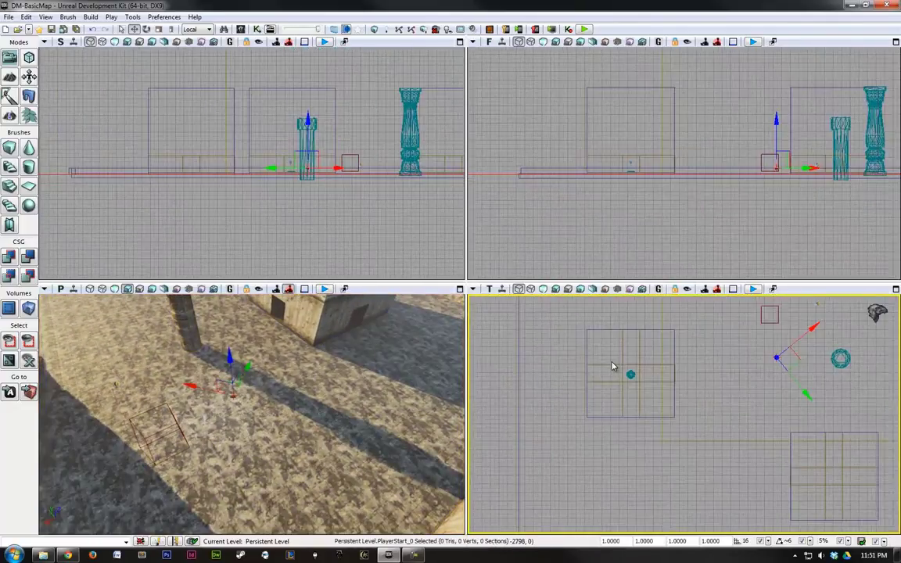
{"action": "left_click", "coordinate": [207, 29]}
{"action": "left_click", "coordinate": [187, 38]}
Step: Place the PlayerStart in the upper-right corner area of the map in the top view
{"action": "left_click_drag", "start_coordinate": [790, 348], "coordinate": [736, 465]}
{"action": "left_click_drag", "start_coordinate": [641, 432], "coordinate": [818, 335]}
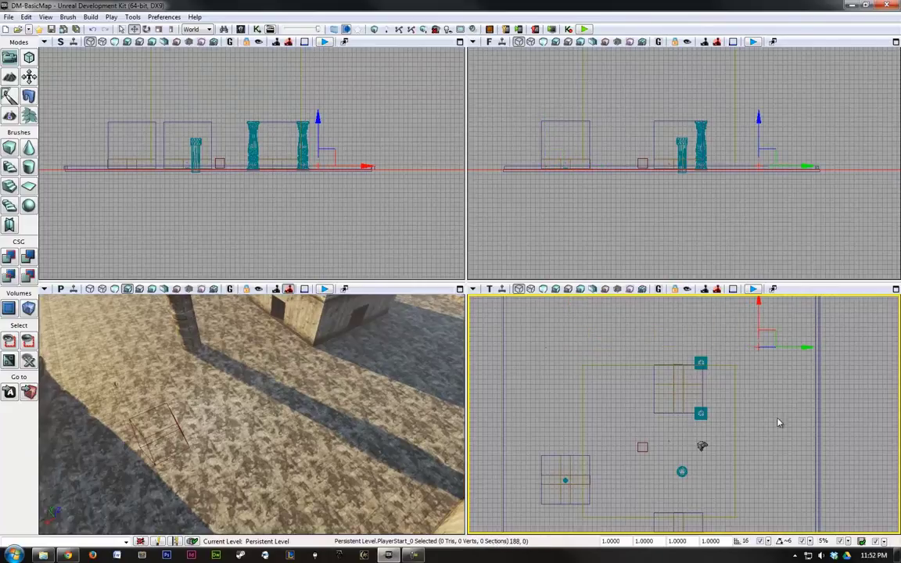
{"action": "left_click_drag", "start_coordinate": [774, 378], "coordinate": [737, 456]}
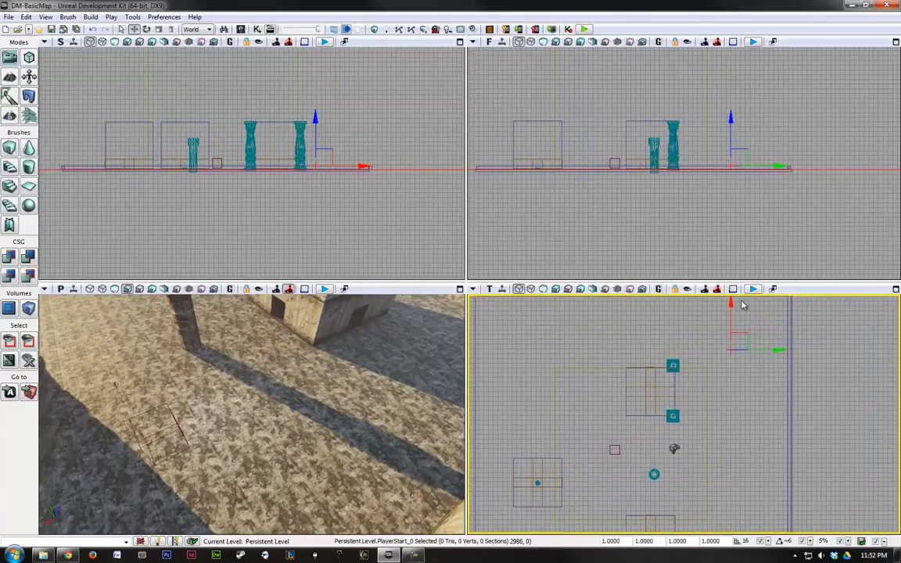
Step: Place PlayerStart copies in the lower-right and lower-left corners of the map, and save the current level
{"action": "left_click_drag", "start_coordinate": [733, 306], "coordinate": [735, 479]}
{"action": "left_click_drag", "start_coordinate": [737, 386], "coordinate": [734, 279]}
{"action": "left_click_drag", "start_coordinate": [730, 365], "coordinate": [736, 422]}
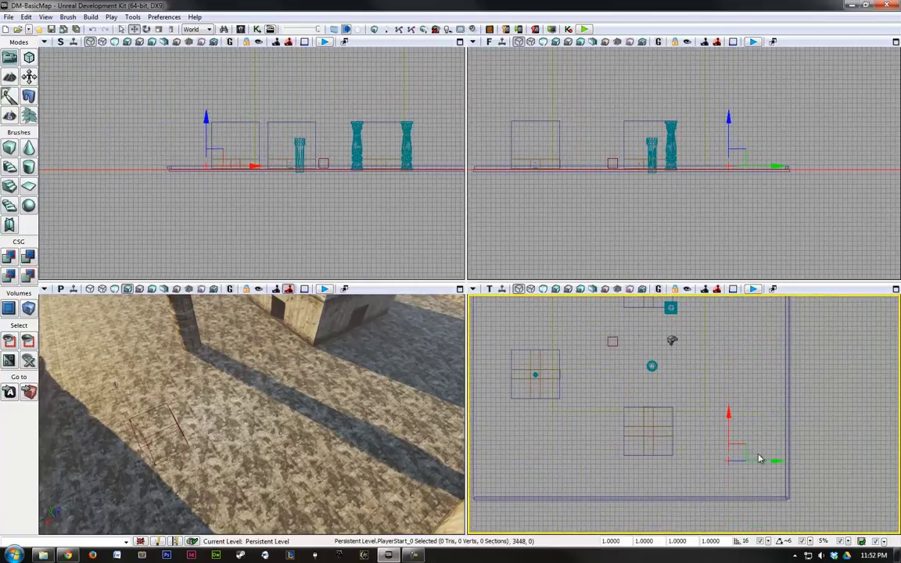
{"action": "left_click_drag", "start_coordinate": [767, 460], "coordinate": [563, 447]}
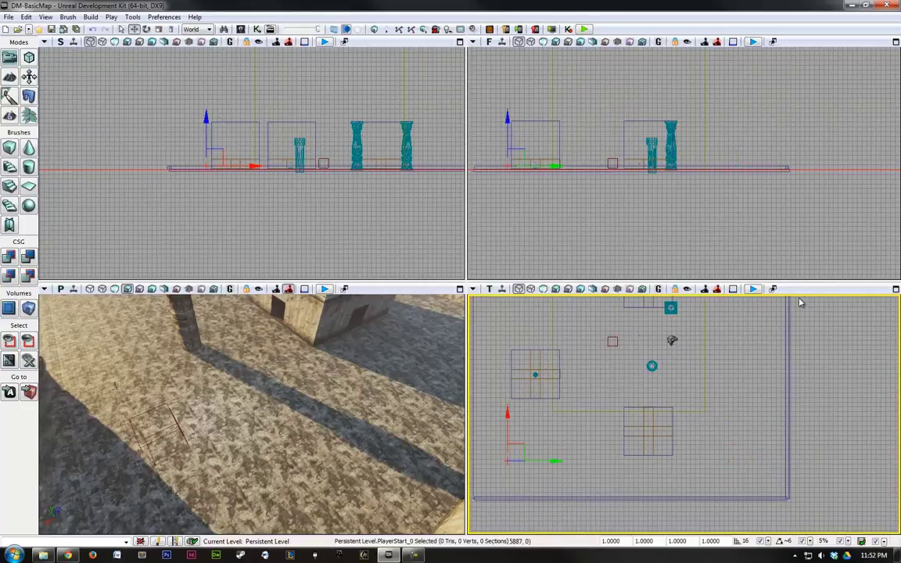
{"action": "left_click", "coordinate": [9, 16]}
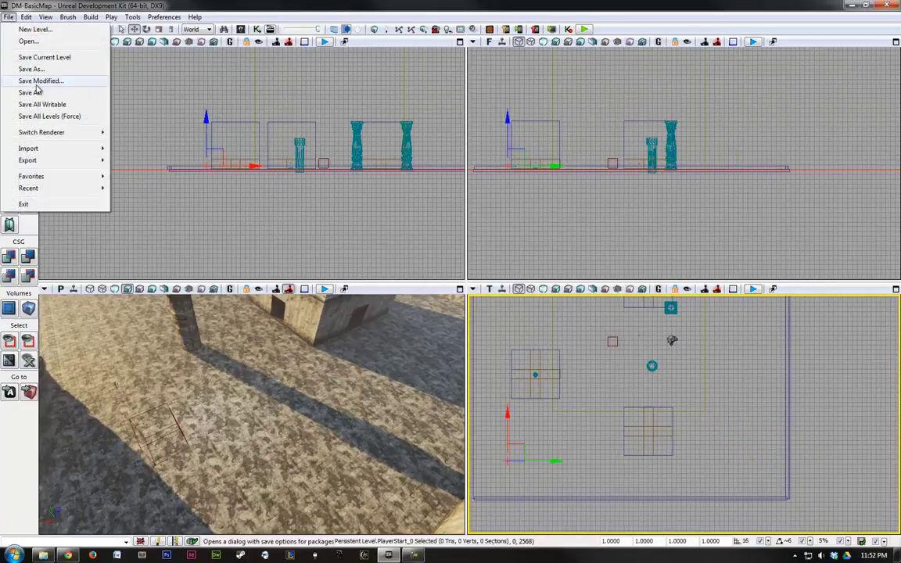
{"action": "left_click", "coordinate": [36, 58]}
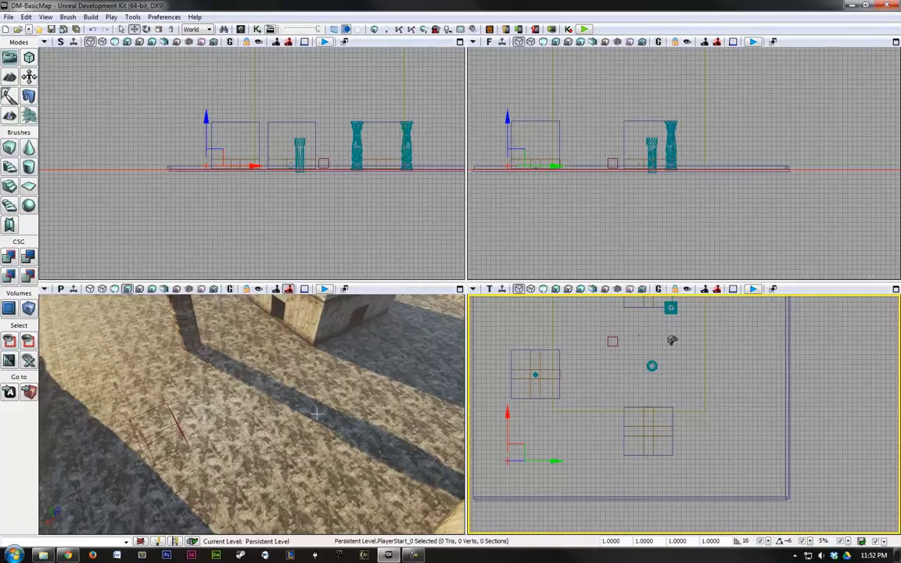
Step: Add a PathNode actor on the shaded ground in front of the lower building's doorway
{"action": "right_click_drag", "start_coordinate": [317, 414], "coordinate": [386, 389]}
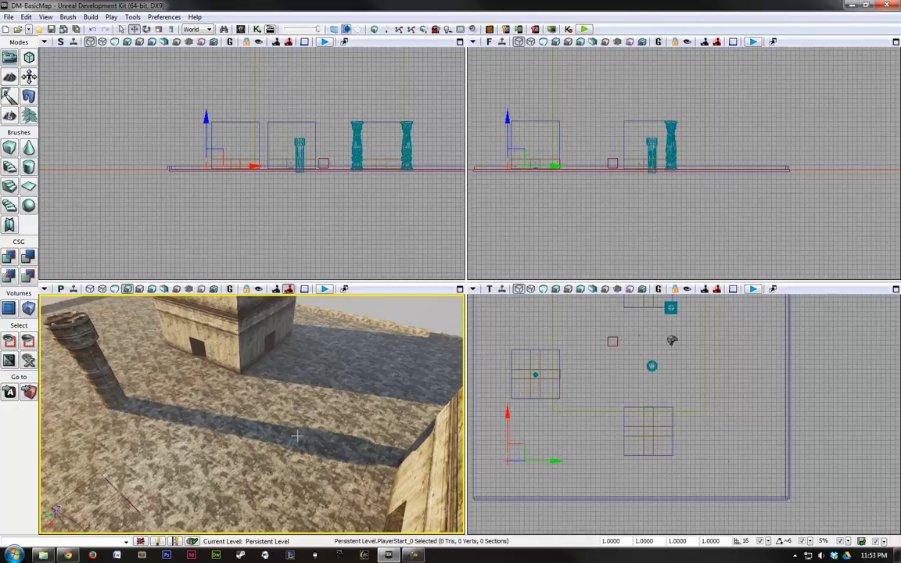
{"action": "right_click_drag", "start_coordinate": [265, 422], "coordinate": [96, 341]}
{"action": "left_click_drag", "start_coordinate": [95, 340], "coordinate": [132, 413]}
{"action": "key", "text": "s"}
{"action": "right_click_drag", "start_coordinate": [132, 413], "coordinate": [197, 402]}
{"action": "key", "text": "w"}
{"action": "key", "text": "a"}
{"action": "key", "text": "s"}
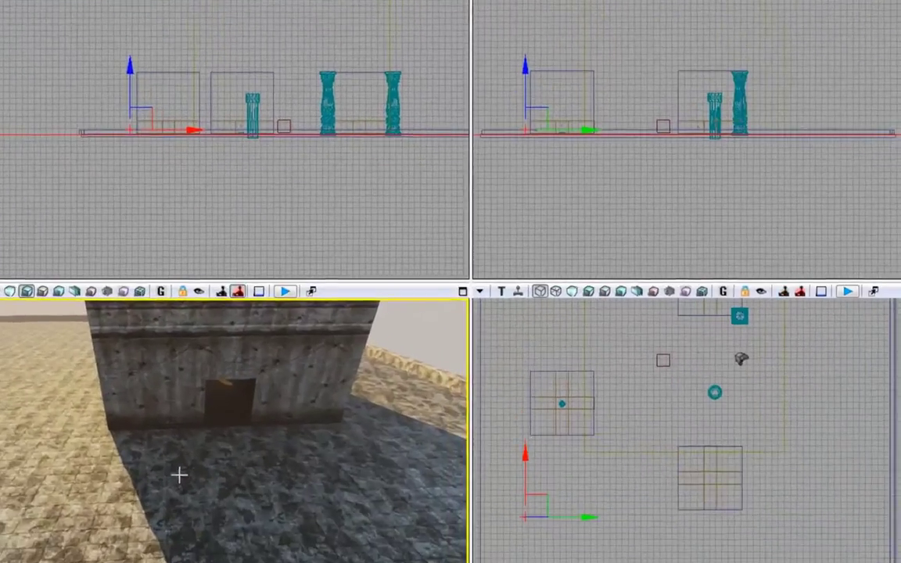
{"action": "right_click", "coordinate": [247, 433]}
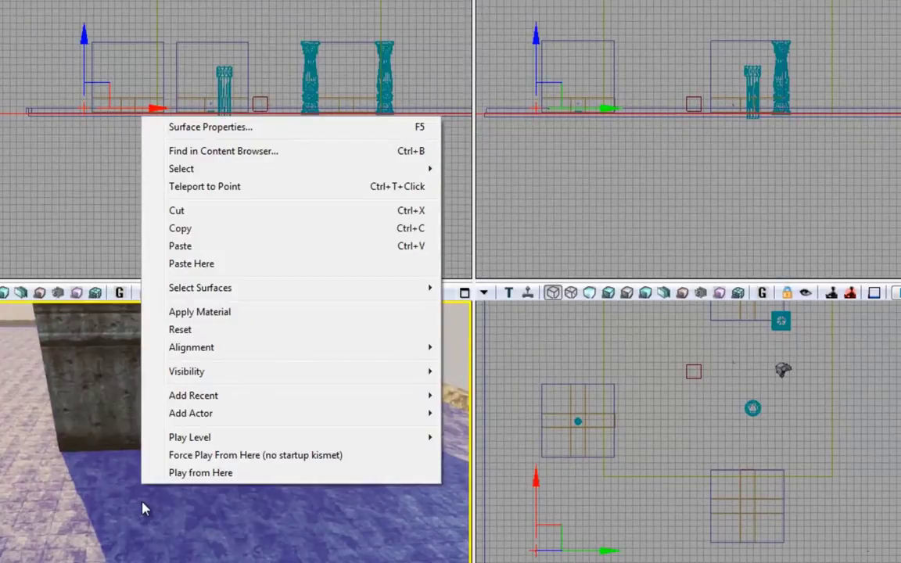
{"action": "mouse_move", "coordinate": [220, 420]}
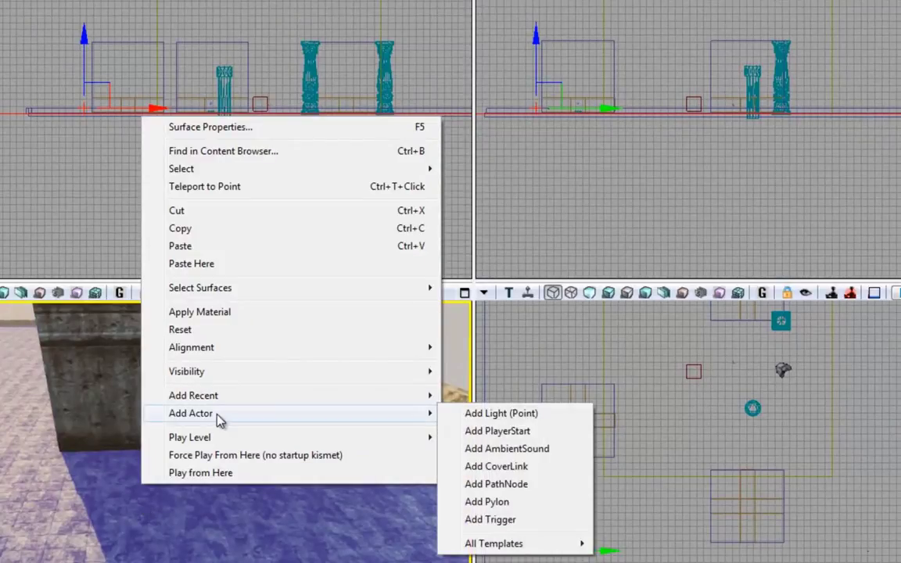
{"action": "left_click", "coordinate": [538, 484]}
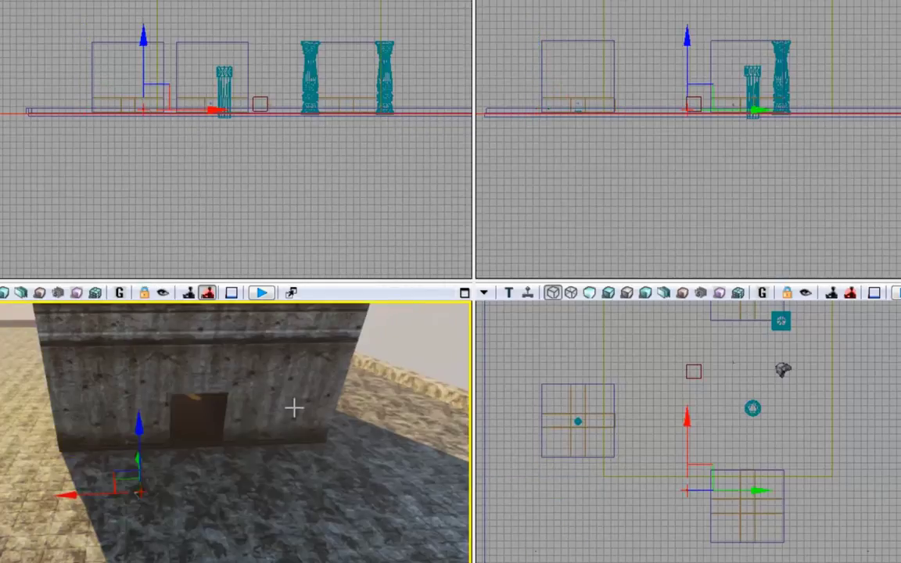
Step: Line the PathNode up with the lower building's doorway and place a copy at the centre of the building
{"action": "left_click_drag", "start_coordinate": [299, 427], "coordinate": [124, 417]}
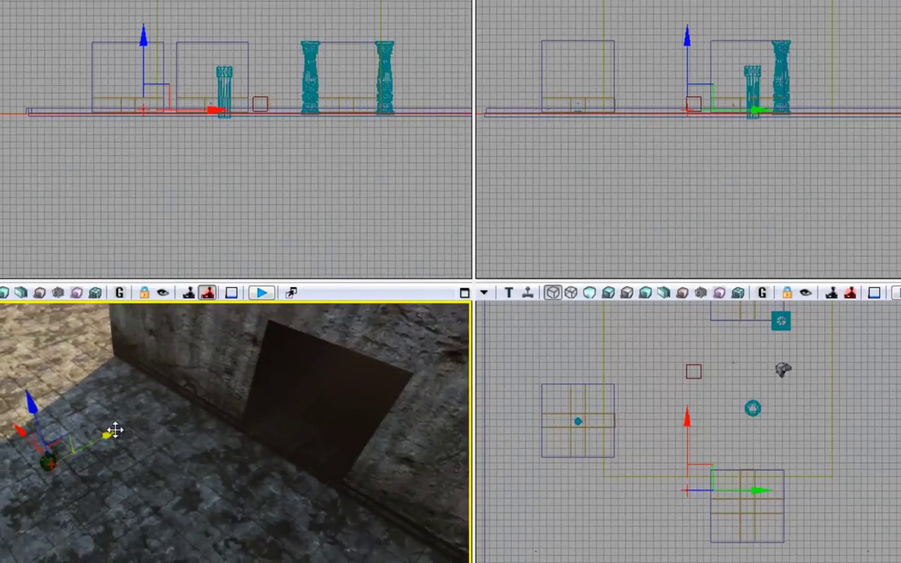
{"action": "left_click_drag", "start_coordinate": [777, 489], "coordinate": [834, 485]}
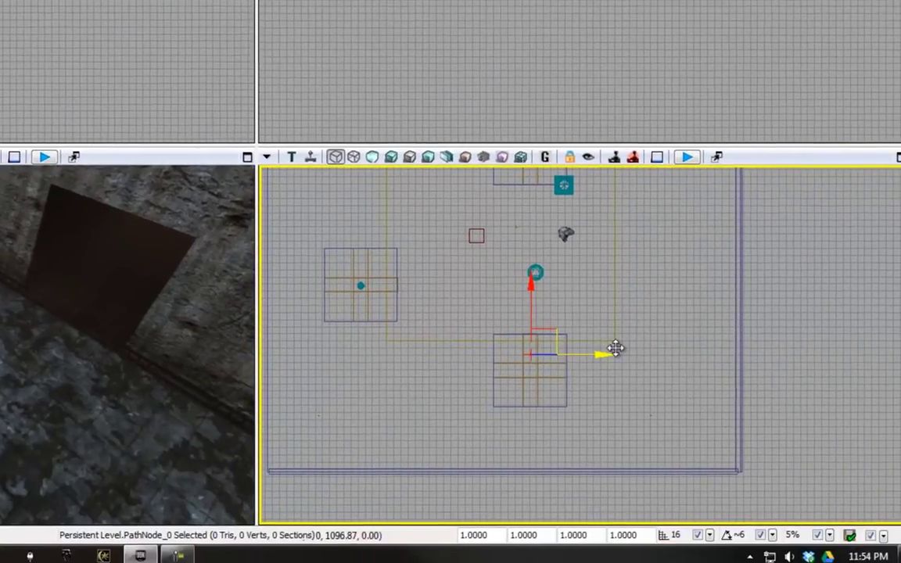
{"action": "left_click_drag", "start_coordinate": [615, 347], "coordinate": [613, 352]}
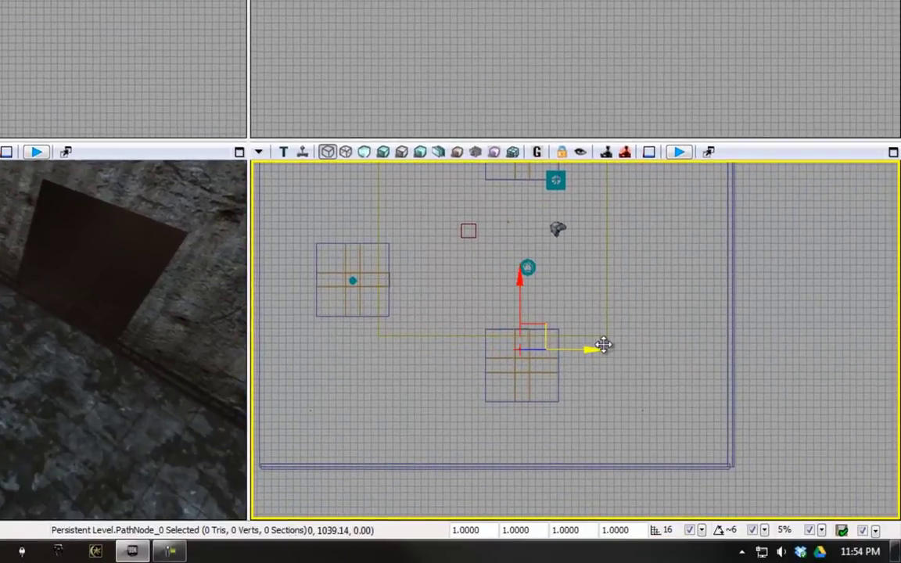
{"action": "left_click_drag", "start_coordinate": [536, 285], "coordinate": [543, 310]}
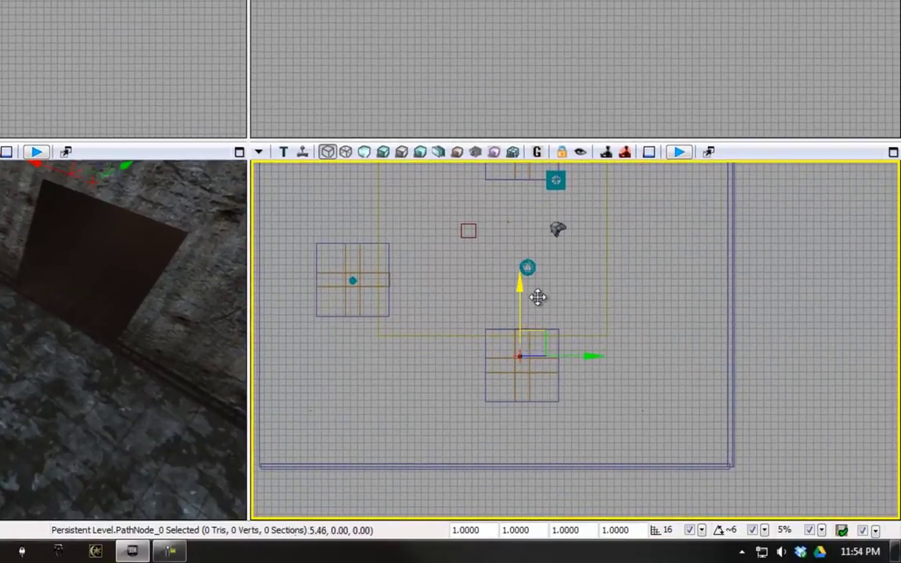
{"action": "left_click_drag", "start_coordinate": [567, 356], "coordinate": [589, 368]}
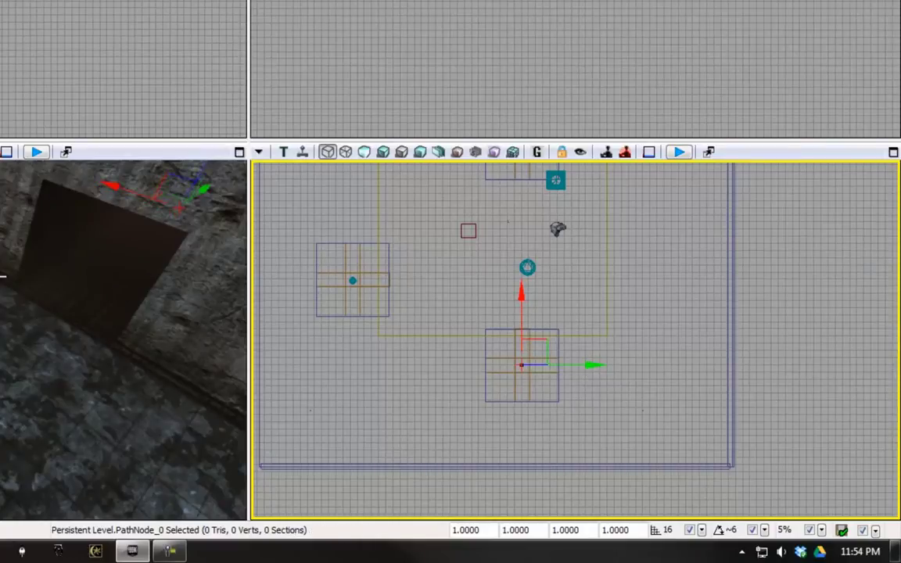
{"action": "right_click_drag", "start_coordinate": [3, 275], "coordinate": [80, 177]}
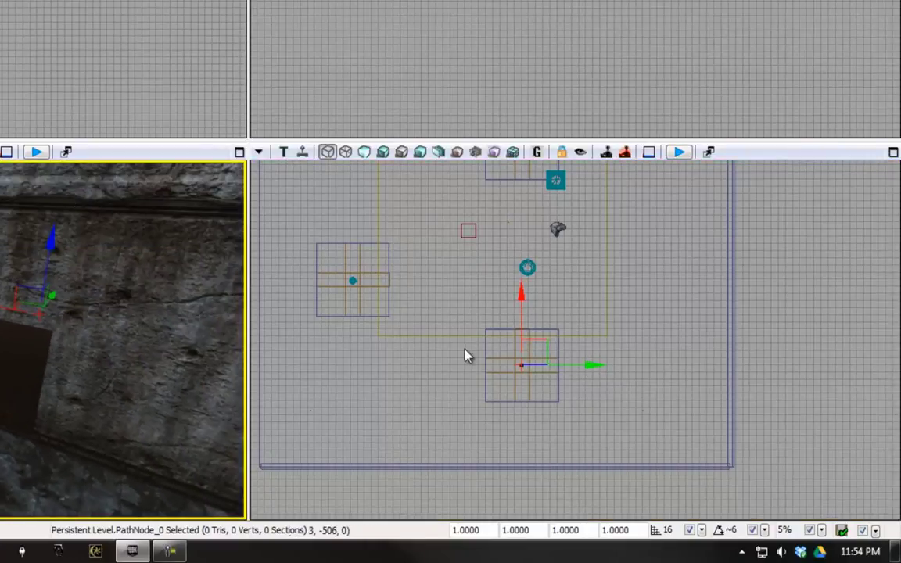
Step: Place PathNode copies outside the rear, right and left sides of the lower building
{"action": "left_click_drag", "start_coordinate": [523, 300], "coordinate": [530, 356]}
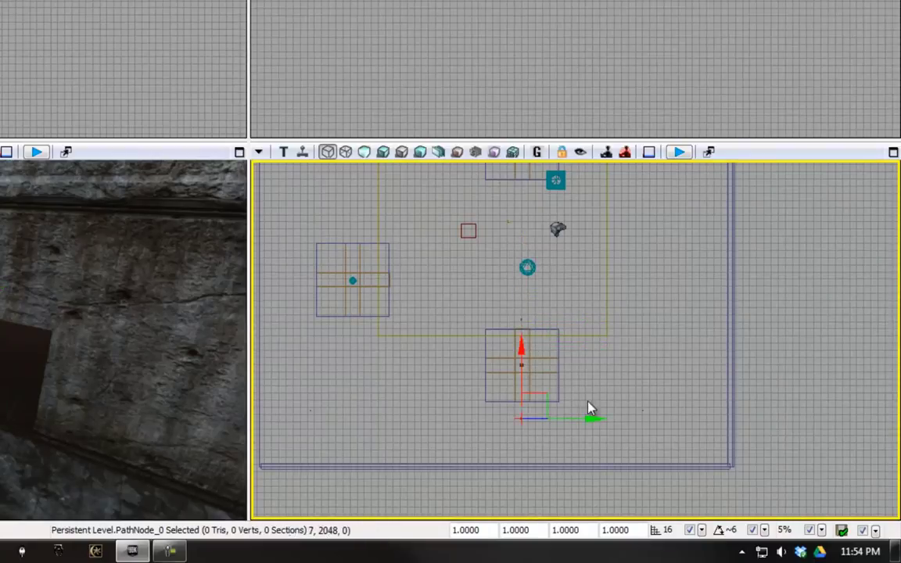
{"action": "left_click_drag", "start_coordinate": [594, 417], "coordinate": [680, 418]}
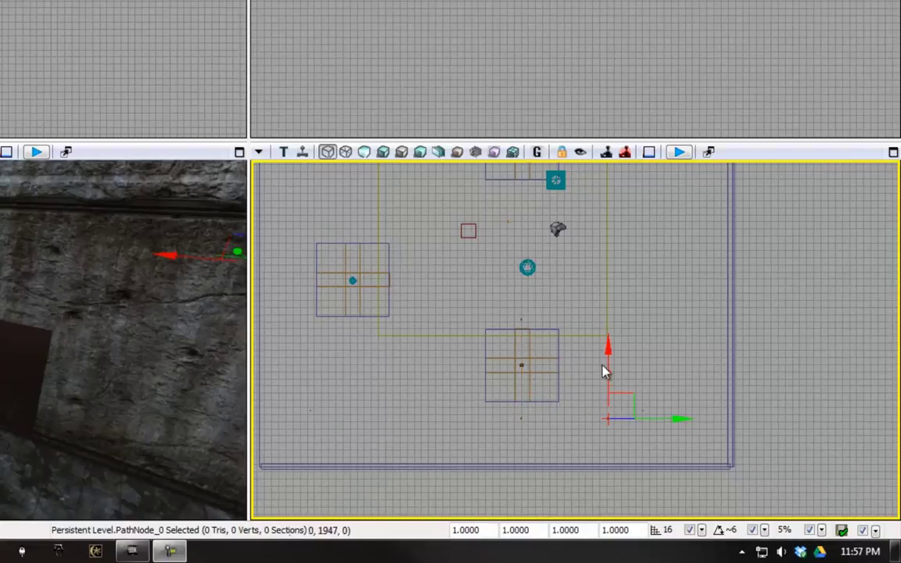
{"action": "left_click_drag", "start_coordinate": [606, 369], "coordinate": [608, 300]}
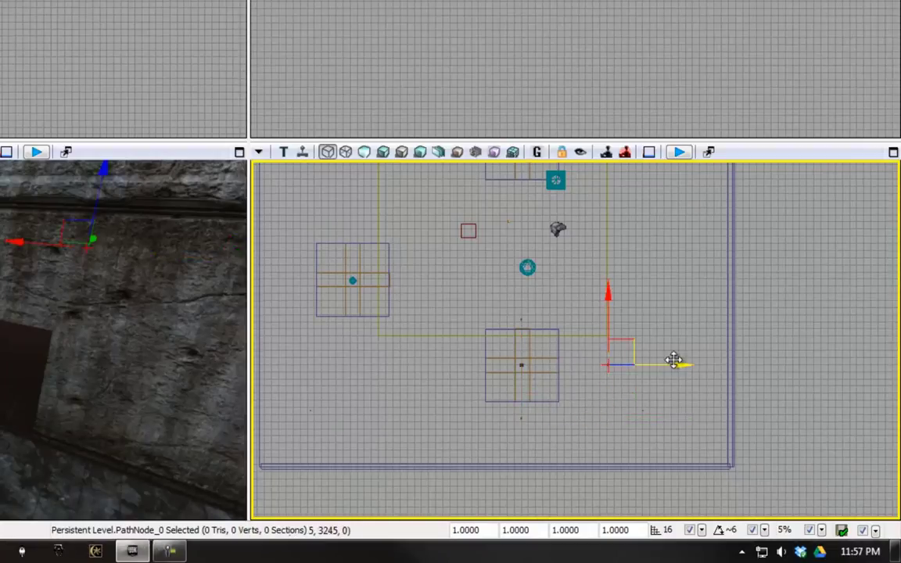
{"action": "left_click_drag", "start_coordinate": [674, 363], "coordinate": [544, 365]}
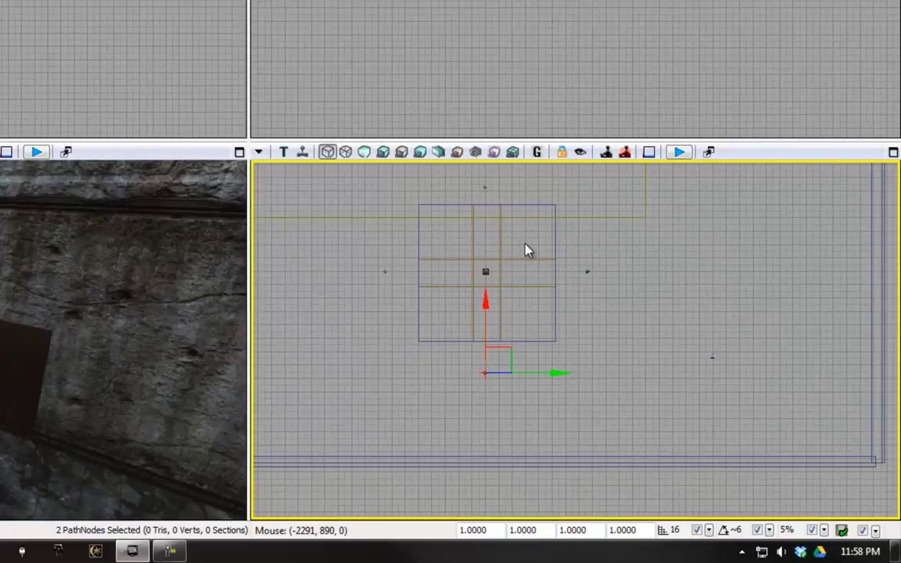
Step: Copy the PathNode beside the lower building to the centre of the left-hand building
{"action": "scroll", "coordinate": [522, 247], "scroll_direction": "down", "scroll_amount": 4}
{"action": "mouse_move", "coordinate": [467, 207]}
{"action": "left_mouse_down"}
{"action": "mouse_move", "coordinate": [513, 279]}
{"action": "mouse_move", "coordinate": [510, 358]}
{"action": "mouse_move", "coordinate": [522, 355]}
{"action": "left_mouse_up"}
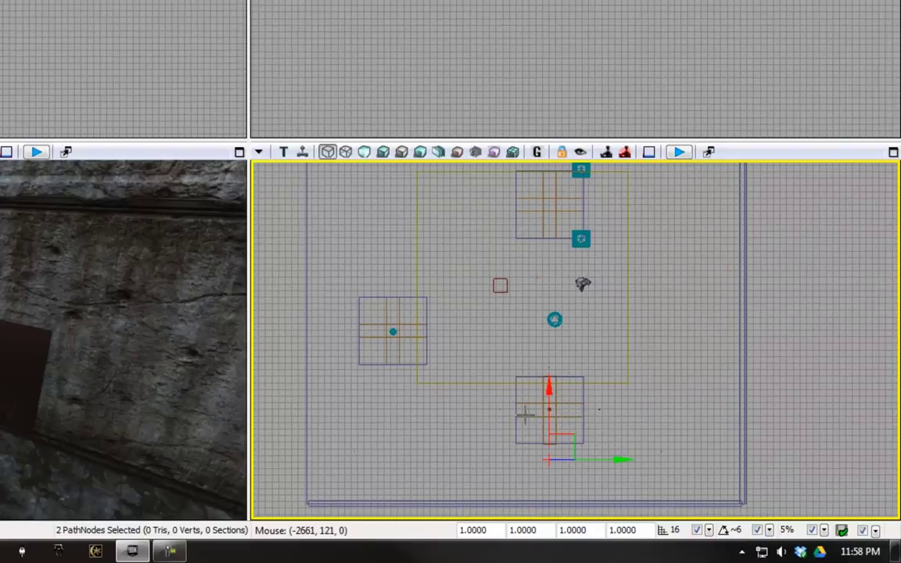
{"action": "scroll", "coordinate": [523, 418], "scroll_direction": "up", "scroll_amount": 4}
{"action": "left_click", "coordinate": [491, 401]}
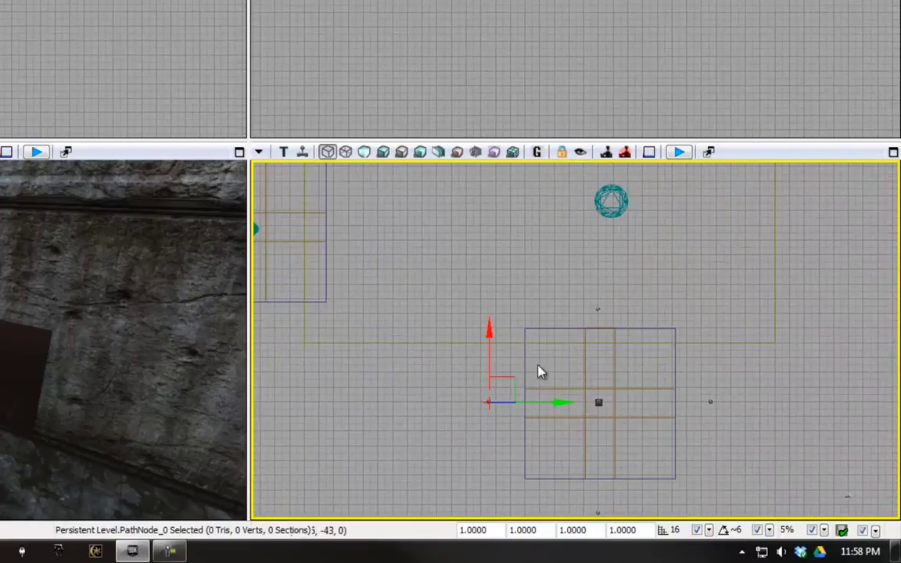
{"action": "left_click_drag", "start_coordinate": [488, 330], "coordinate": [468, 155]}
{"action": "scroll", "coordinate": [452, 374], "scroll_direction": "down", "scroll_amount": 3}
{"action": "right_click_drag", "start_coordinate": [549, 294], "coordinate": [646, 326]}
{"action": "left_click_drag", "start_coordinate": [626, 326], "coordinate": [489, 323]}
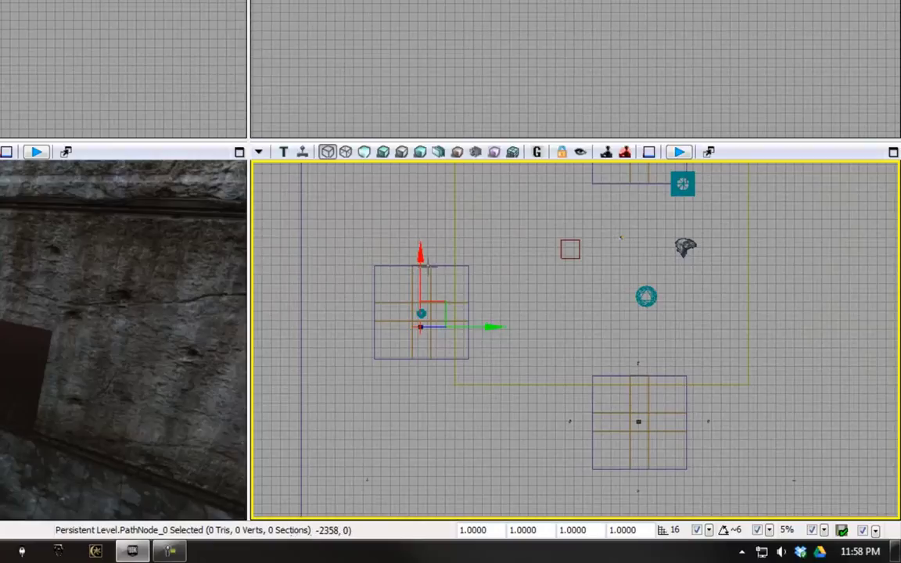
Step: Place PathNode copies outside all four sides of the left-hand building
{"action": "left_click_drag", "start_coordinate": [422, 257], "coordinate": [425, 245]}
{"action": "left_click_drag", "start_coordinate": [491, 313], "coordinate": [417, 317]}
{"action": "left_click_drag", "start_coordinate": [367, 242], "coordinate": [372, 183]}
{"action": "left_click_drag", "start_coordinate": [443, 260], "coordinate": [493, 251]}
{"action": "left_click_drag", "start_coordinate": [428, 183], "coordinate": [430, 306]}
Step: Copy a PathNode from the left-hand building to the centre of the upper building
{"action": "right_click_drag", "start_coordinate": [553, 239], "coordinate": [481, 351]}
{"action": "left_click_drag", "start_coordinate": [349, 409], "coordinate": [388, 190]}
{"action": "left_click_drag", "start_coordinate": [401, 243], "coordinate": [621, 261]}
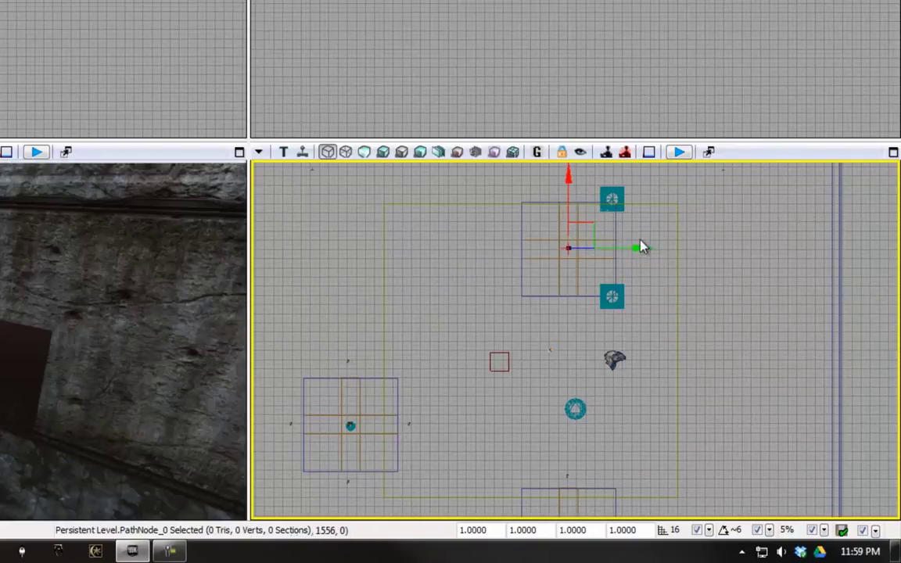
Step: Place PathNode copies outside all four sides of the upper building
{"action": "left_click_drag", "start_coordinate": [570, 175], "coordinate": [584, 160]}
{"action": "left_click_drag", "start_coordinate": [634, 186], "coordinate": [568, 185]}
{"action": "left_click_drag", "start_coordinate": [505, 160], "coordinate": [507, 227]}
{"action": "left_click_drag", "start_coordinate": [587, 257], "coordinate": [703, 265]}
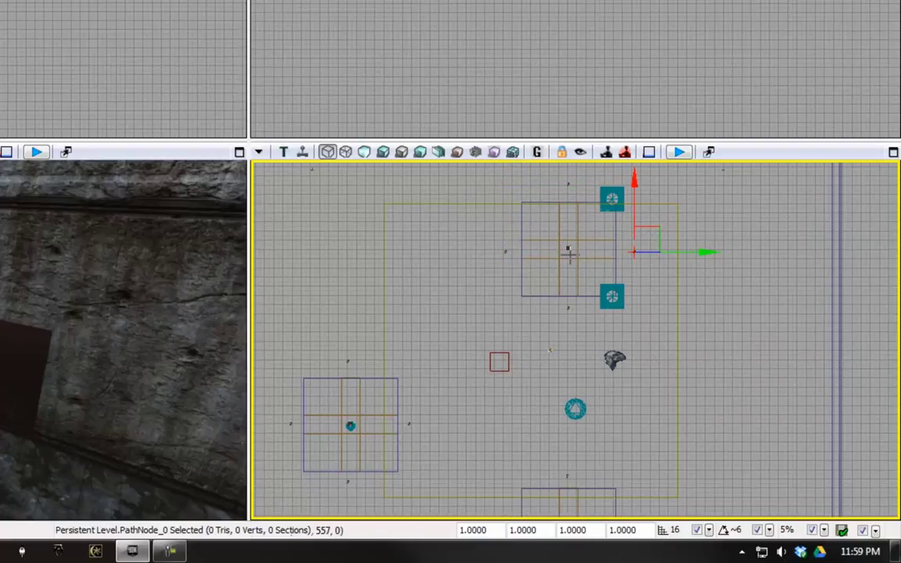
Step: Place PathNode copies on the open ground to both sides of the upper building, well away from its walls
{"action": "left_click_drag", "start_coordinate": [450, 231], "coordinate": [492, 334]}
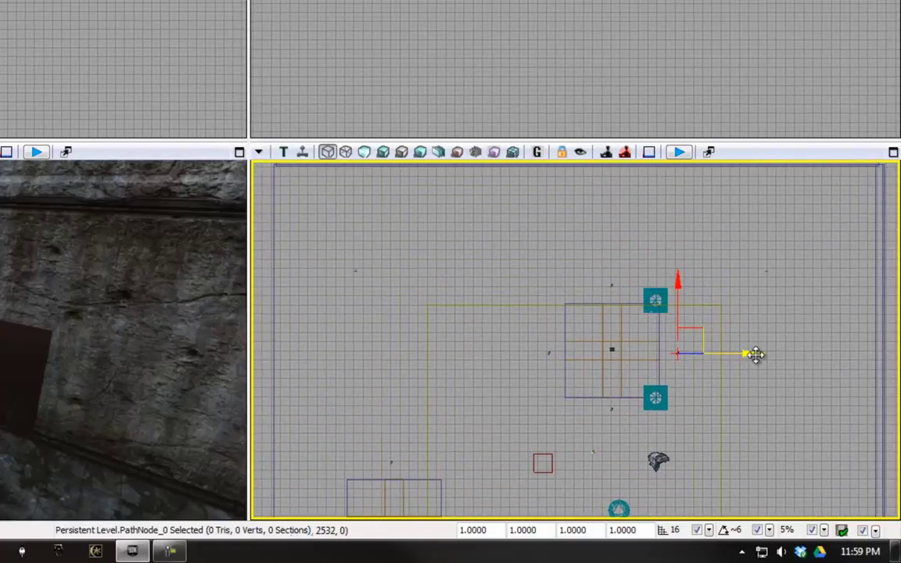
{"action": "left_click_drag", "start_coordinate": [626, 428], "coordinate": [479, 288]}
{"action": "left_click_drag", "start_coordinate": [643, 175], "coordinate": [434, 321]}
{"action": "left_click_drag", "start_coordinate": [329, 290], "coordinate": [332, 151]}
{"action": "left_click_drag", "start_coordinate": [440, 221], "coordinate": [542, 367]}
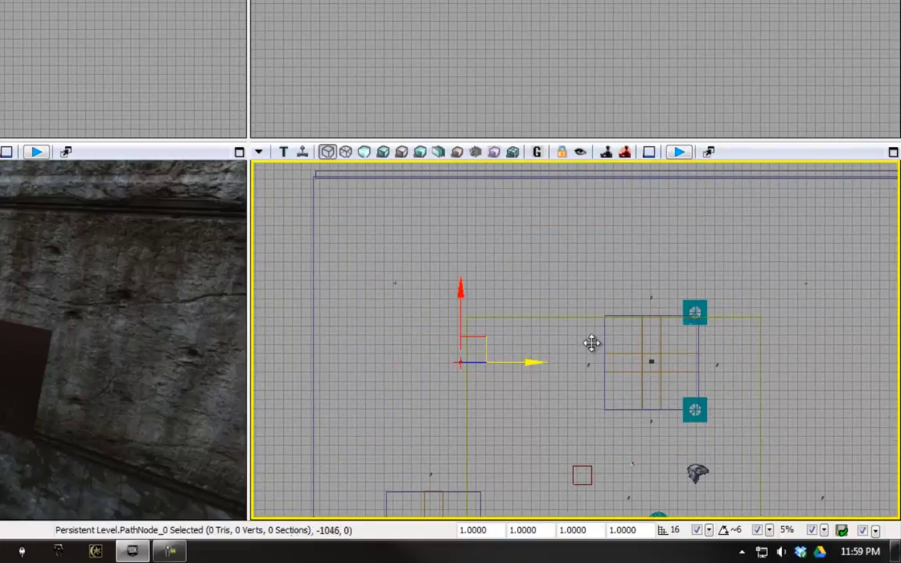
Step: Place more PathNode copies on the open ground around the lower part of the map, including both sides of the lower building
{"action": "left_click_drag", "start_coordinate": [707, 287], "coordinate": [649, 167]}
{"action": "left_click_drag", "start_coordinate": [567, 354], "coordinate": [585, 455]}
{"action": "left_click_drag", "start_coordinate": [434, 206], "coordinate": [436, 397]}
{"action": "left_click_drag", "start_coordinate": [521, 225], "coordinate": [468, 258]}
{"action": "left_click_drag", "start_coordinate": [398, 180], "coordinate": [408, 356]}
{"action": "left_click_drag", "start_coordinate": [469, 387], "coordinate": [873, 391]}
{"action": "left_click_drag", "start_coordinate": [798, 336], "coordinate": [810, 242]}
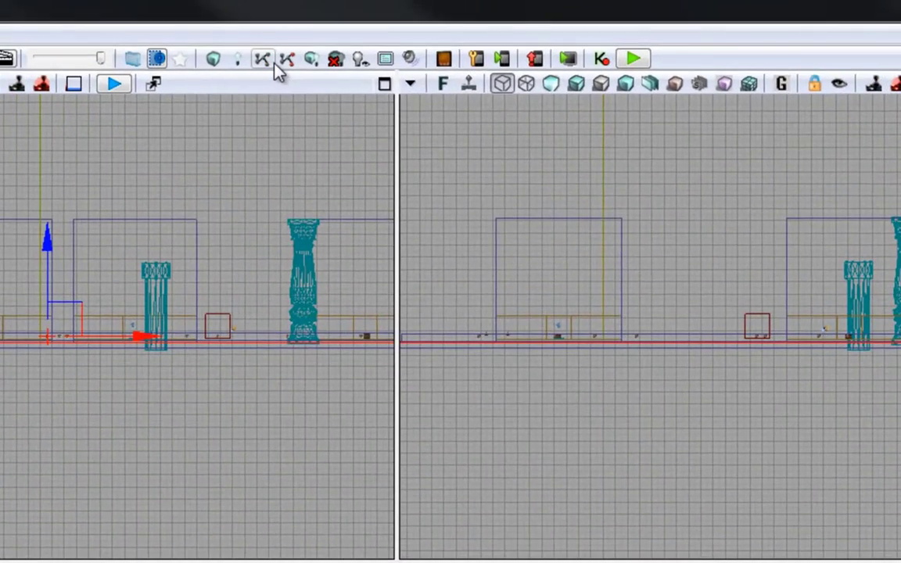
Step: Build the AI paths for the newly placed PathNodes and close the map check report
{"action": "left_click", "coordinate": [273, 66]}
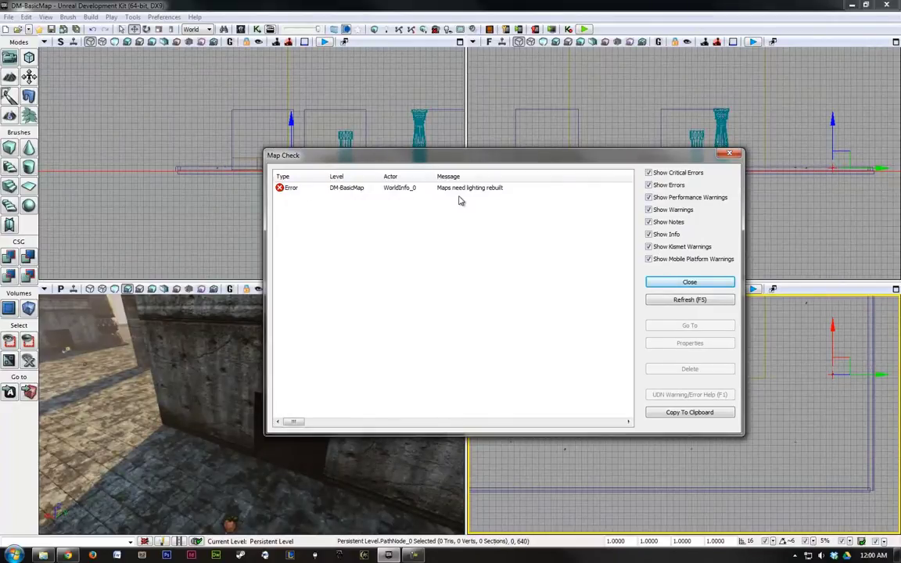
{"action": "left_click", "coordinate": [685, 282]}
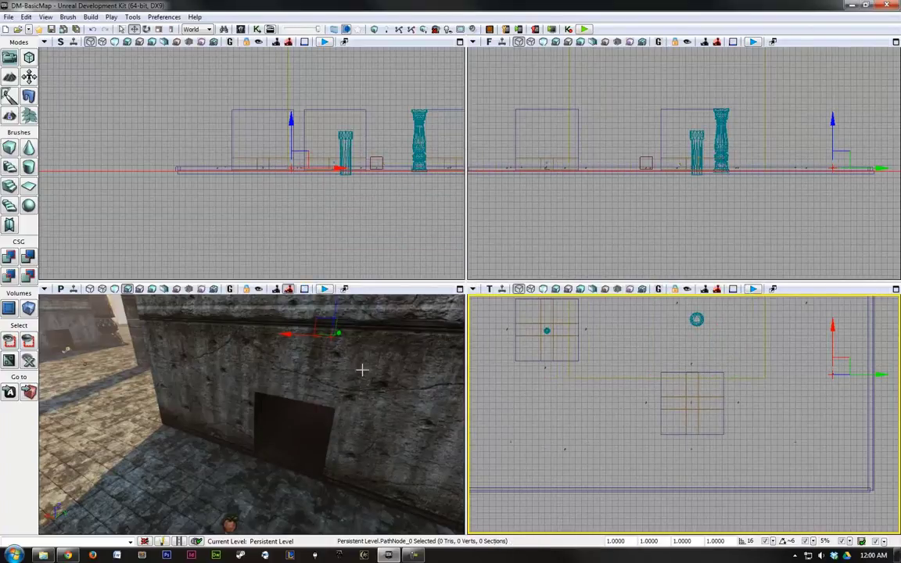
Step: Add a UTPickupFactory_HealthPack from the Pickups > Health actor classes to the open floor between the buildings
{"action": "right_click_drag", "start_coordinate": [360, 369], "coordinate": [129, 319]}
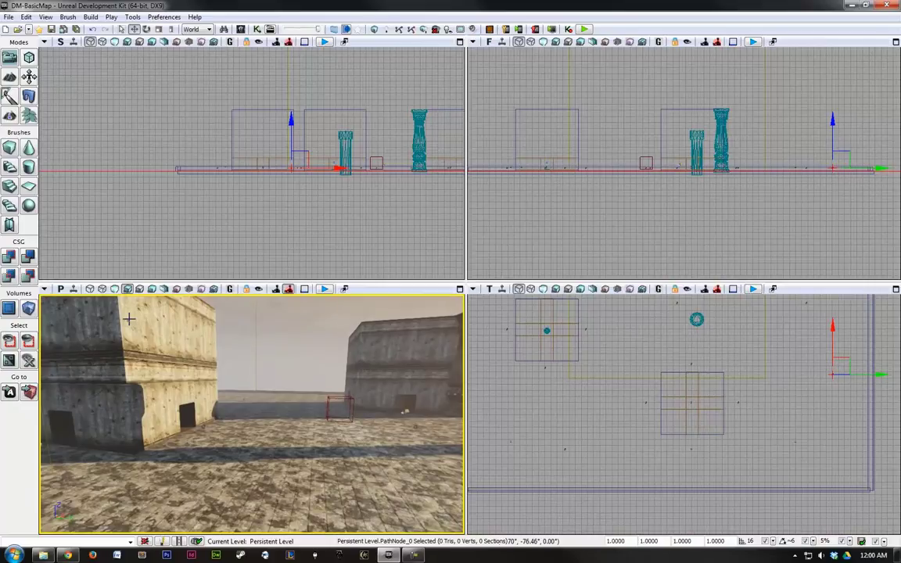
{"action": "left_click_drag", "start_coordinate": [129, 319], "coordinate": [390, 397]}
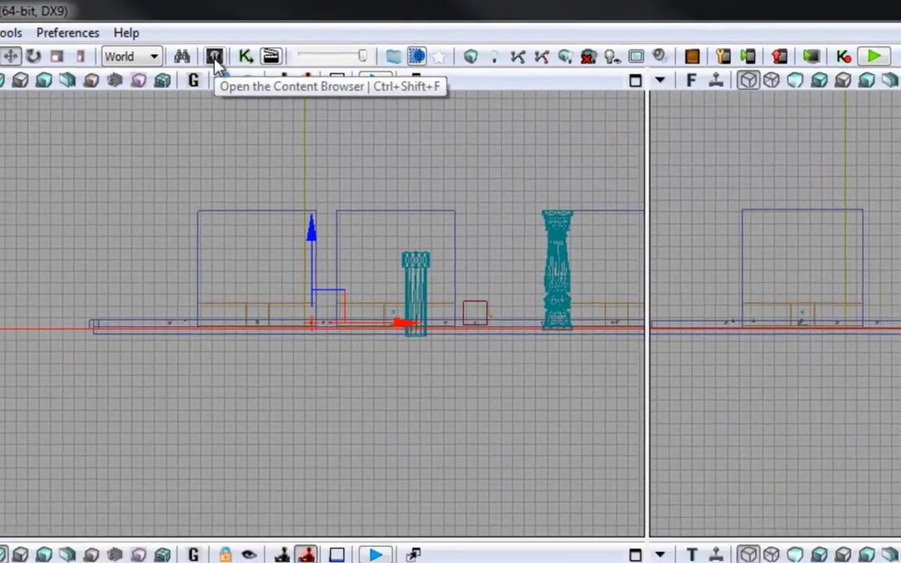
{"action": "left_click", "coordinate": [212, 60]}
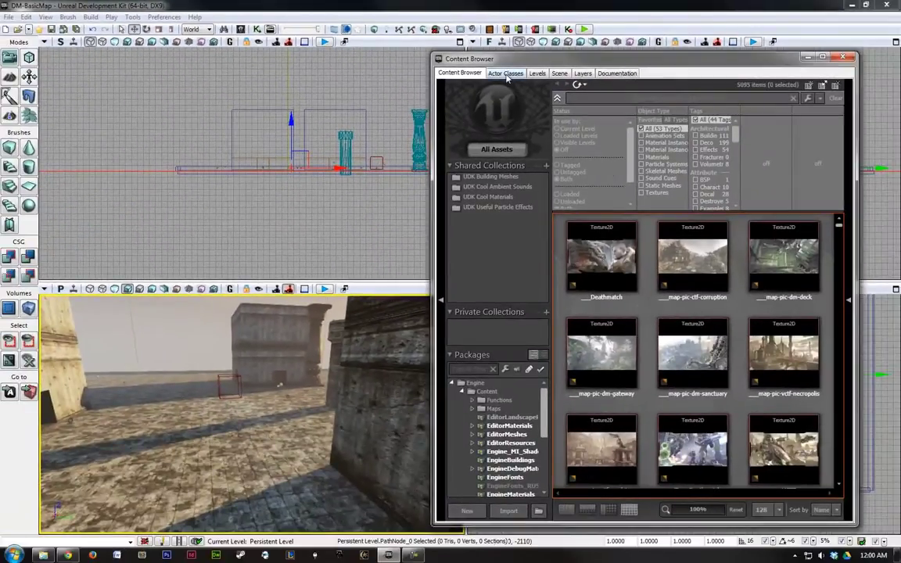
{"action": "left_click", "coordinate": [505, 74]}
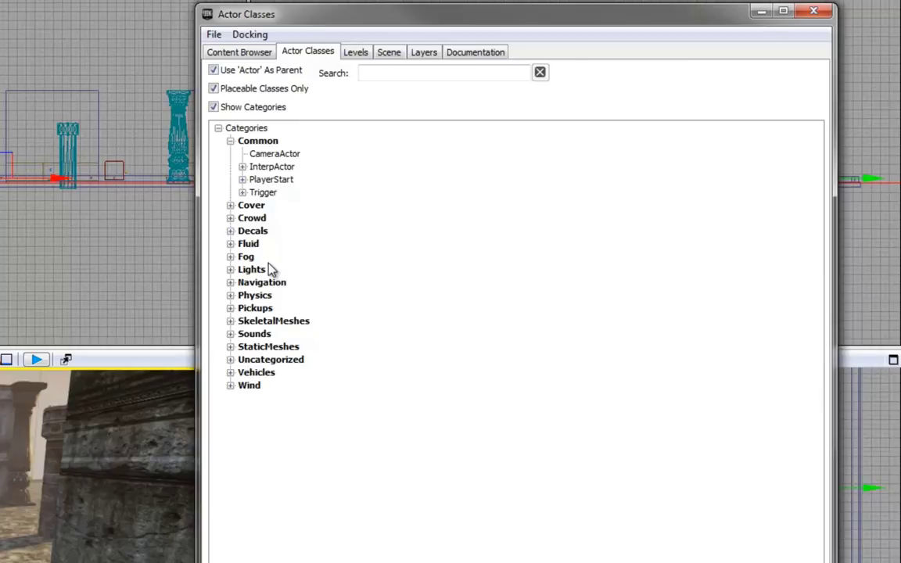
{"action": "left_click", "coordinate": [231, 308]}
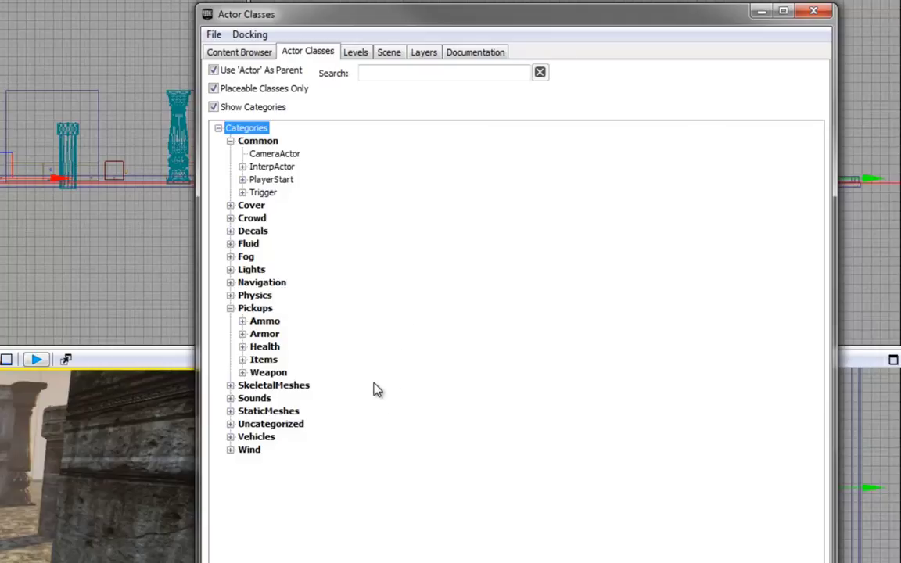
{"action": "left_click", "coordinate": [243, 346]}
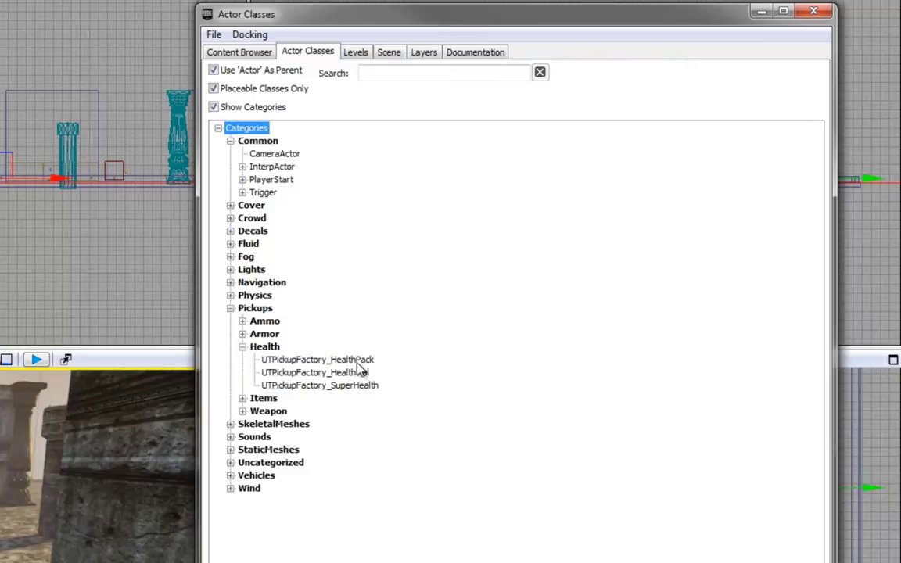
{"action": "left_click", "coordinate": [344, 360]}
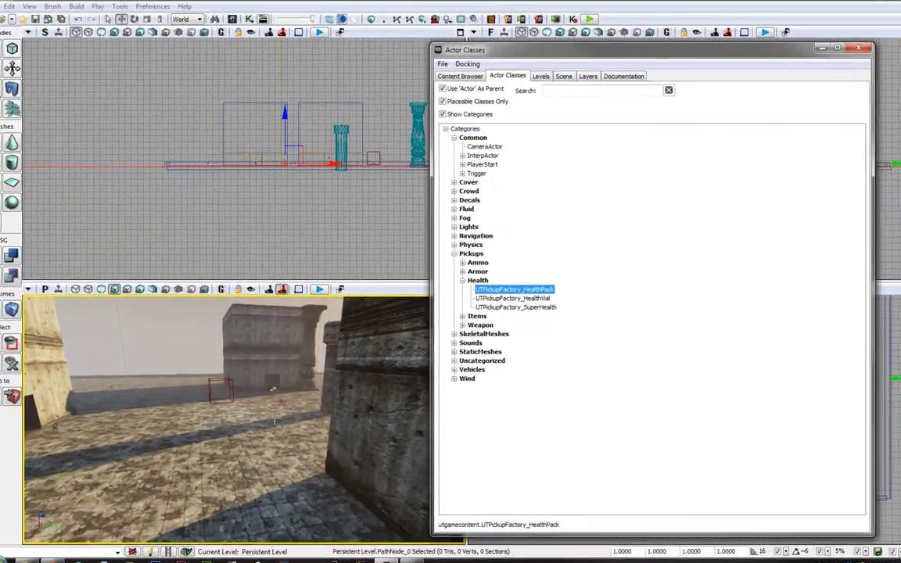
{"action": "right_click", "coordinate": [284, 405]}
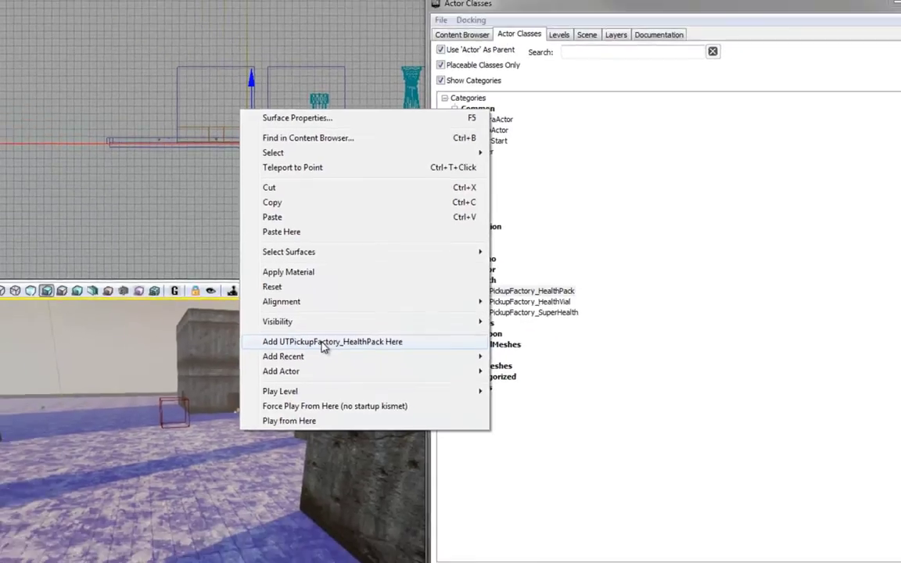
{"action": "left_click", "coordinate": [323, 342]}
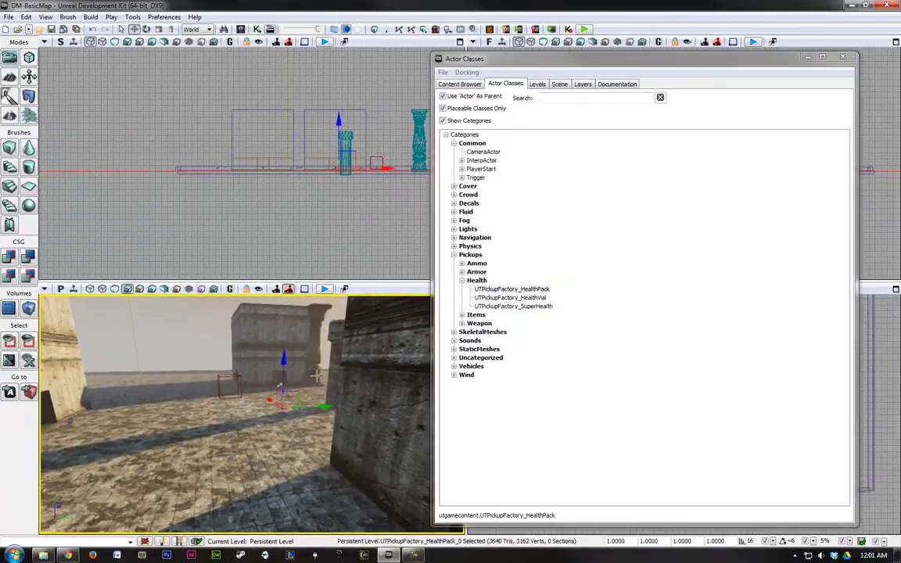
Step: Raise the health pack above the ground and snap it down onto the floor
{"action": "mouse_move", "coordinate": [317, 375]}
{"action": "right_mouse_down"}
{"action": "mouse_move", "coordinate": [321, 363]}
{"action": "mouse_move", "coordinate": [311, 379]}
{"action": "mouse_move", "coordinate": [330, 452]}
{"action": "mouse_move", "coordinate": [314, 332]}
{"action": "mouse_move", "coordinate": [203, 368]}
{"action": "right_mouse_up"}
{"action": "key", "text": "Home"}
{"action": "left_click_drag", "start_coordinate": [234, 349], "coordinate": [251, 281]}
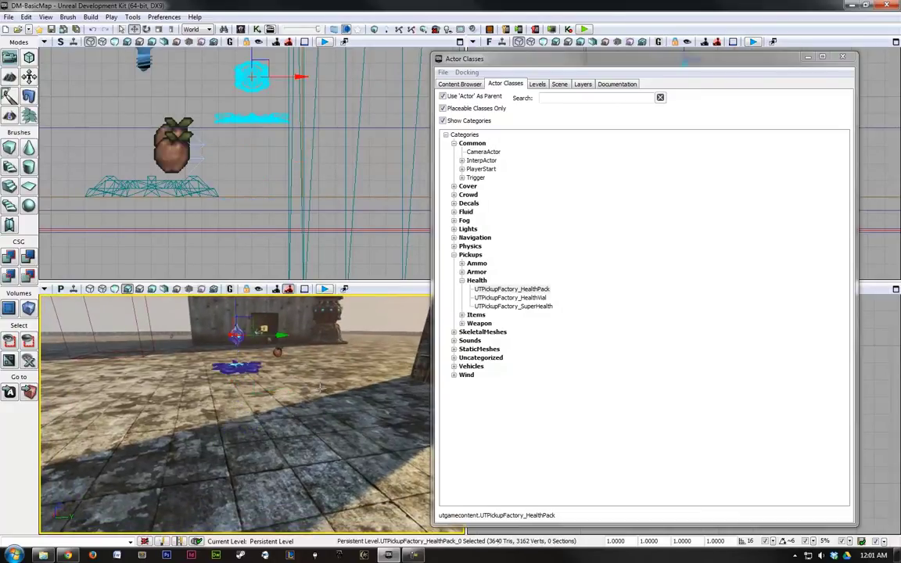
{"action": "scroll", "coordinate": [328, 159], "scroll_direction": "down", "scroll_amount": 5}
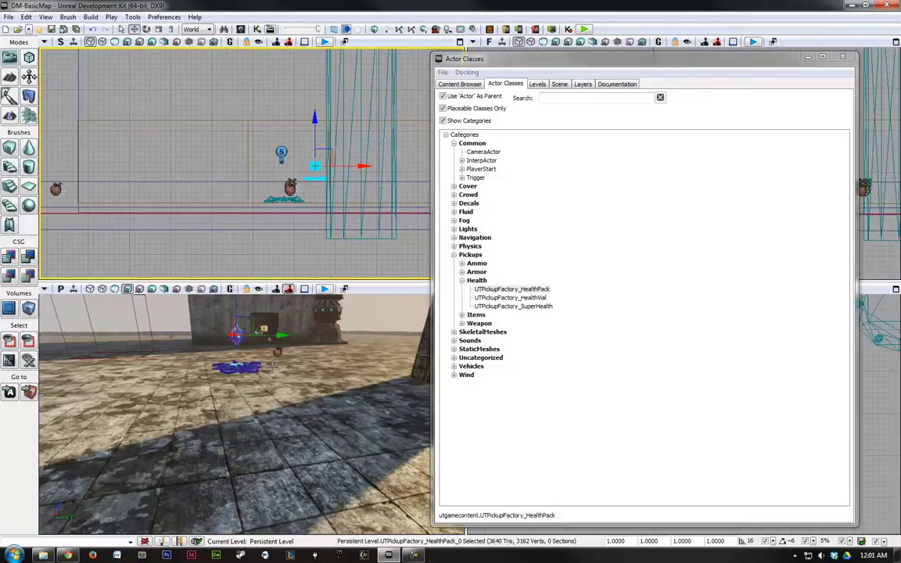
{"action": "key", "text": "End"}
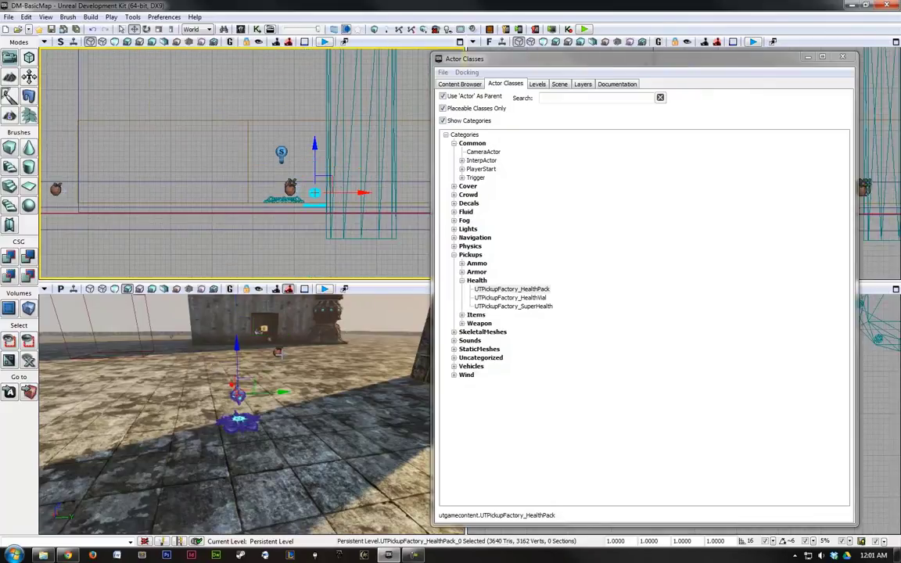
Step: Minimize the actor class browser and move the health pack to the open ground between the round column and the upper building
{"action": "right_click_drag", "start_coordinate": [125, 460], "coordinate": [387, 481]}
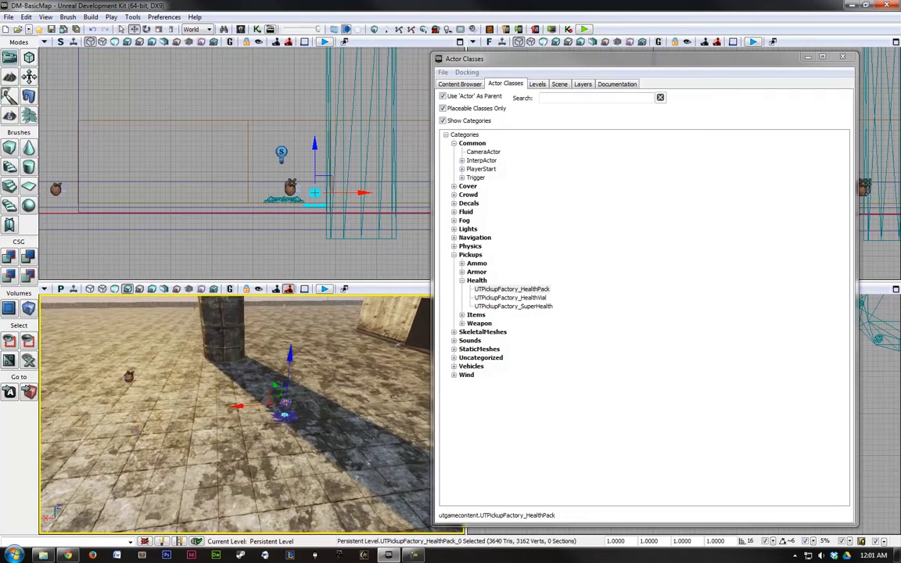
{"action": "right_click_drag", "start_coordinate": [350, 399], "coordinate": [422, 376]}
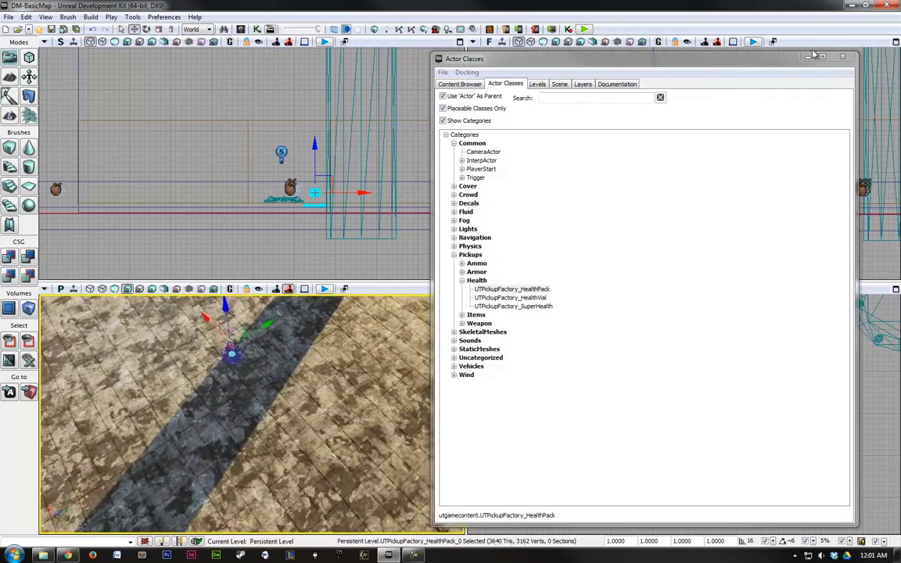
{"action": "left_click", "coordinate": [807, 59]}
{"action": "scroll", "coordinate": [593, 356], "scroll_direction": "down", "scroll_amount": 5}
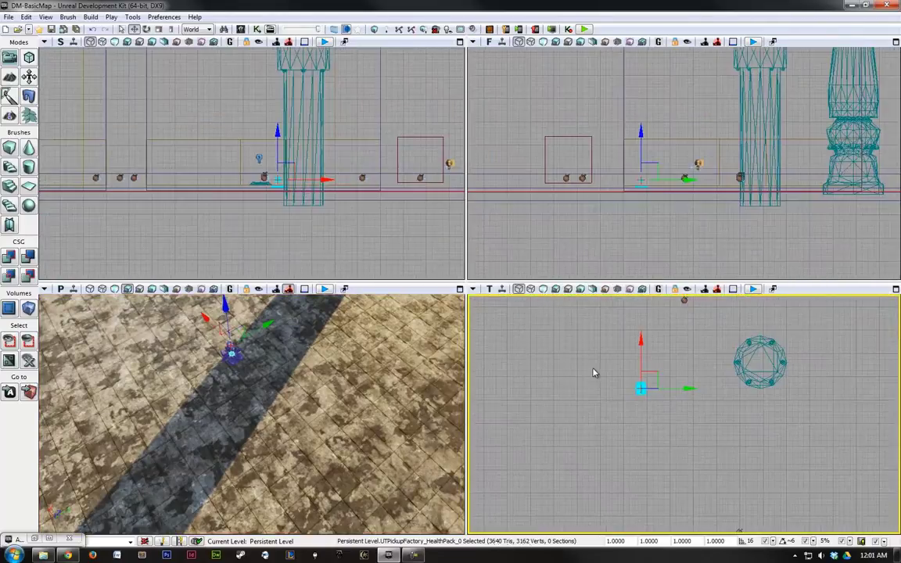
{"action": "scroll", "coordinate": [569, 360], "scroll_direction": "down", "scroll_amount": 1}
{"action": "right_click_drag", "start_coordinate": [565, 352], "coordinate": [581, 425]}
{"action": "left_click_drag", "start_coordinate": [623, 386], "coordinate": [626, 350]}
{"action": "left_click_drag", "start_coordinate": [678, 406], "coordinate": [698, 404]}
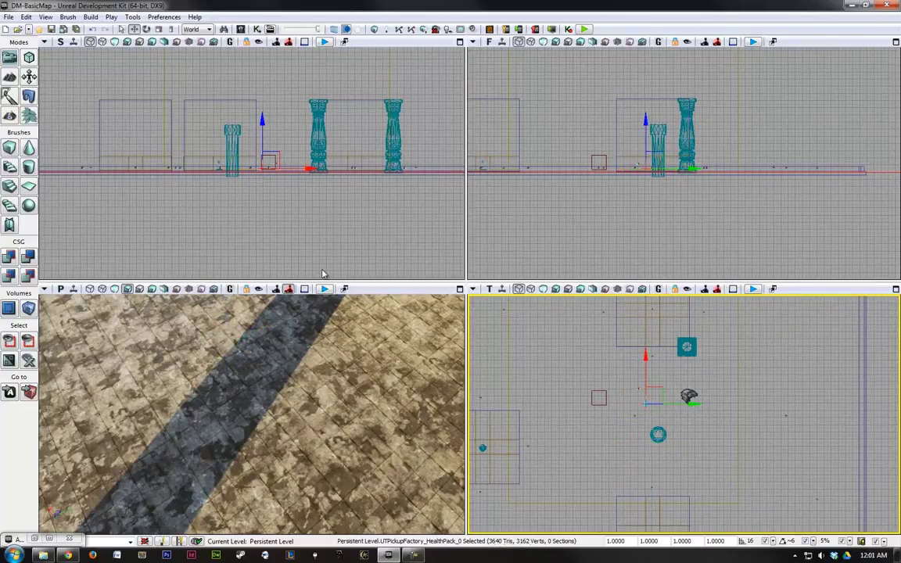
Step: Play the level from the floor near the health pack, walk up to the pickup to inspect it, and exit the preview
{"action": "right_click", "coordinate": [305, 350]}
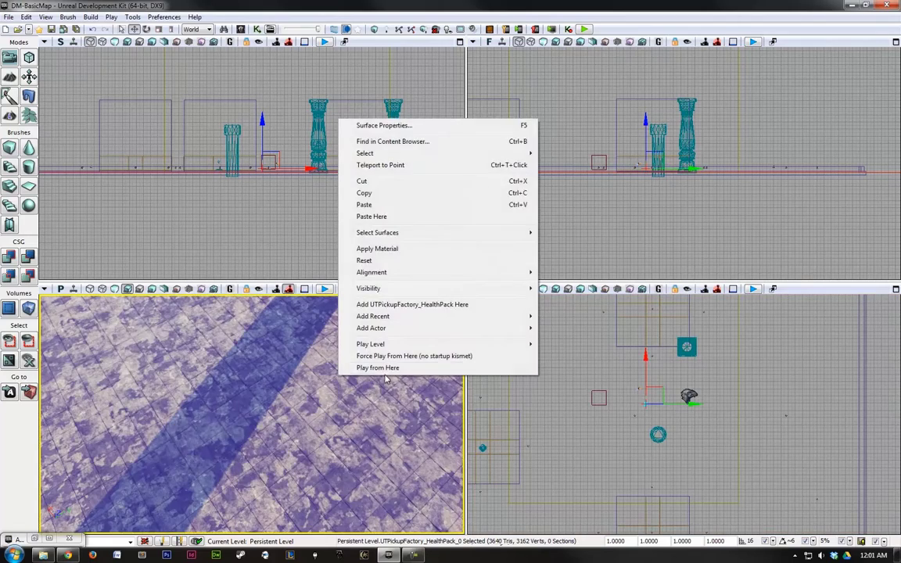
{"action": "left_click", "coordinate": [321, 365]}
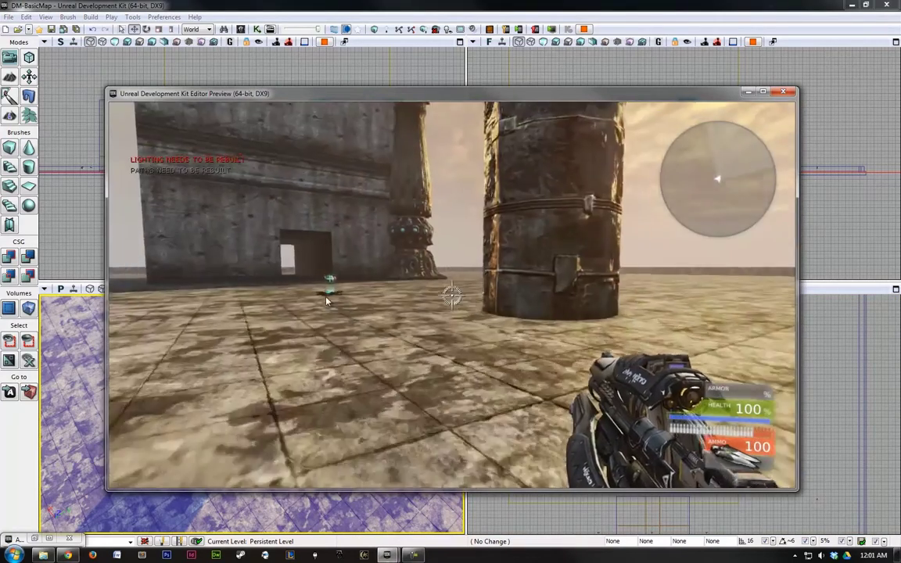
{"action": "key", "text": "w"}
{"action": "key", "text": "w"}
{"action": "key", "text": "w"}
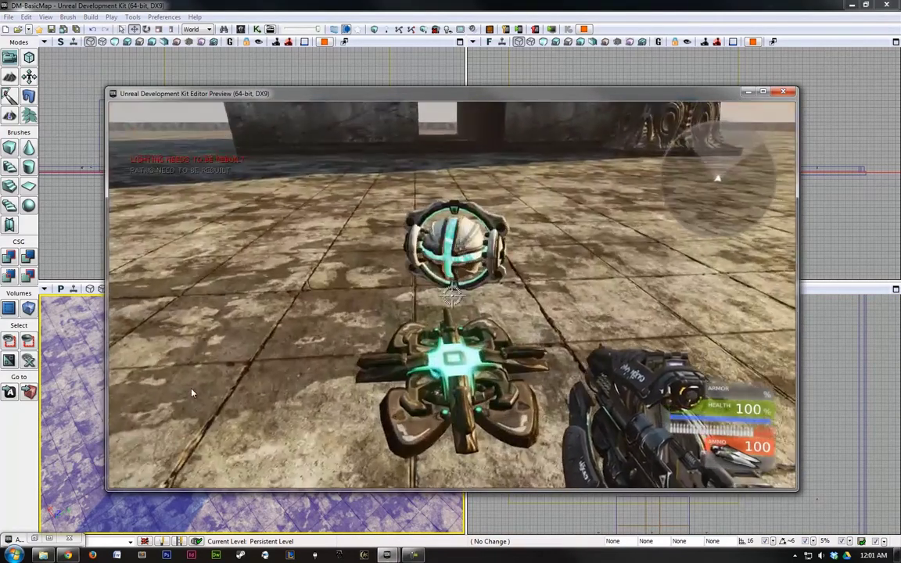
{"action": "key", "text": "w"}
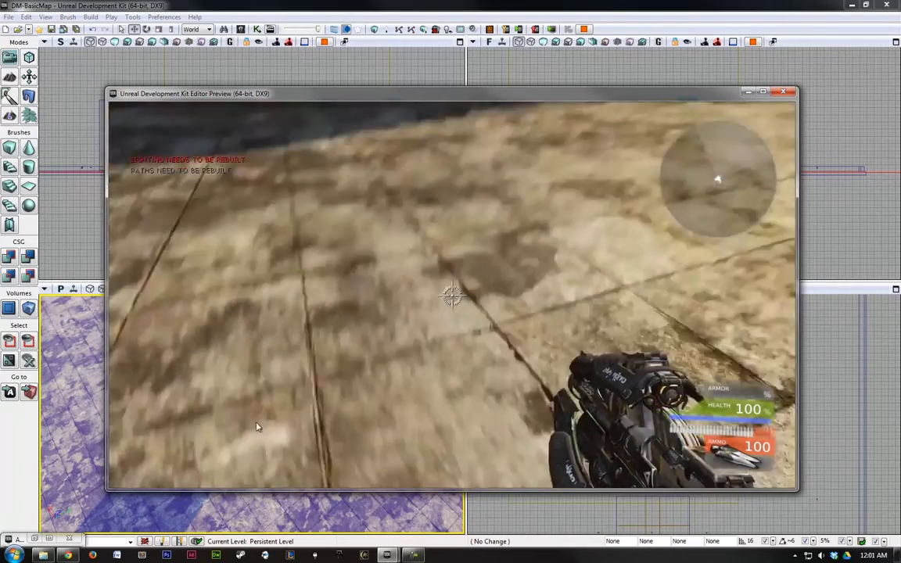
{"action": "key", "text": "w"}
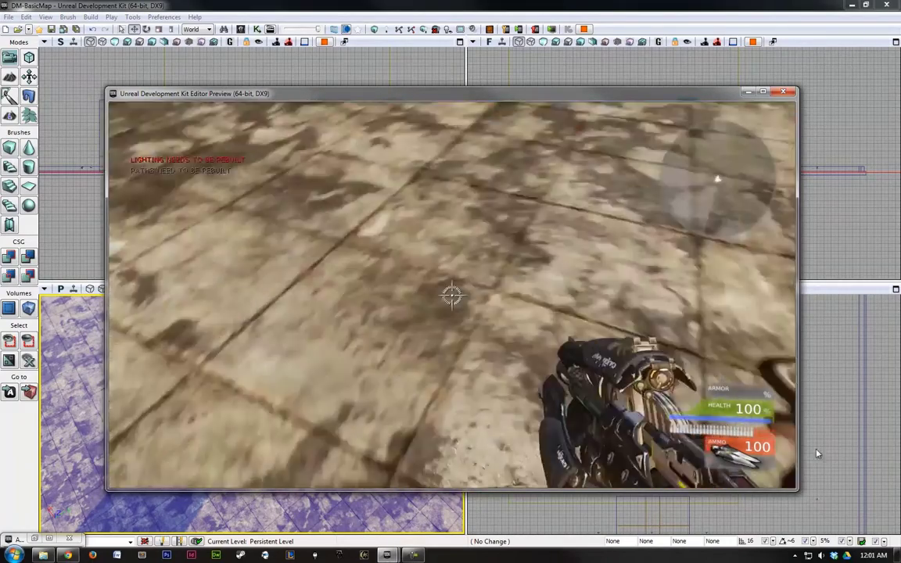
{"action": "key", "text": "s"}
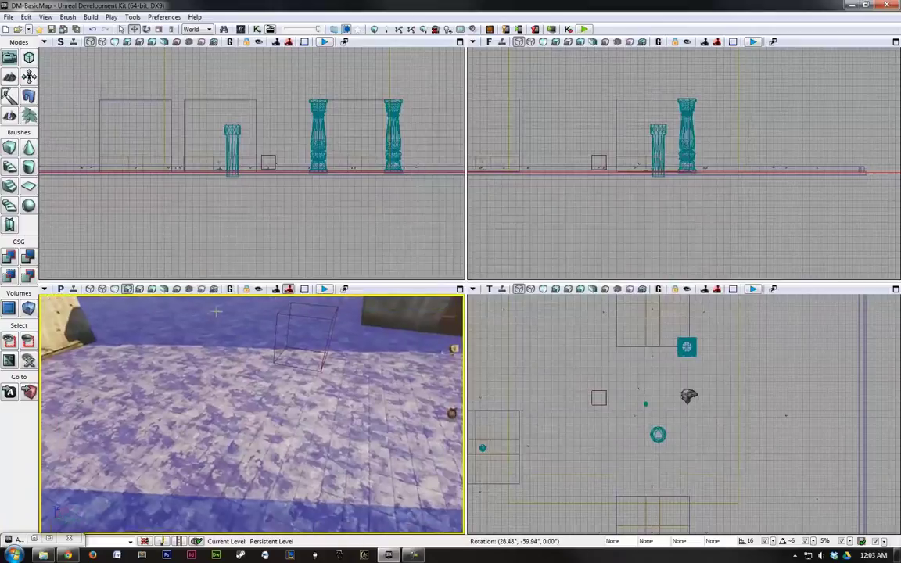
Step: Add a UTPickupFactory_HealthVial to the floor beside the red builder brush and adjust its height slightly
{"action": "right_click_drag", "start_coordinate": [354, 305], "coordinate": [354, 305]}
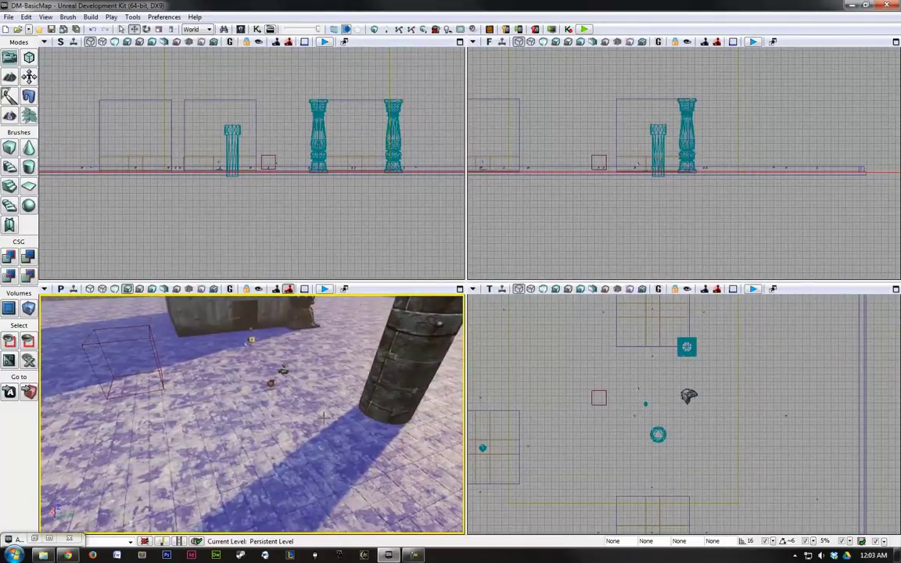
{"action": "right_click", "coordinate": [280, 415]}
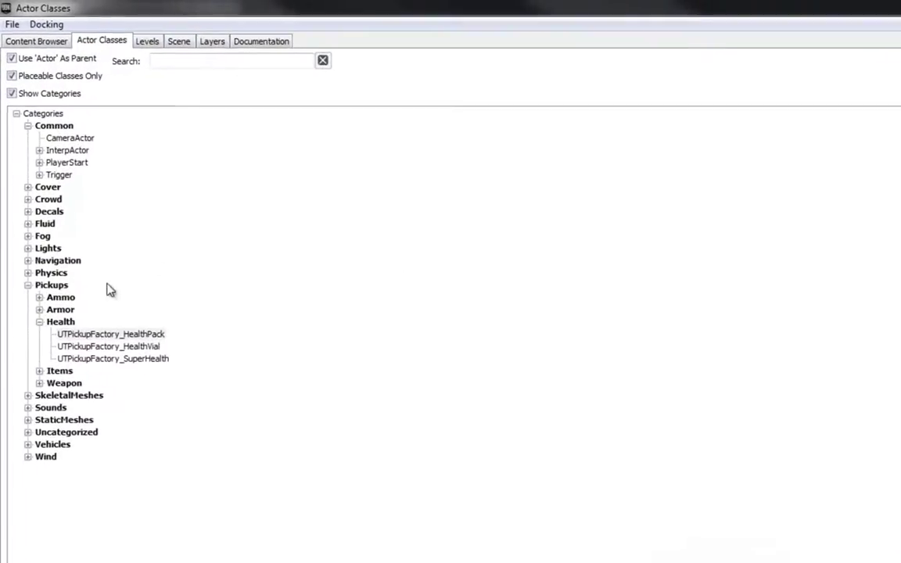
{"action": "left_click", "coordinate": [110, 346]}
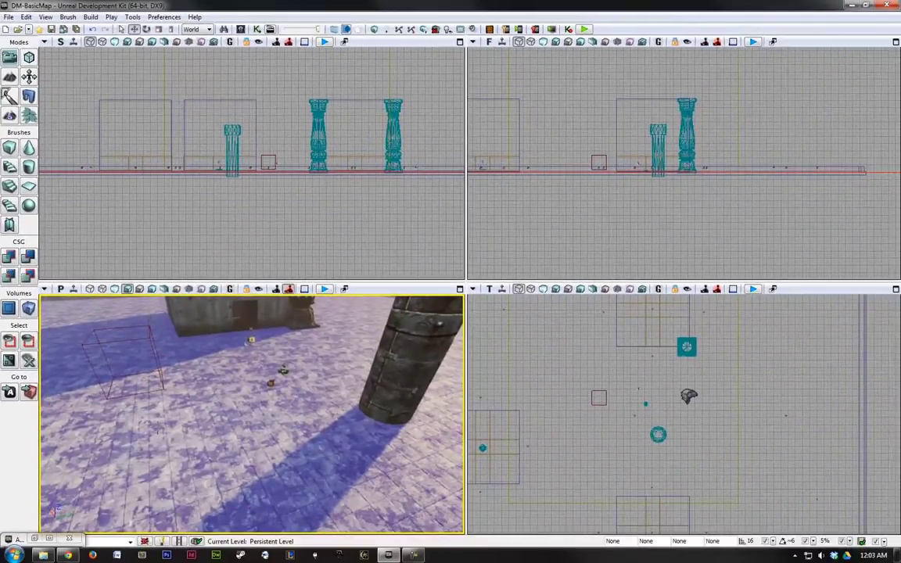
{"action": "right_click", "coordinate": [202, 423]}
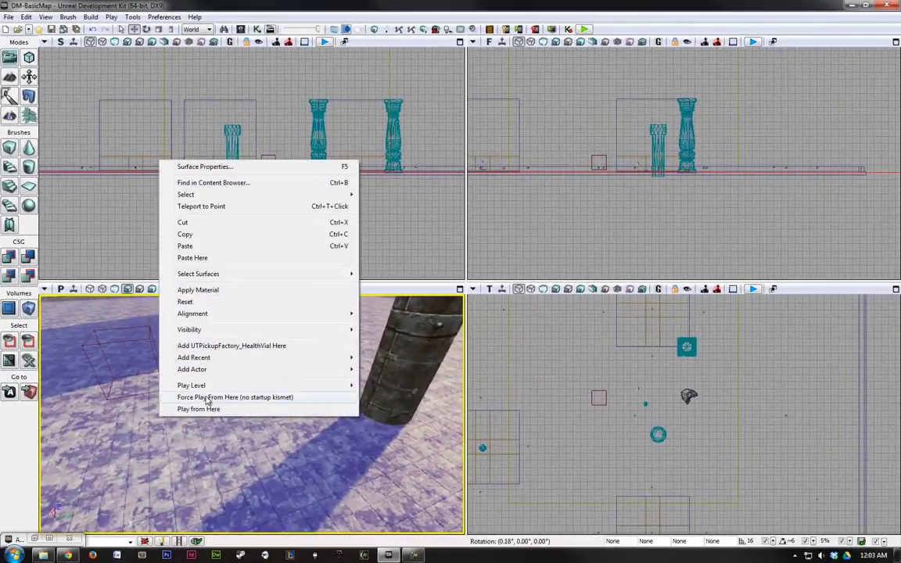
{"action": "left_click", "coordinate": [223, 345]}
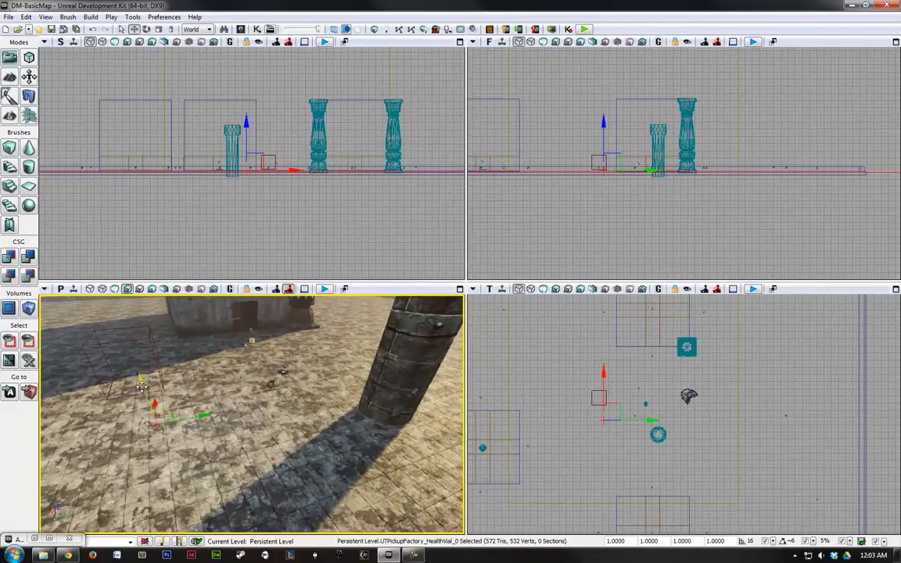
{"action": "mouse_move", "coordinate": [141, 387]}
{"action": "left_mouse_down"}
{"action": "mouse_move", "coordinate": [131, 349]}
{"action": "mouse_move", "coordinate": [155, 384]}
{"action": "left_mouse_up"}
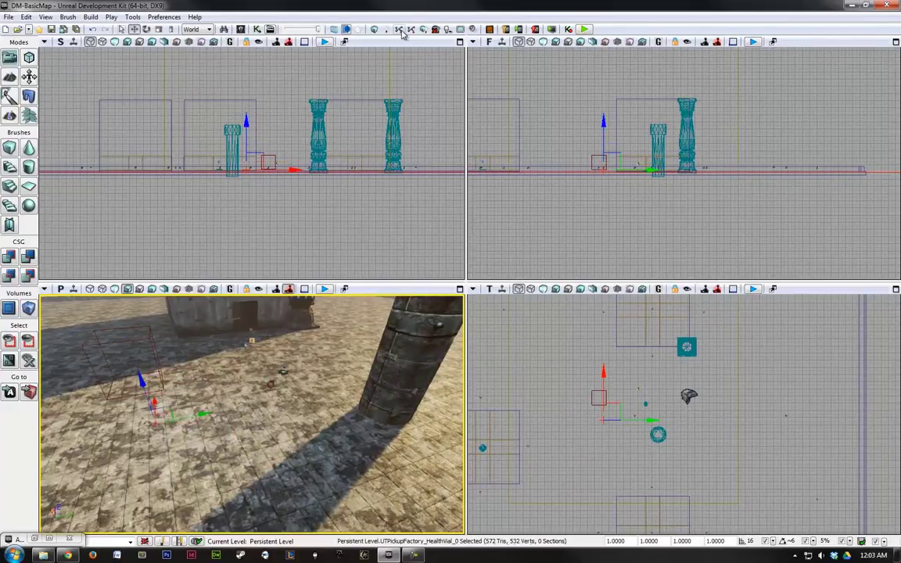
Step: Rebuild the AI paths to include the health pickups and start a play test from the open ground near them
{"action": "left_click", "coordinate": [370, 30]}
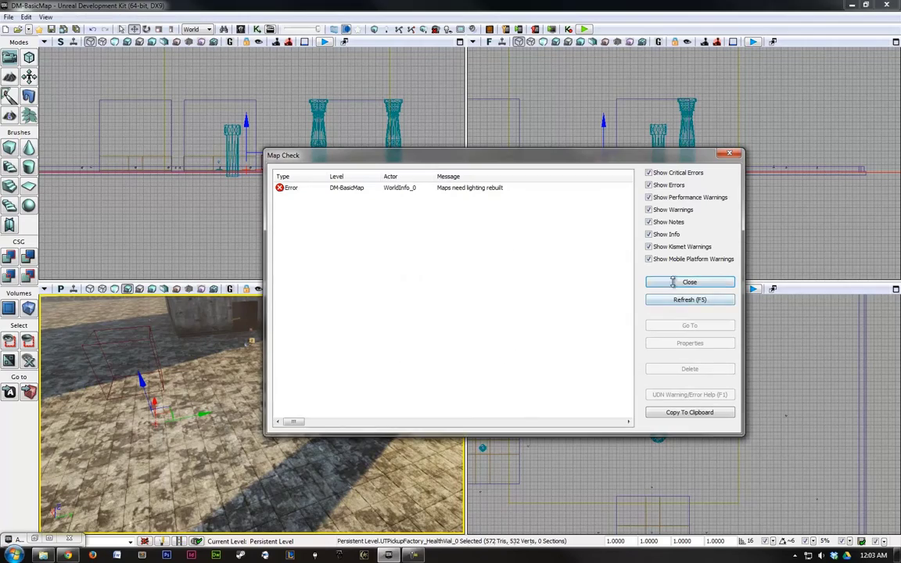
{"action": "left_click", "coordinate": [682, 283]}
{"action": "right_click", "coordinate": [319, 388]}
{"action": "left_click", "coordinate": [371, 422]}
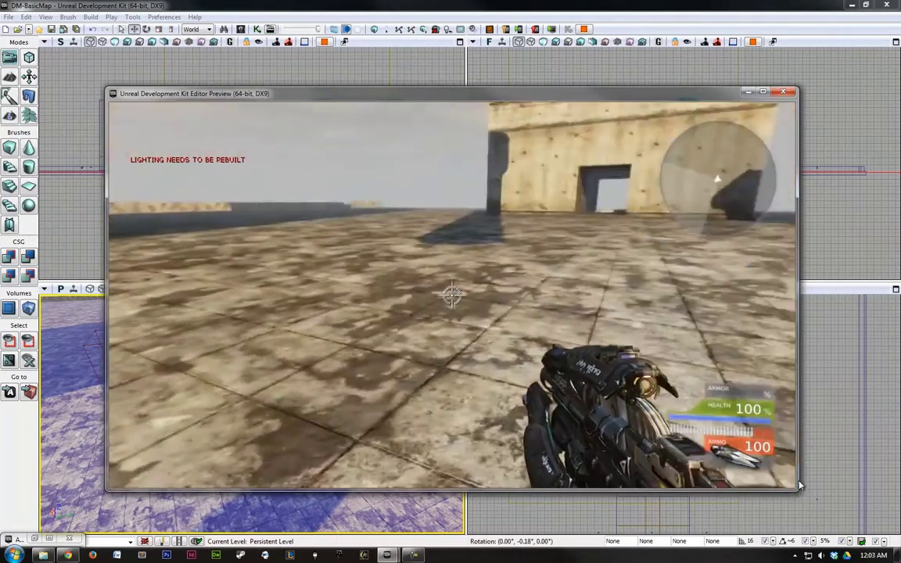
Step: Walk over the health pickups in the running play test to collect them, and exit the preview
{"action": "key", "text": "w"}
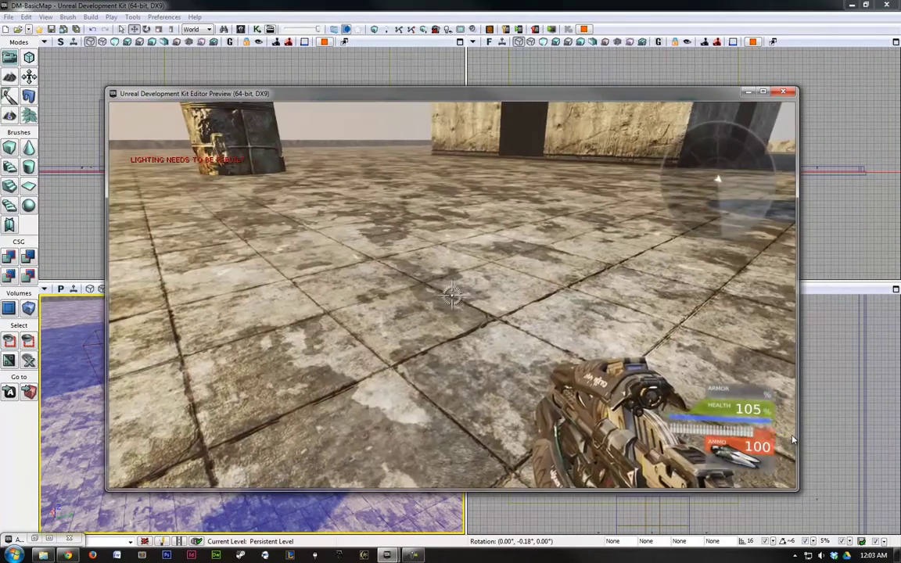
{"action": "key", "text": "w"}
{"action": "key", "text": "w"}
{"action": "key", "text": "s"}
{"action": "key", "text": "Escape"}
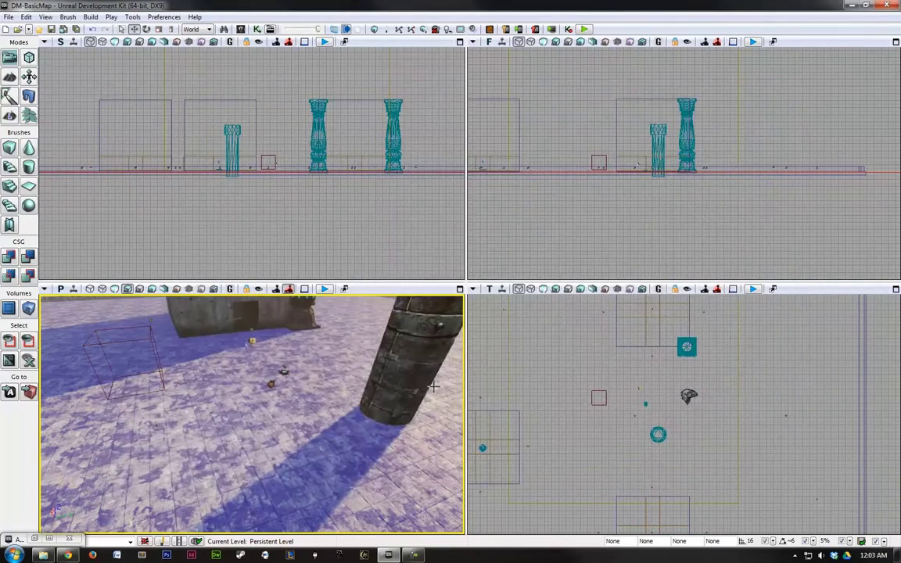
Step: Add a UTWeaponPickupFactory to the open floor in front of the building with the ornate columns
{"action": "right_click_drag", "start_coordinate": [385, 406], "coordinate": [300, 400]}
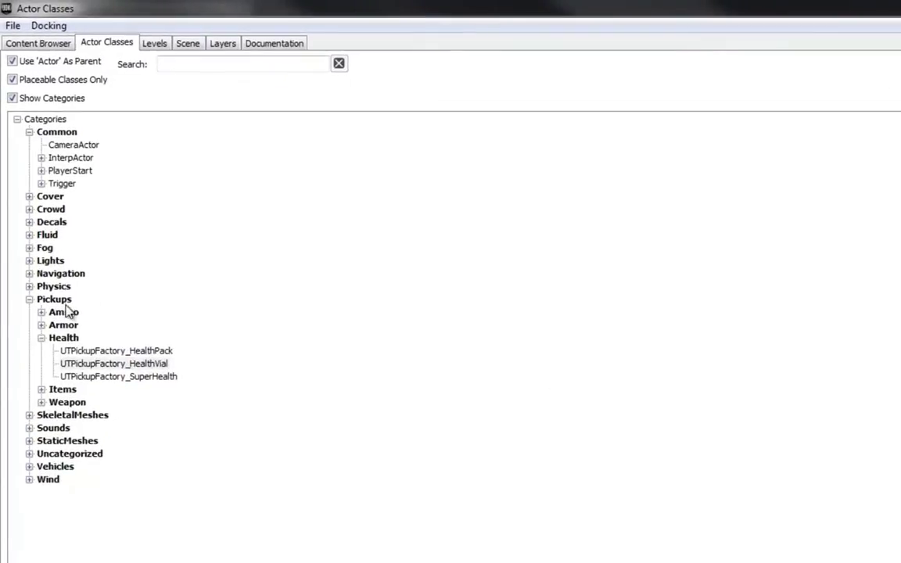
{"action": "left_click", "coordinate": [40, 402]}
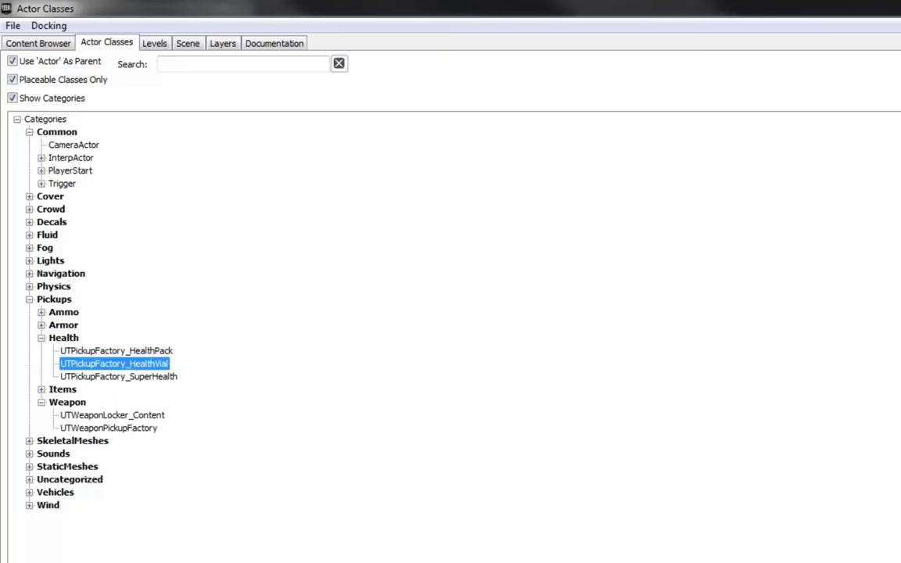
{"action": "left_click", "coordinate": [133, 429]}
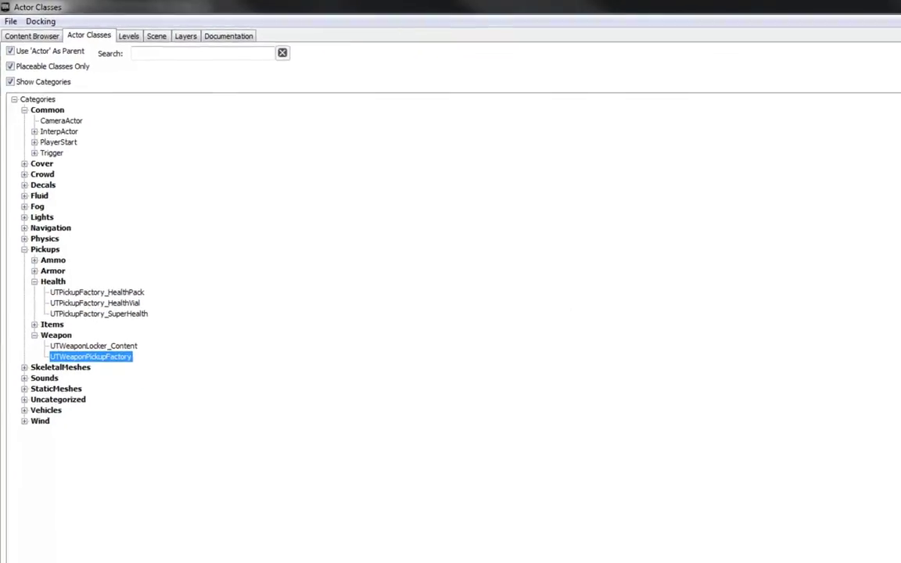
{"action": "left_click", "coordinate": [854, 6]}
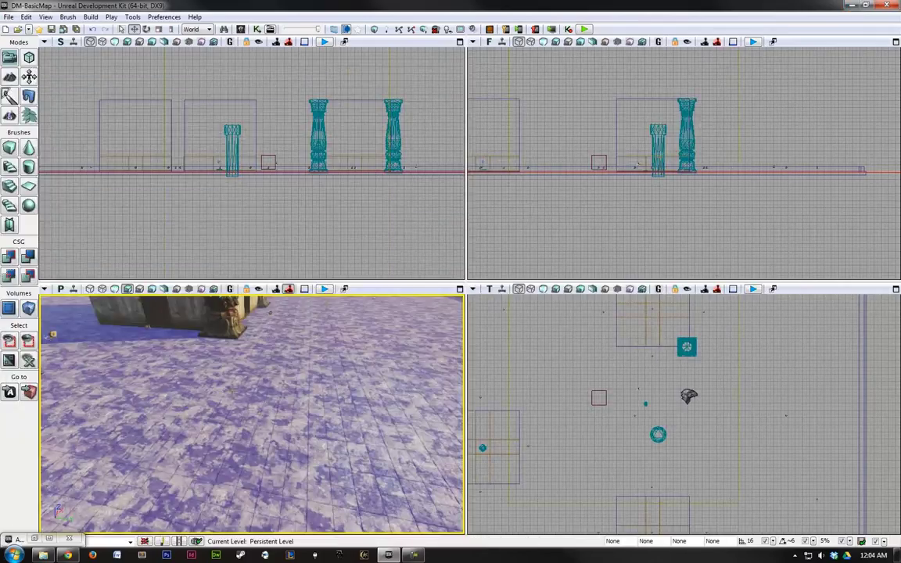
{"action": "right_click", "coordinate": [238, 375]}
{"action": "left_click", "coordinate": [293, 305]}
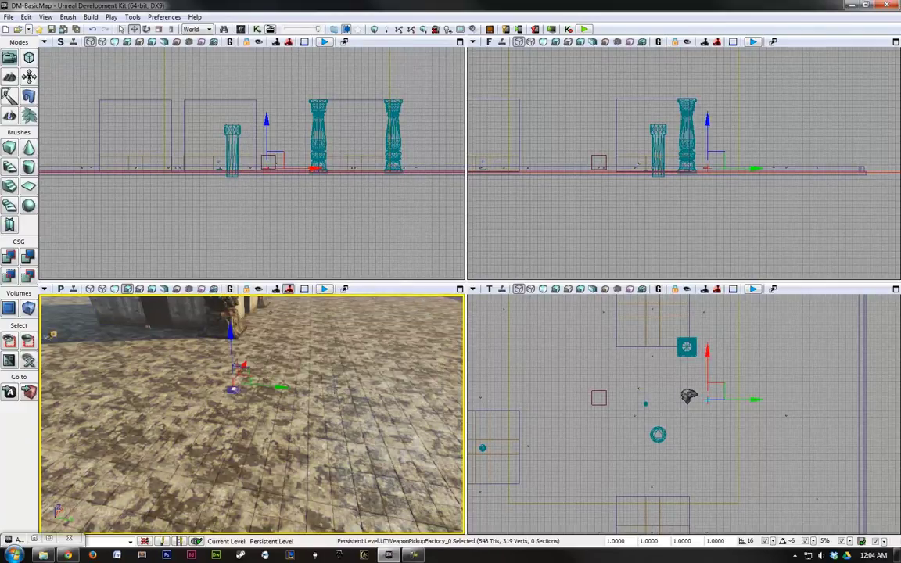
{"action": "left_click_drag", "start_coordinate": [290, 439], "coordinate": [271, 381]}
{"action": "key", "text": "w"}
{"action": "right_click_drag", "start_coordinate": [271, 381], "coordinate": [222, 393]}
{"action": "key", "text": "s"}
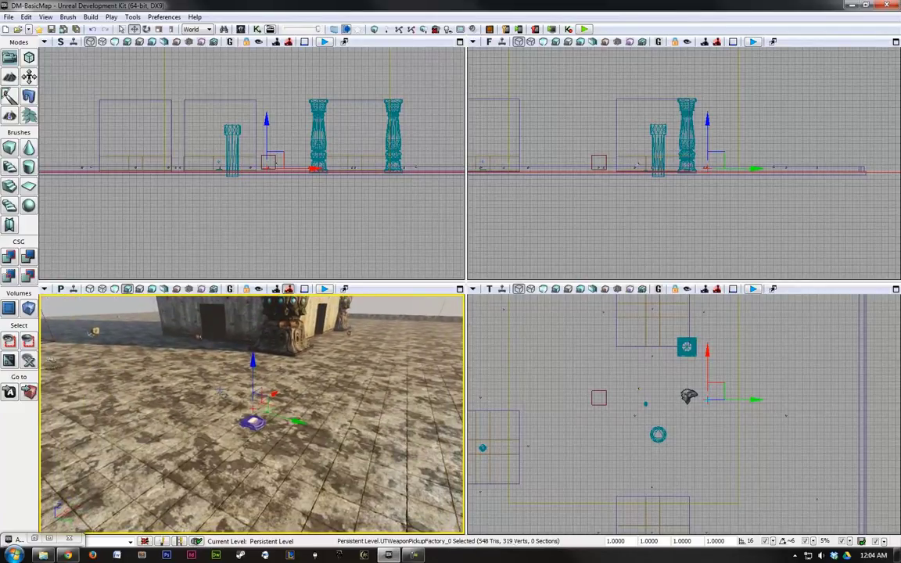
Step: Set the weapon factory's Weapon Pickup Class to UTWeap_ShockRifle and save the current level
{"action": "key", "text": "F4"}
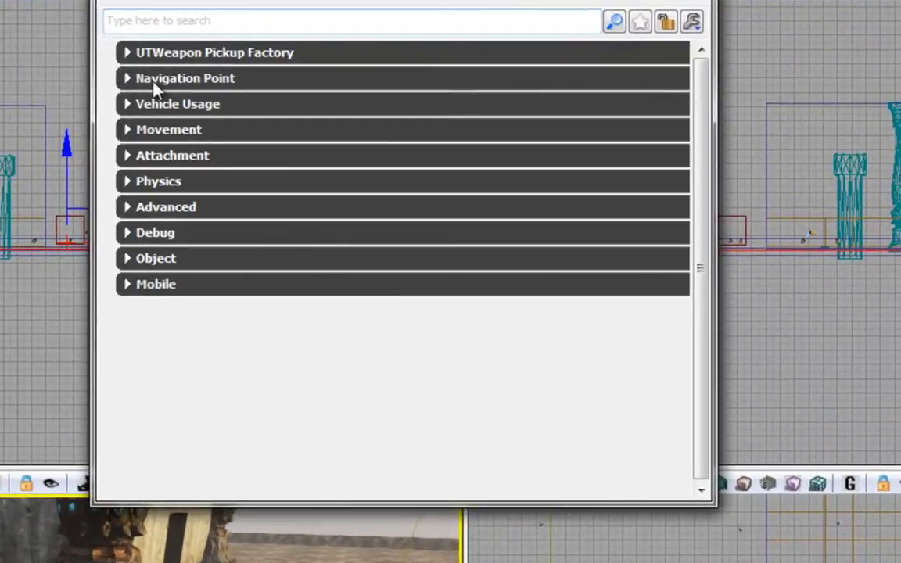
{"action": "left_click", "coordinate": [126, 53]}
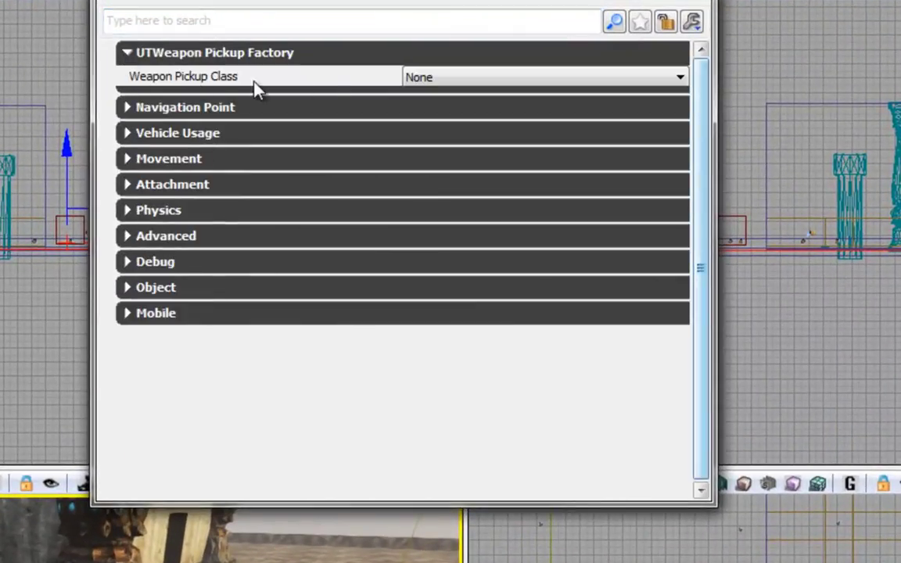
{"action": "left_click", "coordinate": [418, 77]}
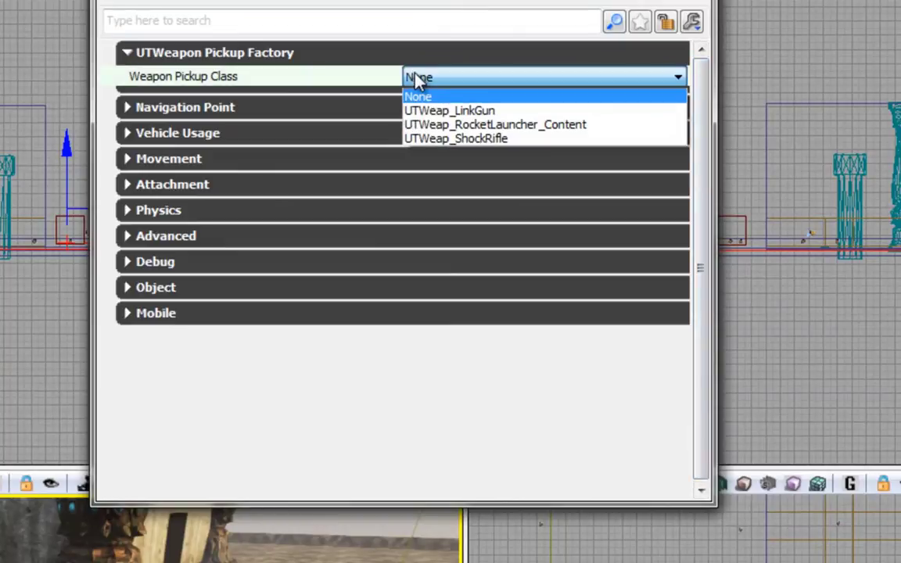
{"action": "left_click", "coordinate": [518, 140]}
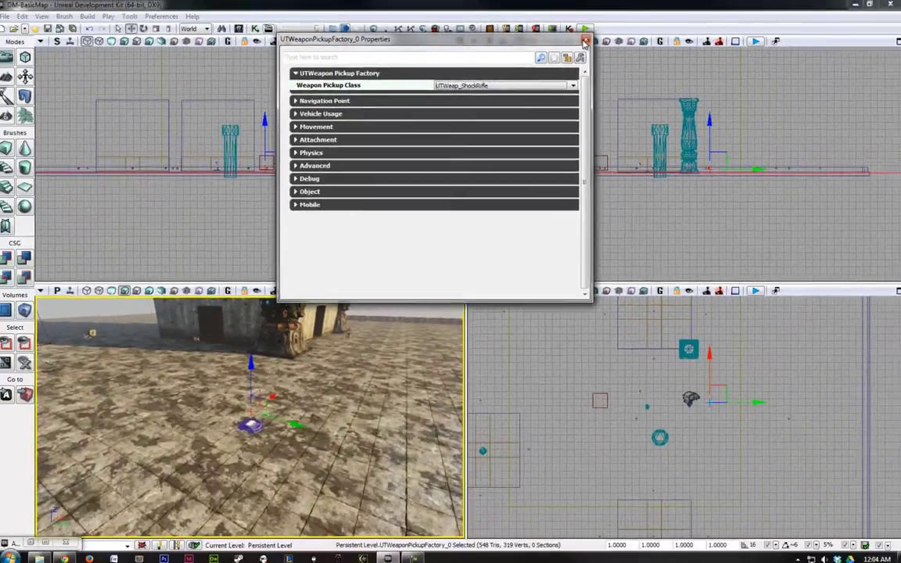
{"action": "left_click", "coordinate": [583, 40]}
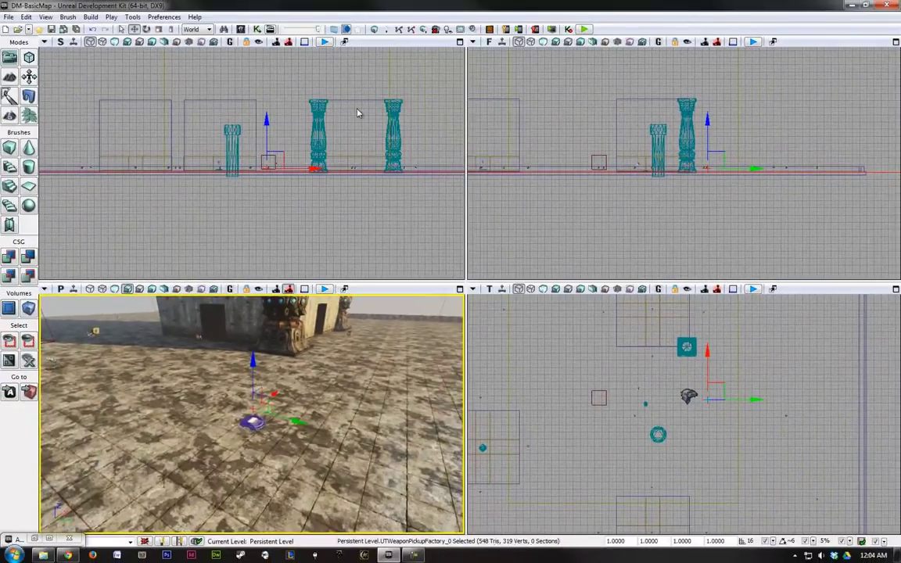
{"action": "left_click", "coordinate": [7, 16]}
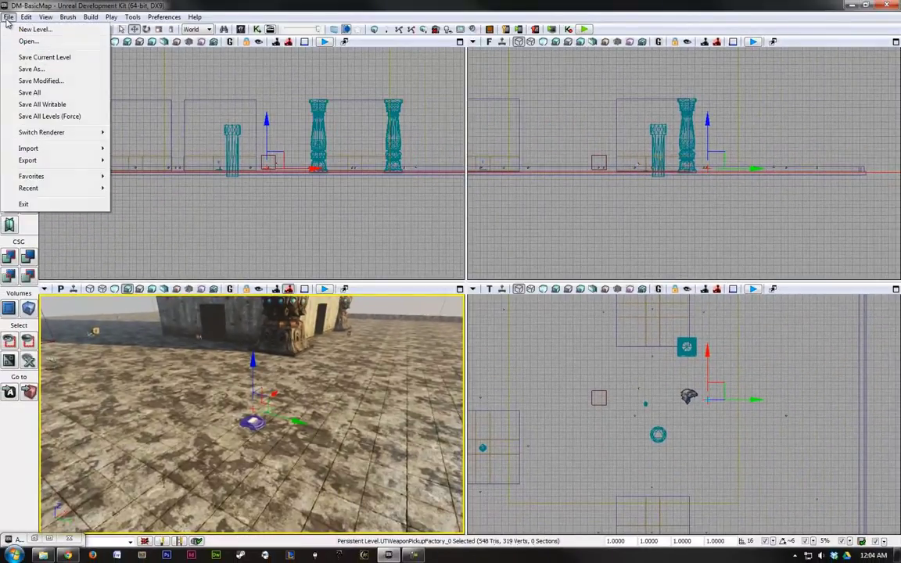
{"action": "left_click", "coordinate": [39, 57]}
Step: Play the level from the floor near the weapon base, collect the shock rifle, fire it twice, and exit the preview
{"action": "right_click", "coordinate": [326, 365]}
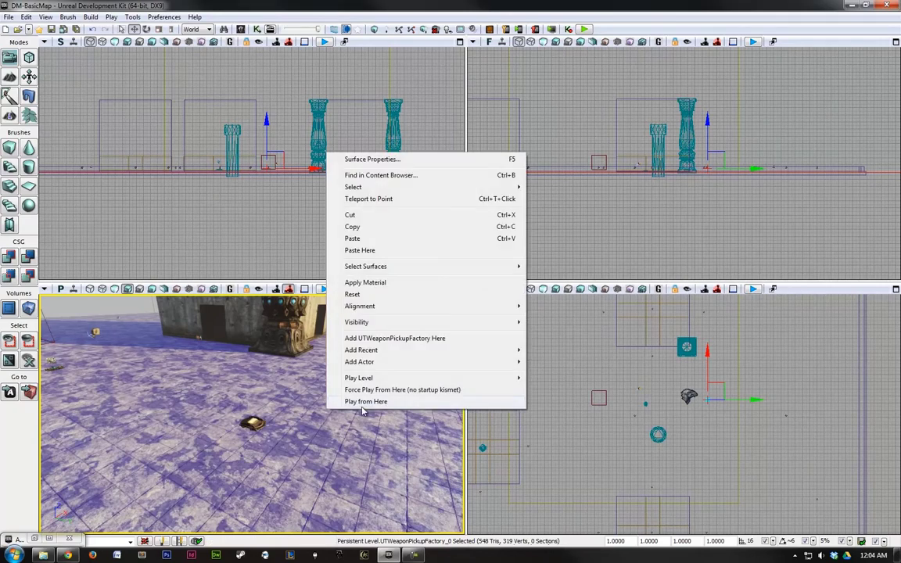
{"action": "left_click", "coordinate": [363, 403]}
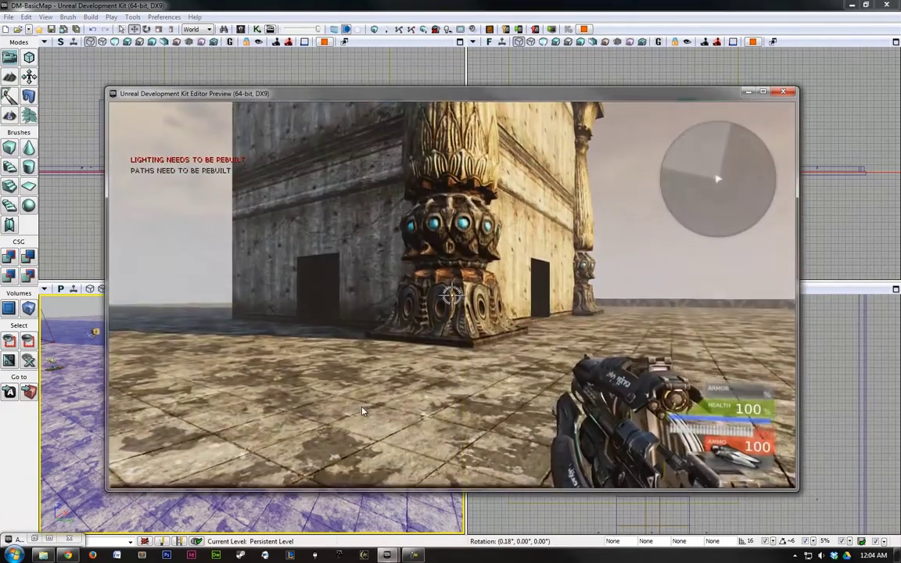
{"action": "key", "text": "w"}
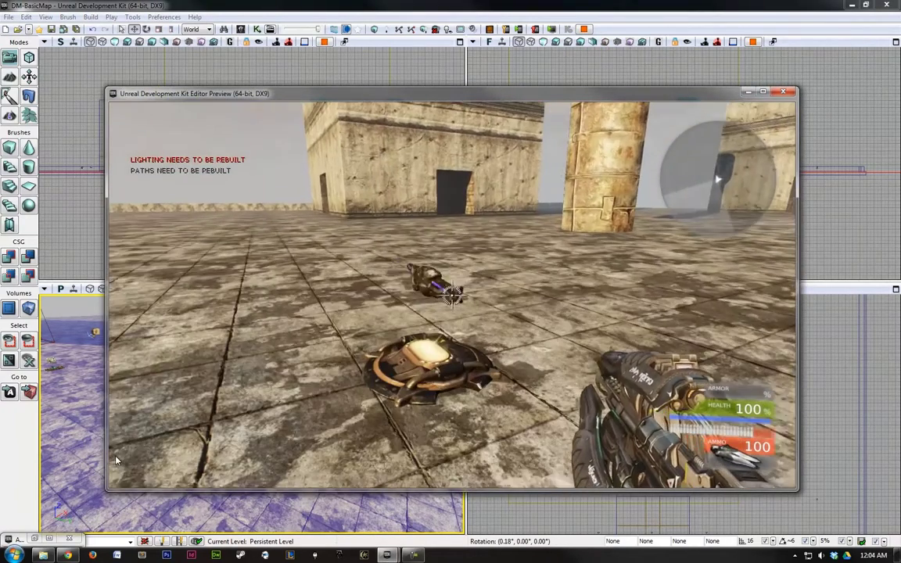
{"action": "key", "text": "w"}
{"action": "key", "text": "w"}
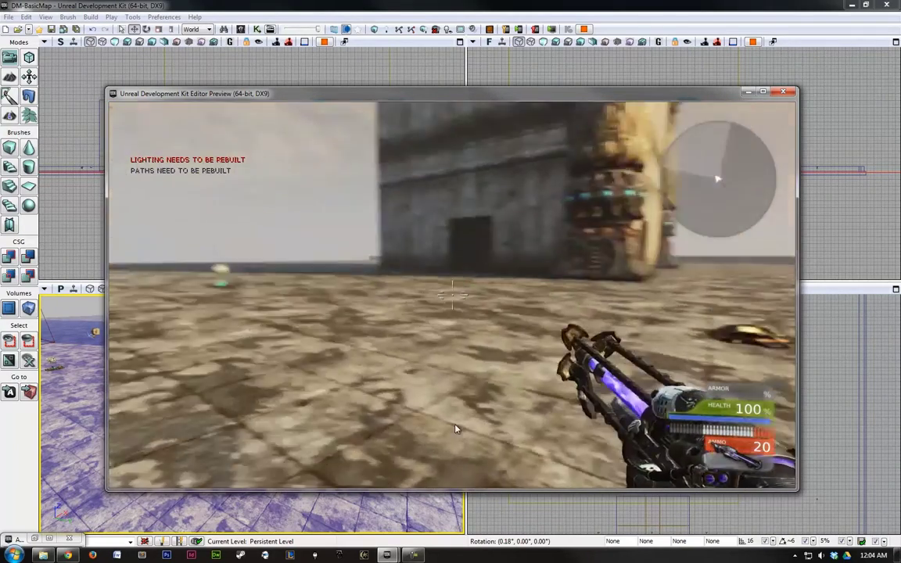
{"action": "left_click", "coordinate": [452, 382]}
{"action": "left_click", "coordinate": [452, 383]}
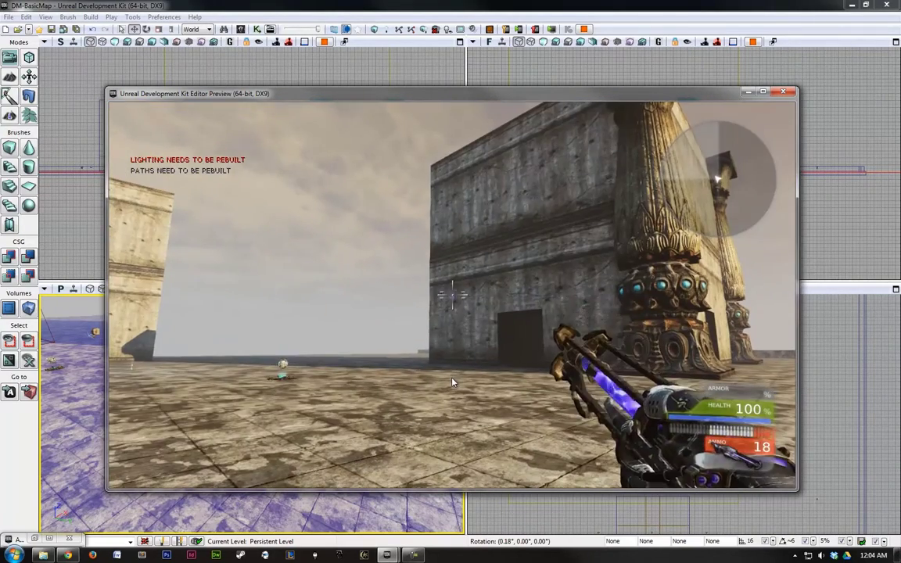
{"action": "key", "text": "Escape"}
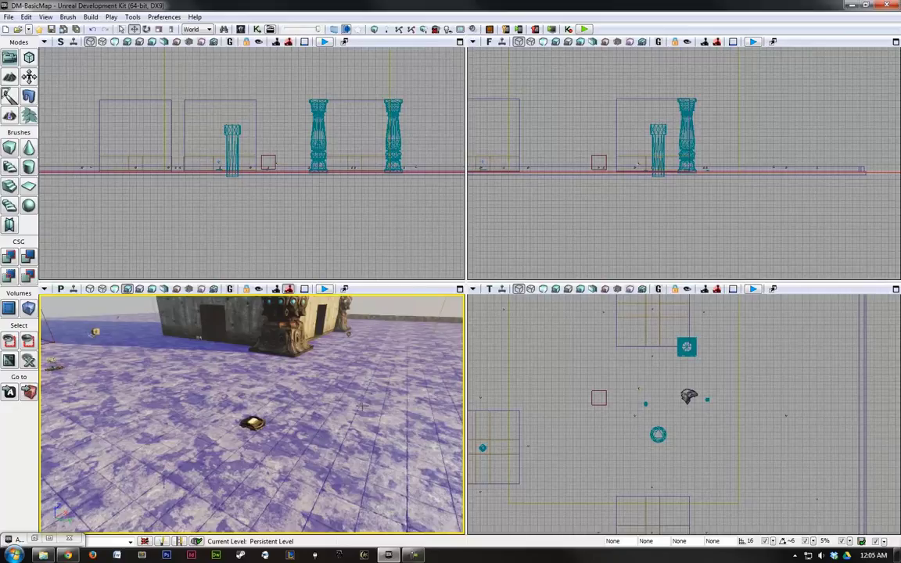
Step: Add a UTAmmo_ShockRifle pickup to the floor between the round column and the nearby building with the open doorway
{"action": "left_click", "coordinate": [67, 540]}
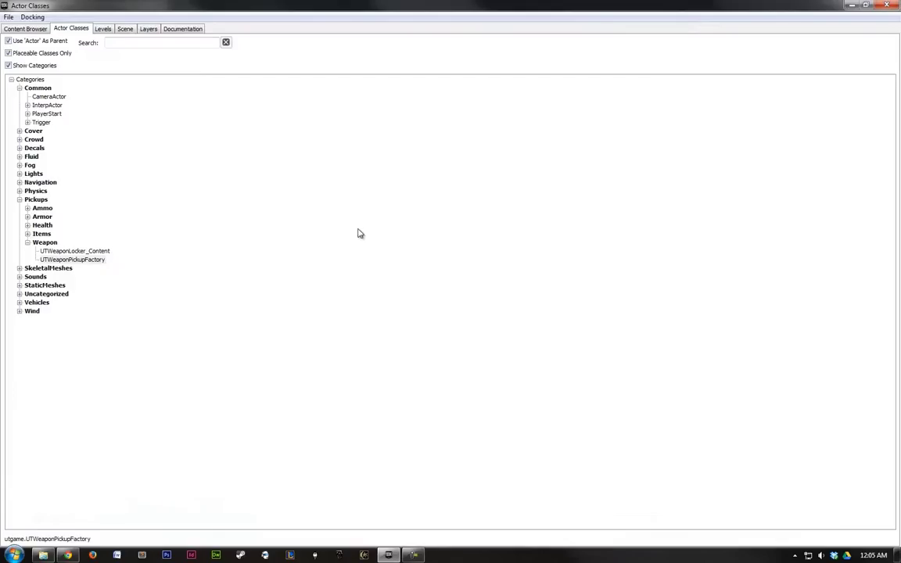
{"action": "left_click", "coordinate": [40, 307]}
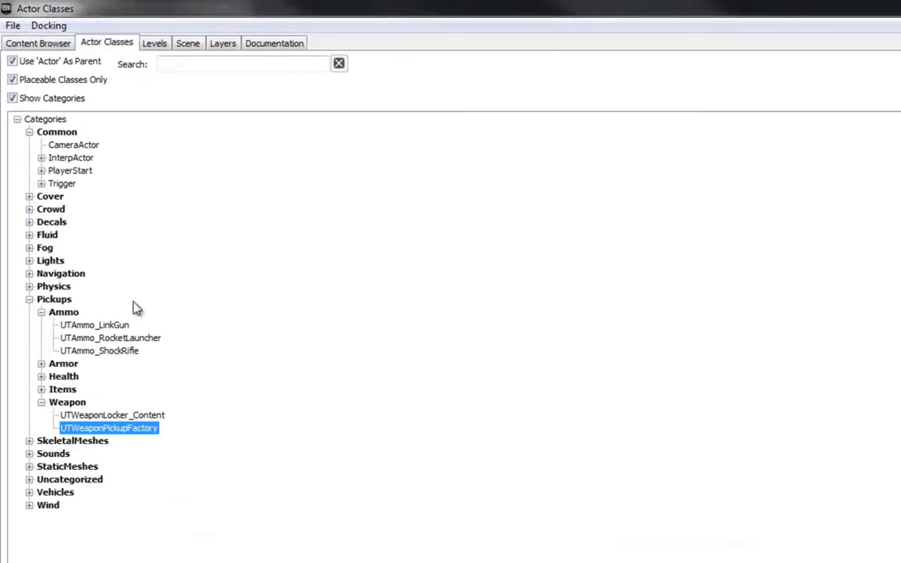
{"action": "left_click", "coordinate": [125, 351]}
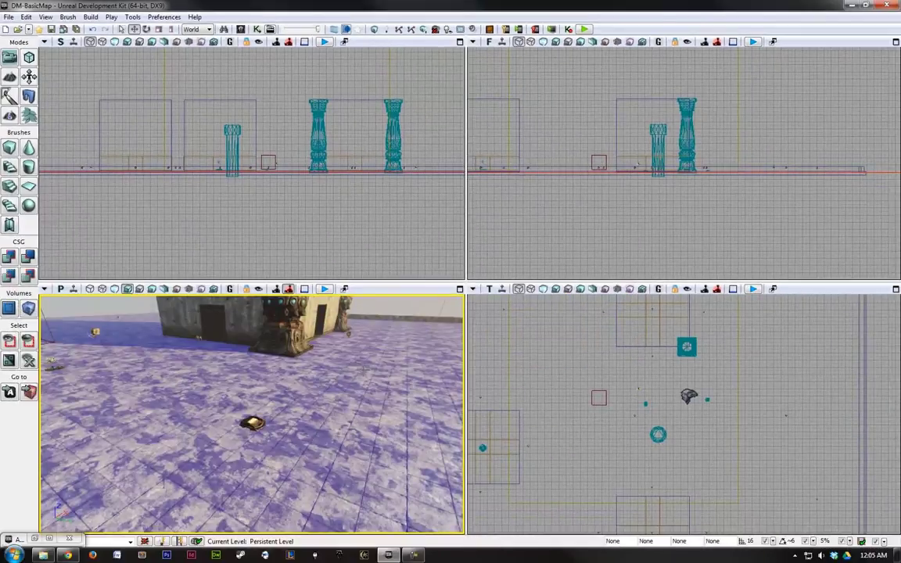
{"action": "right_click_drag", "start_coordinate": [364, 369], "coordinate": [196, 371]}
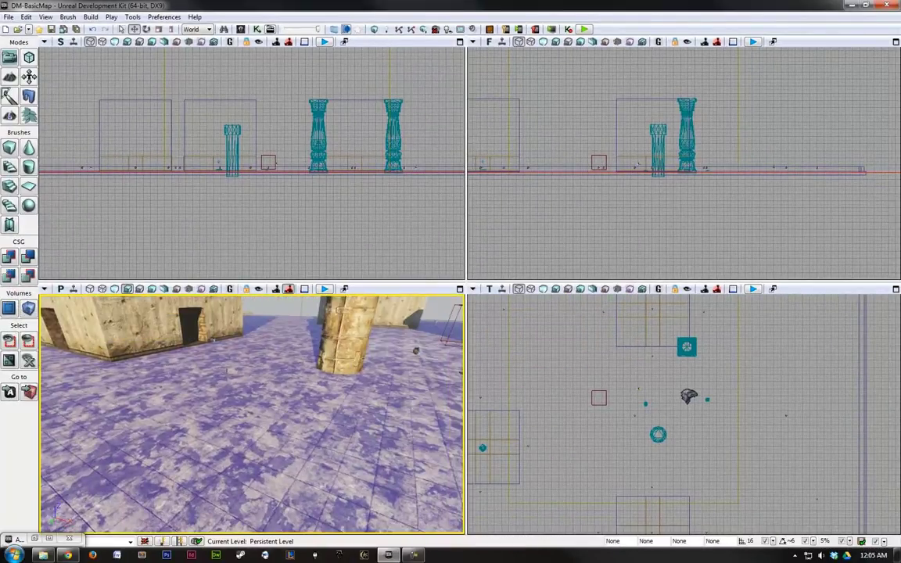
{"action": "right_click", "coordinate": [184, 370]}
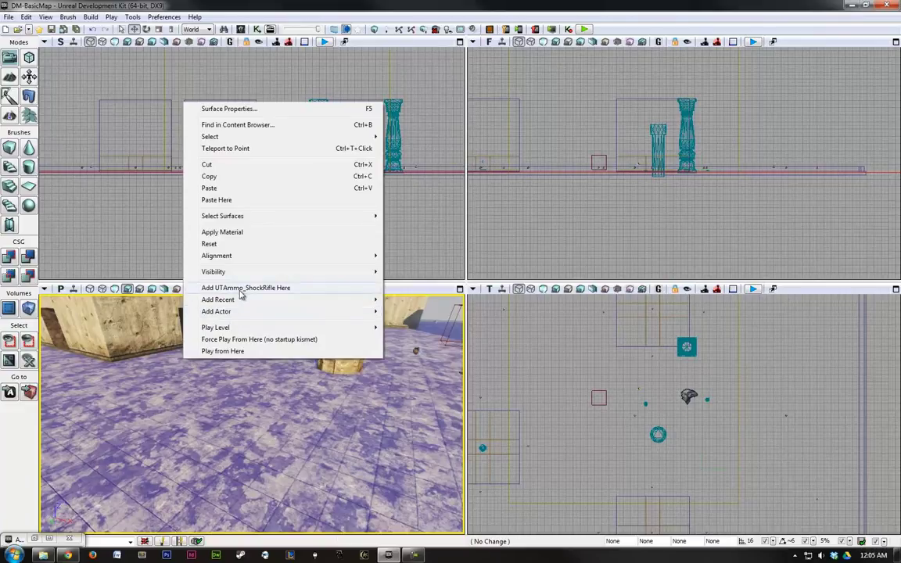
{"action": "left_click", "coordinate": [239, 289]}
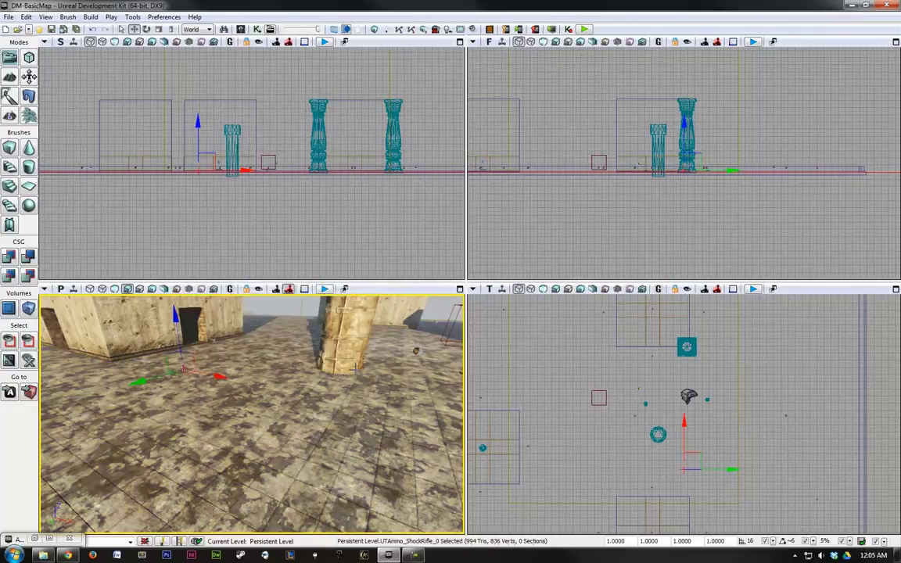
Step: Play the level from the floor near the shock rifle ammo, walk up to inspect and collect it, and exit the preview
{"action": "right_click", "coordinate": [256, 369]}
{"action": "left_click", "coordinate": [309, 389]}
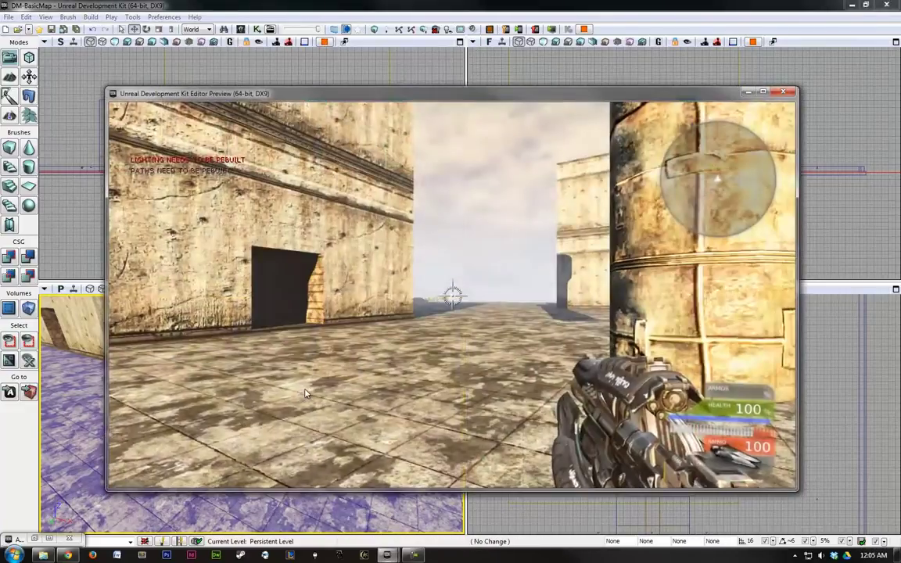
{"action": "key", "text": "w"}
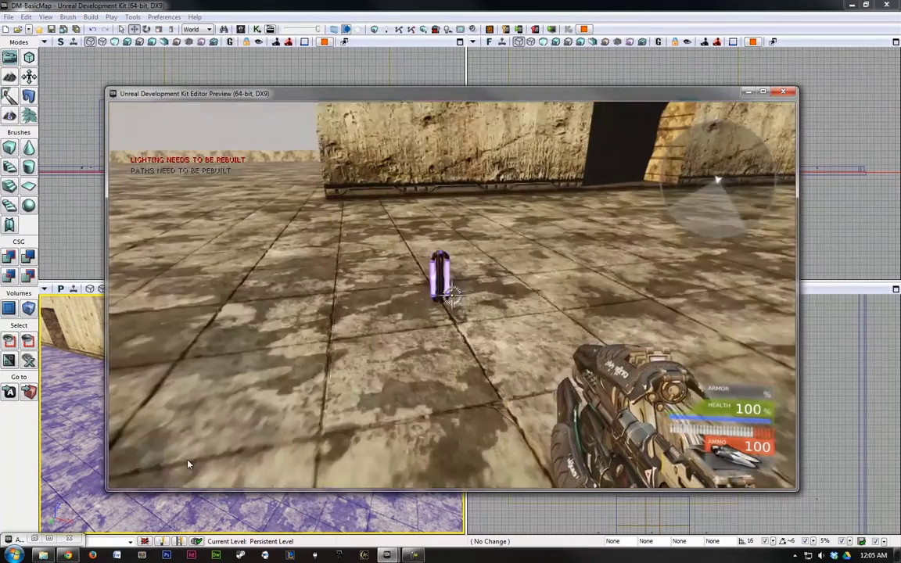
{"action": "key", "text": "w"}
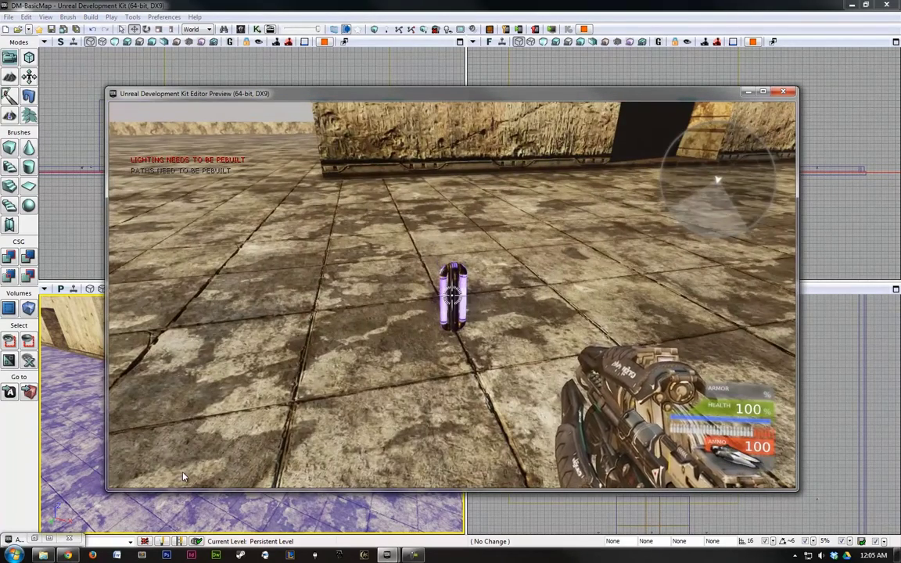
{"action": "key", "text": "w"}
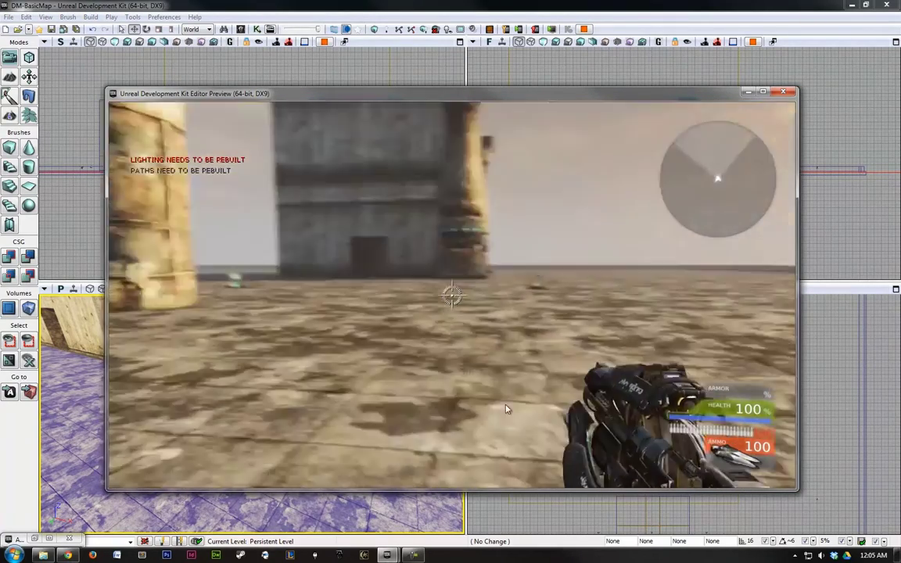
{"action": "key", "text": "Escape"}
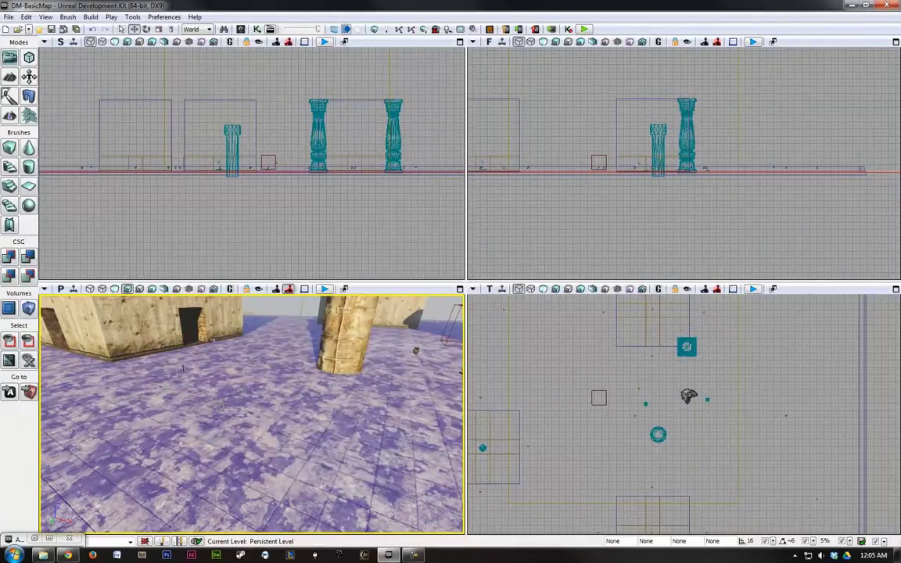
Step: Add a UTVehicleFactory_Scorpion to the floor beyond the round column and rebuild the level's AI paths
{"action": "right_click_drag", "start_coordinate": [257, 391], "coordinate": [304, 370]}
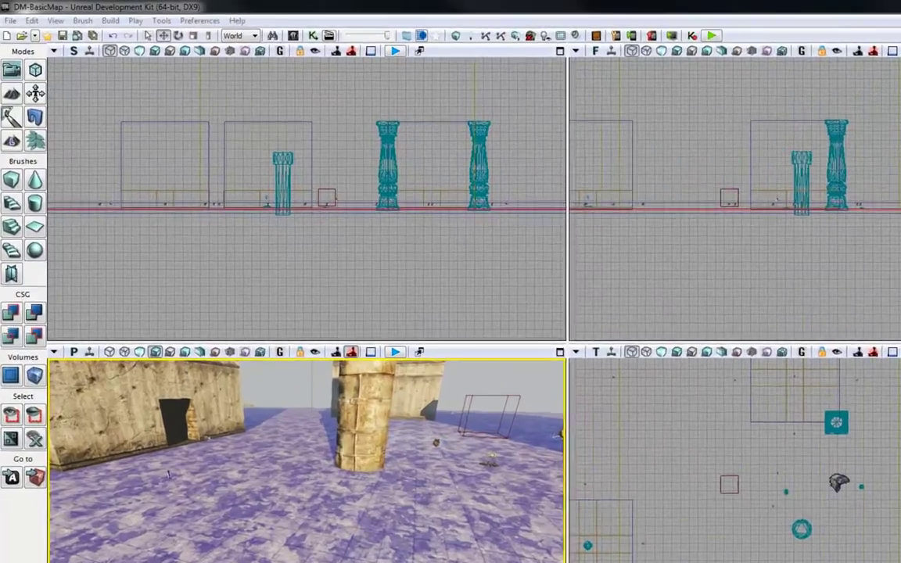
{"action": "left_click", "coordinate": [48, 538]}
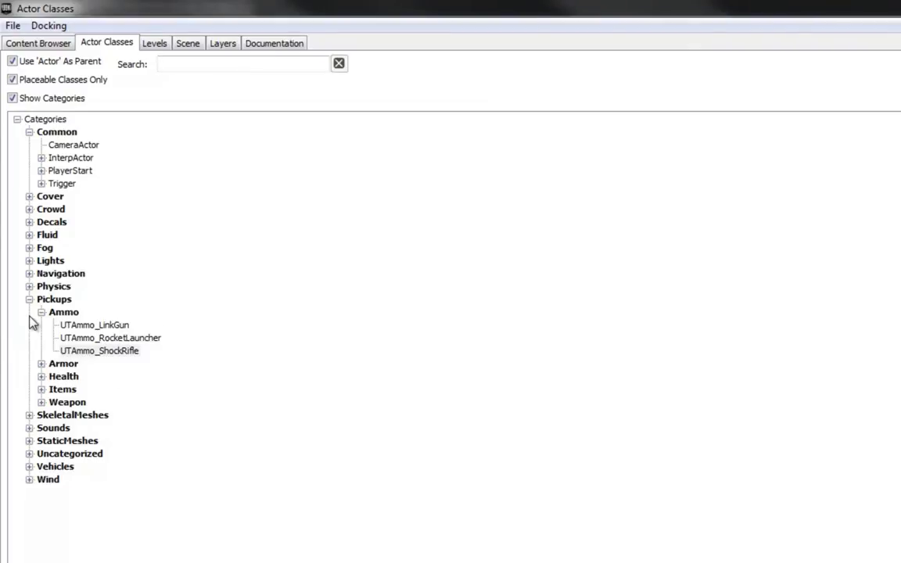
{"action": "left_click", "coordinate": [29, 466]}
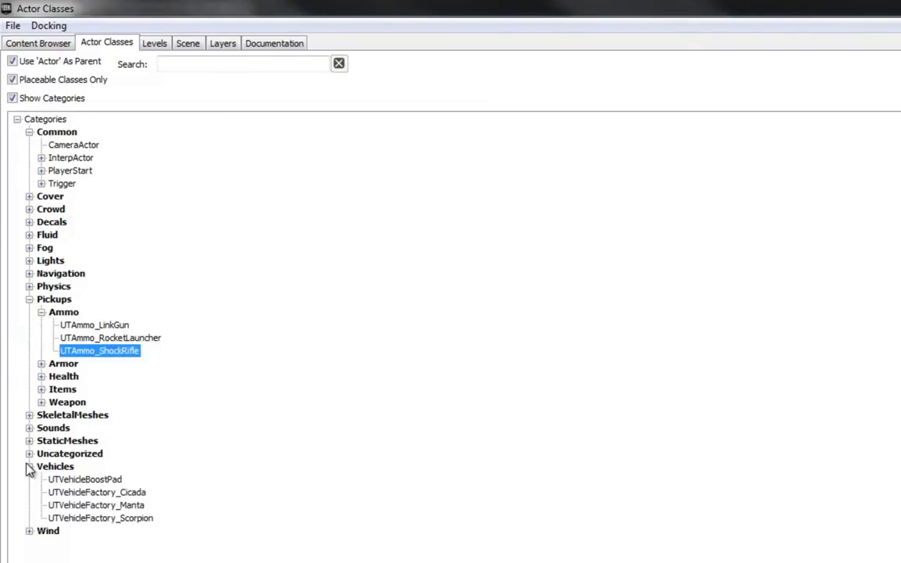
{"action": "left_click", "coordinate": [137, 518]}
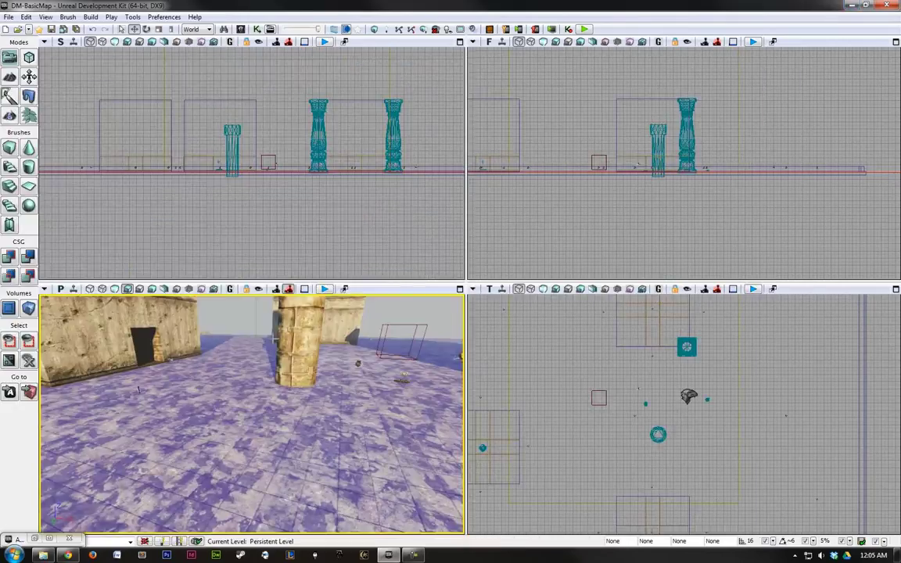
{"action": "right_click", "coordinate": [235, 77]}
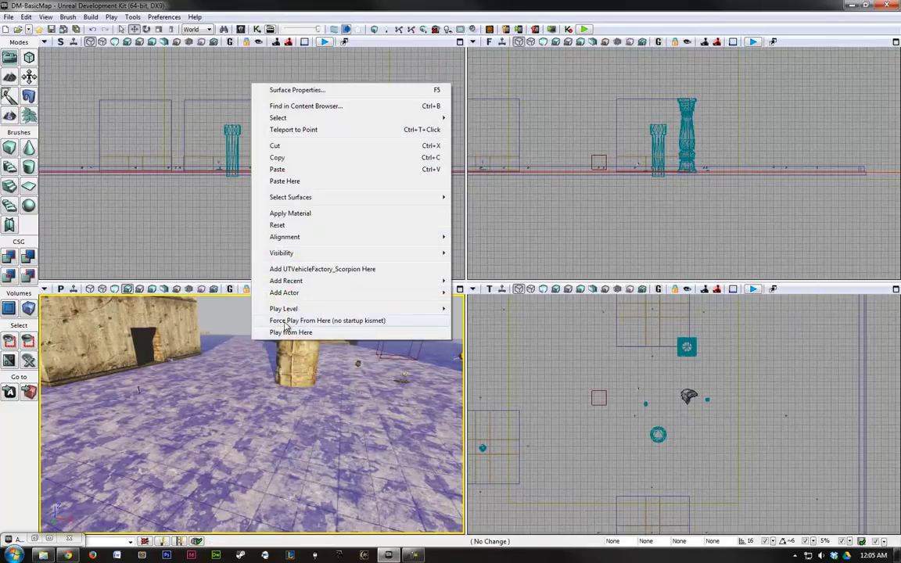
{"action": "left_click", "coordinate": [303, 263]}
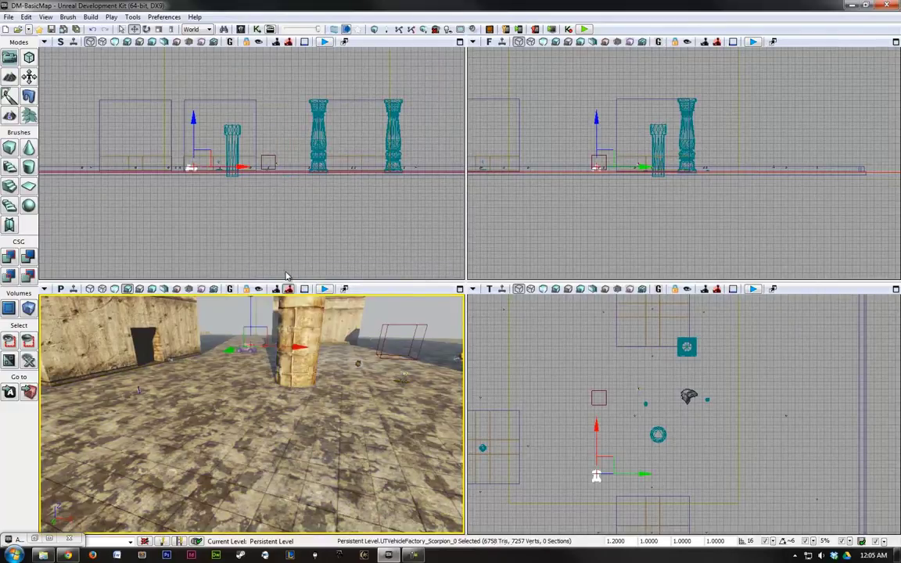
{"action": "left_click", "coordinate": [413, 29]}
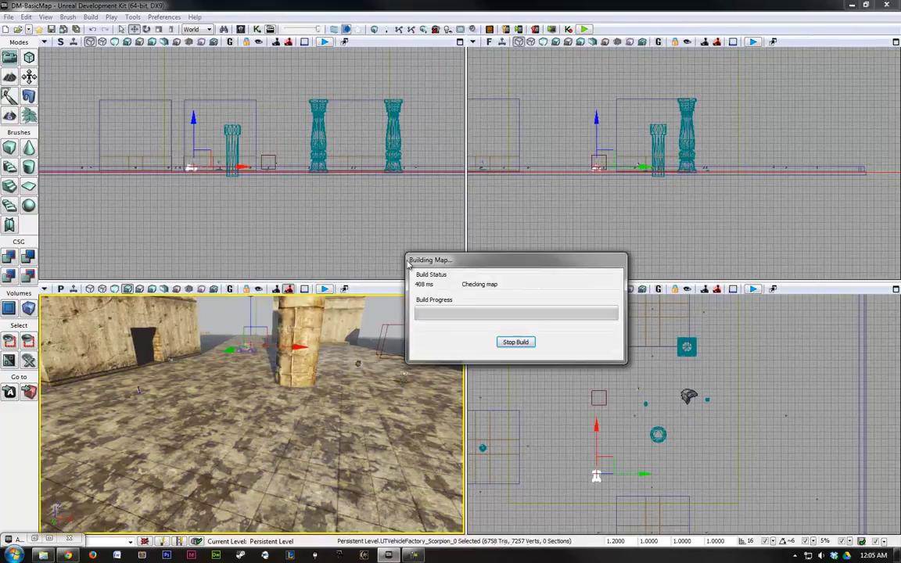
{"action": "left_click", "coordinate": [689, 283]}
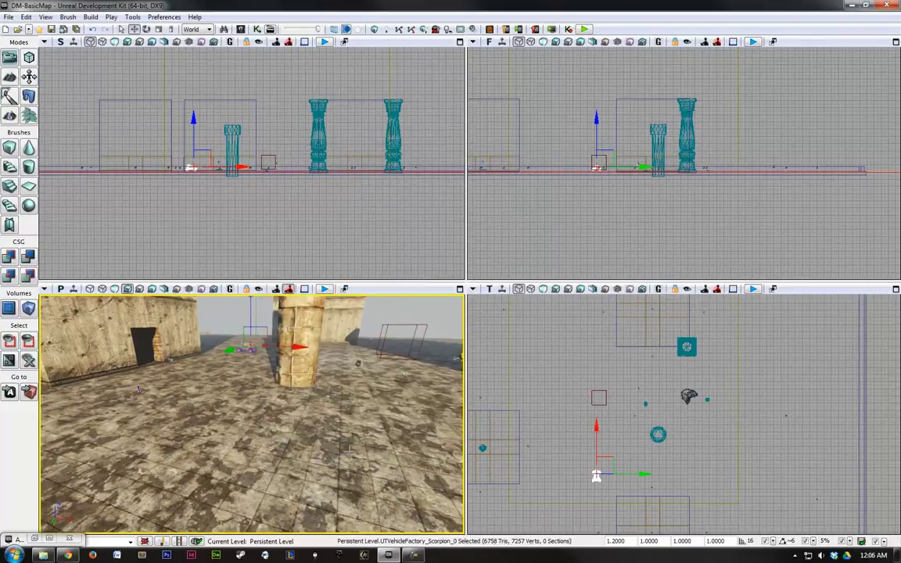
Step: Play the level from the floor in front of the round column, walk to the Scorpion and get into it
{"action": "right_click", "coordinate": [342, 436]}
{"action": "left_click", "coordinate": [377, 429]}
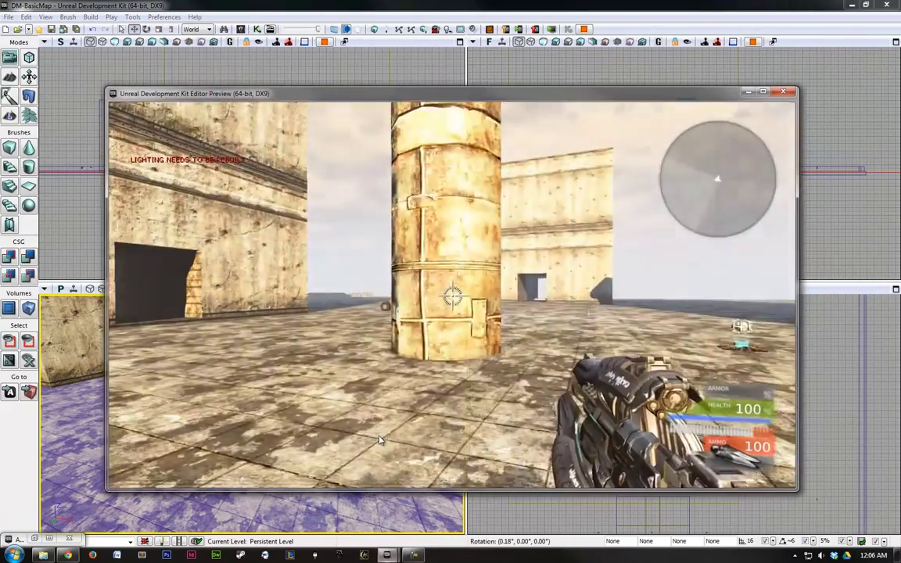
{"action": "key", "text": "w"}
{"action": "key", "text": "a"}
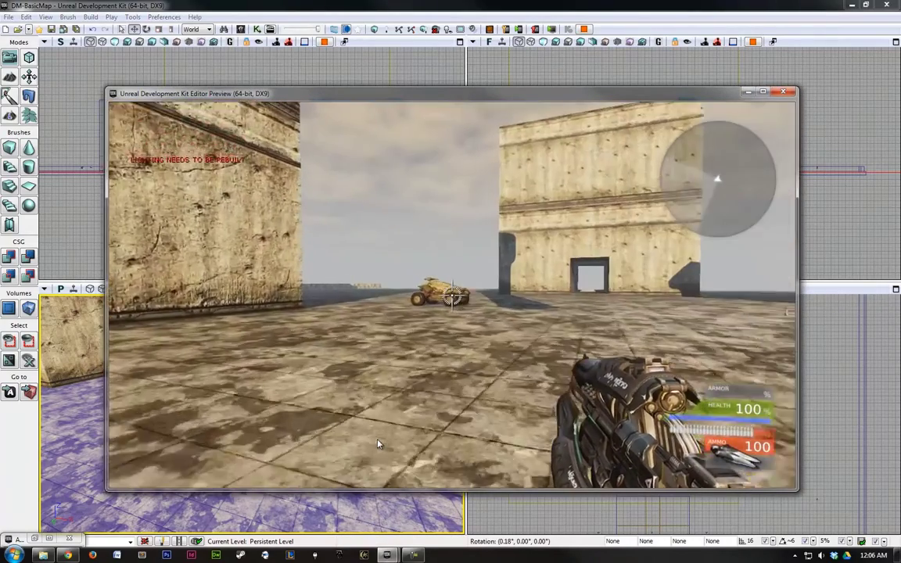
{"action": "key", "text": "w"}
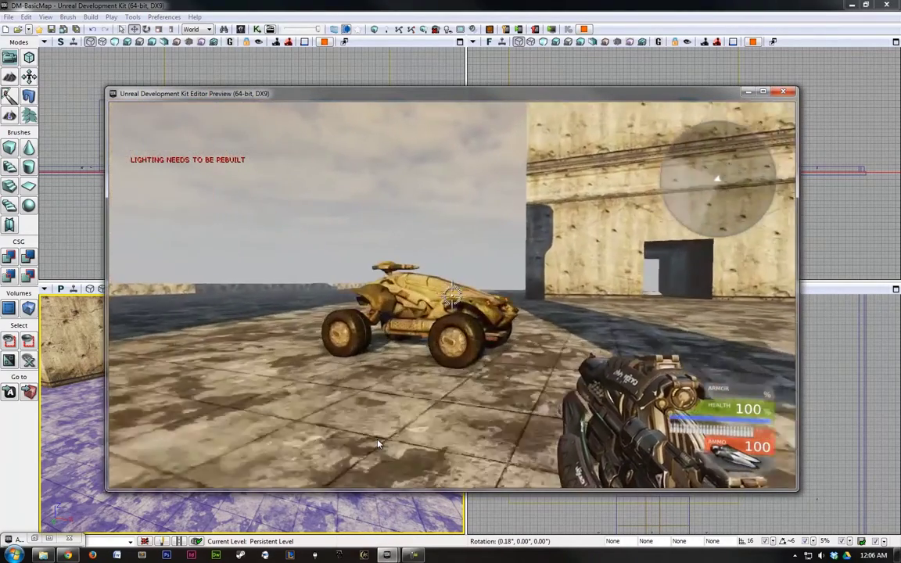
{"action": "key", "text": "w"}
{"action": "key", "text": "e"}
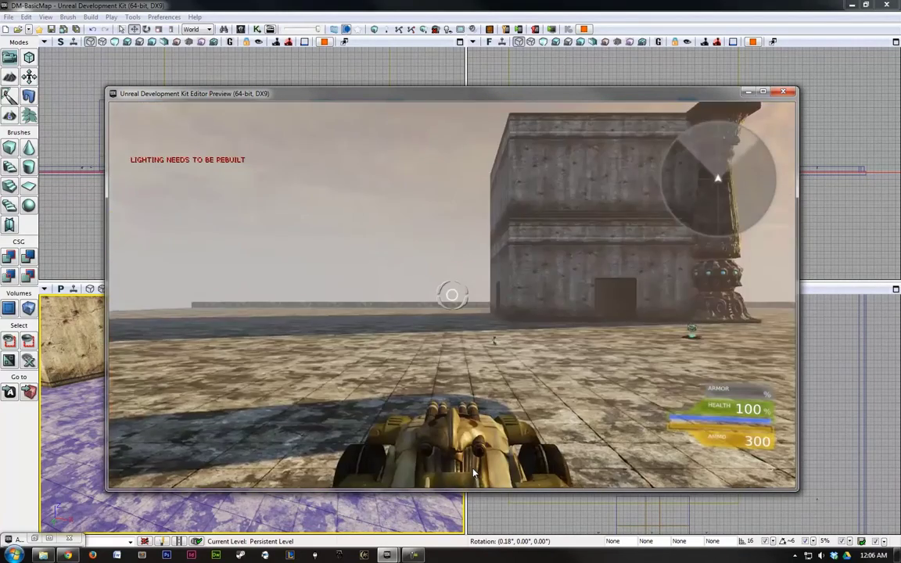
Step: Drive the Scorpion across the level, get out of it, and exit the preview
{"action": "key", "text": "w"}
{"action": "key", "text": "a"}
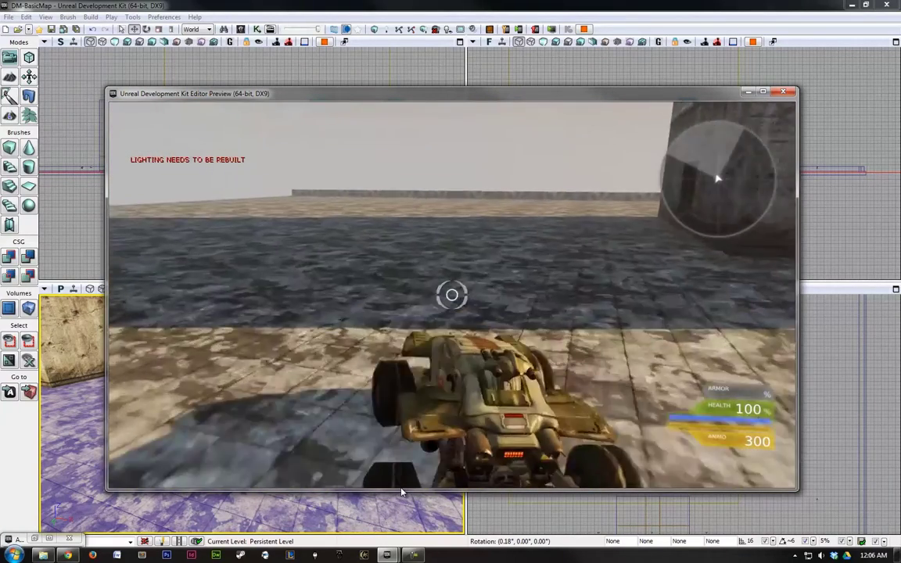
{"action": "key", "text": "w"}
{"action": "key", "text": "d"}
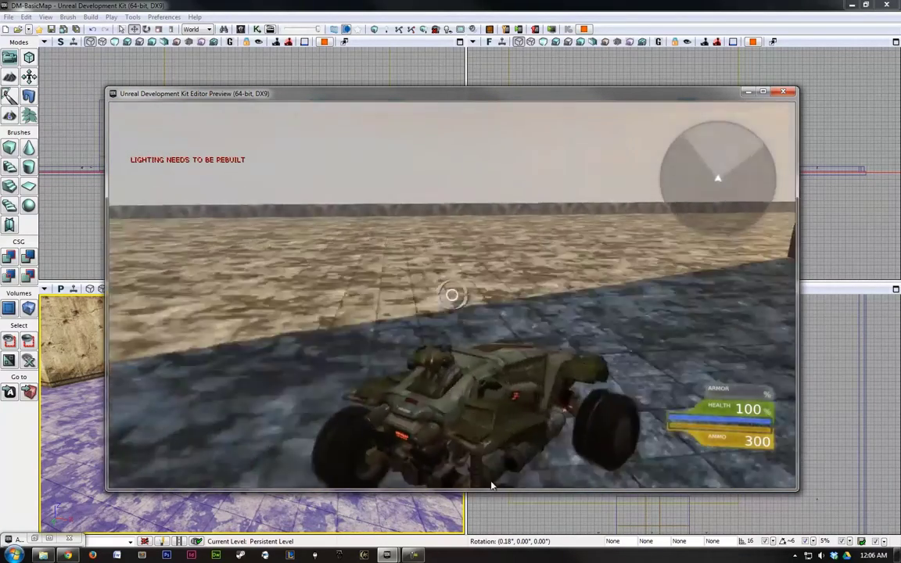
{"action": "key", "text": "e"}
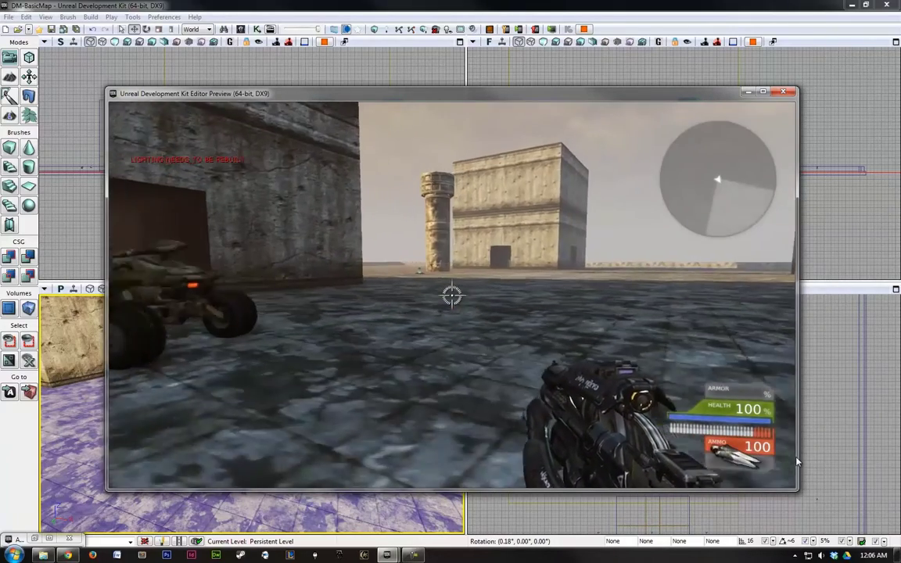
{"action": "key", "text": "Escape"}
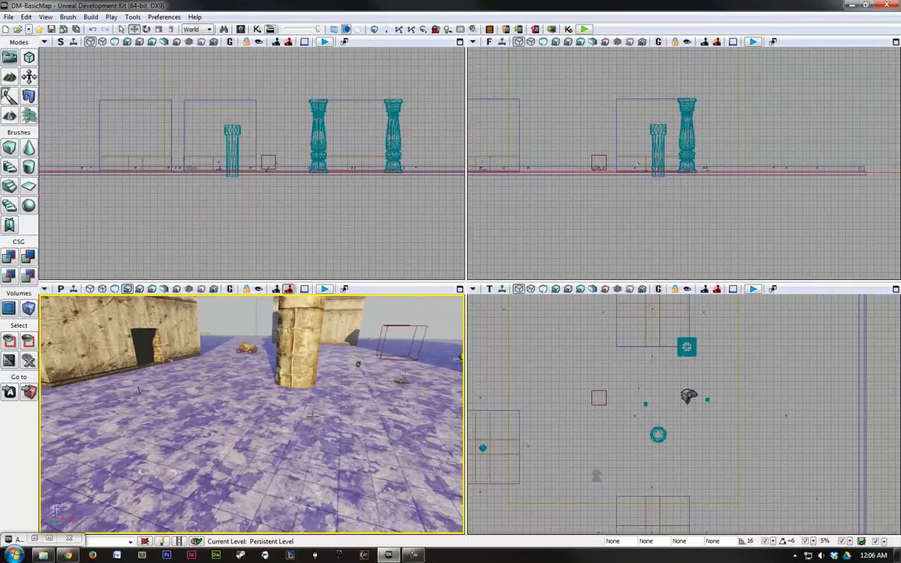
Step: Examine the Armor and Items pickup classes available among the actor classes
{"action": "right_click_drag", "start_coordinate": [311, 426], "coordinate": [375, 368]}
{"action": "left_click", "coordinate": [50, 540]}
{"action": "left_click", "coordinate": [48, 540]}
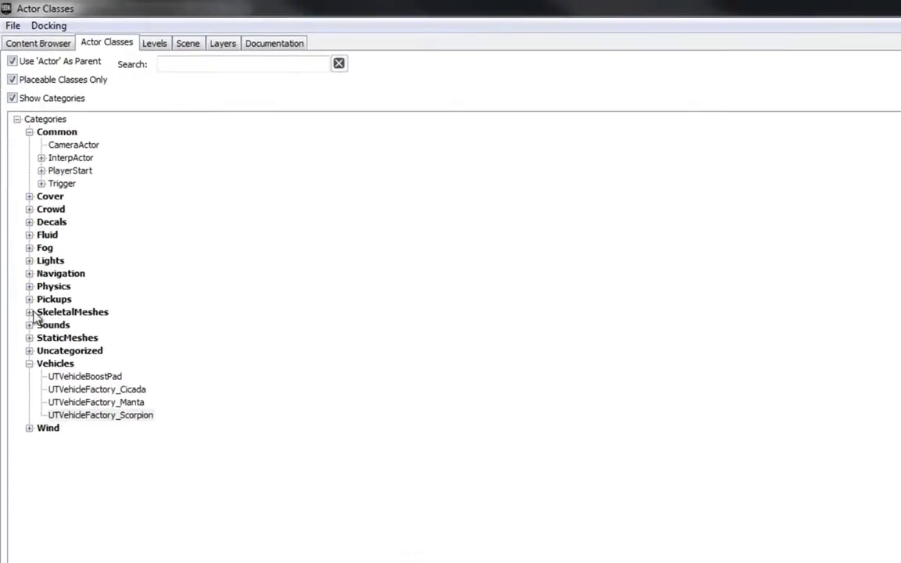
{"action": "left_click", "coordinate": [29, 299]}
{"action": "left_click", "coordinate": [63, 324]}
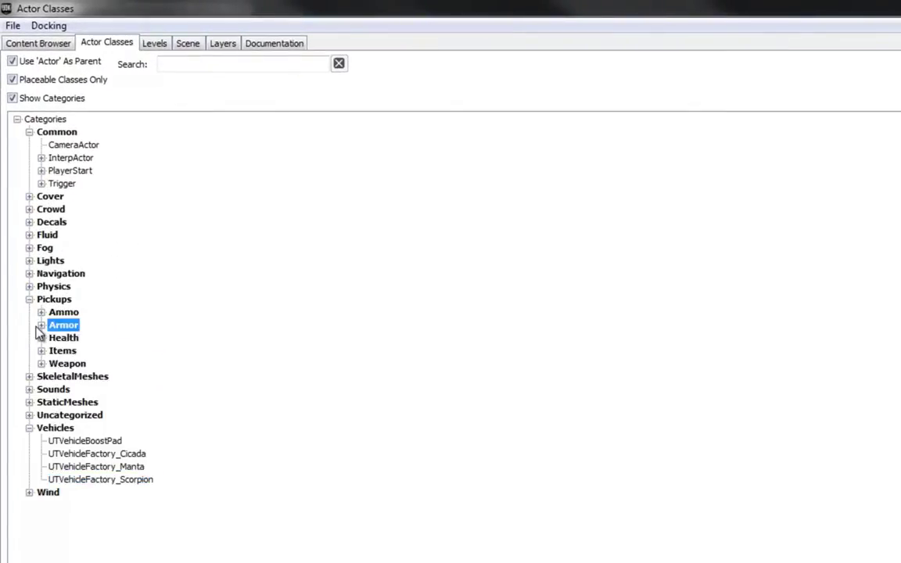
{"action": "left_click", "coordinate": [41, 325]}
{"action": "left_click", "coordinate": [41, 388]}
{"action": "left_click", "coordinate": [42, 389]}
{"action": "left_click", "coordinate": [41, 389]}
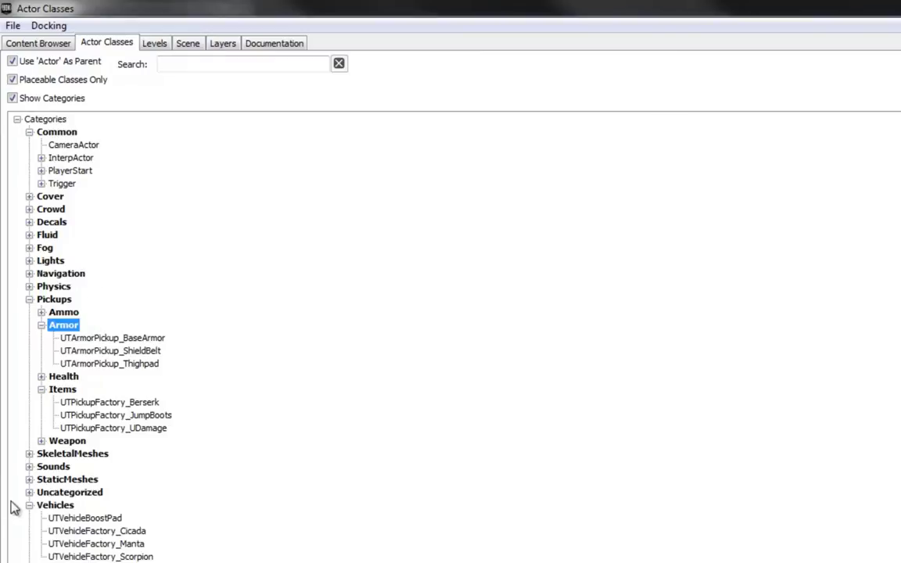
Step: Add a UTJumpPad to the floor in front of the building, beside its open doorway
{"action": "left_click", "coordinate": [30, 274]}
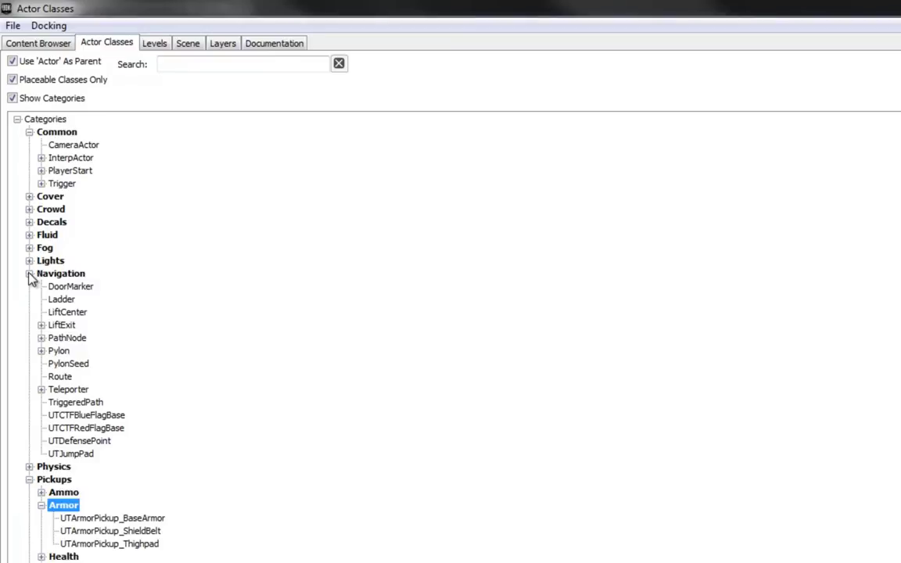
{"action": "left_click", "coordinate": [87, 455]}
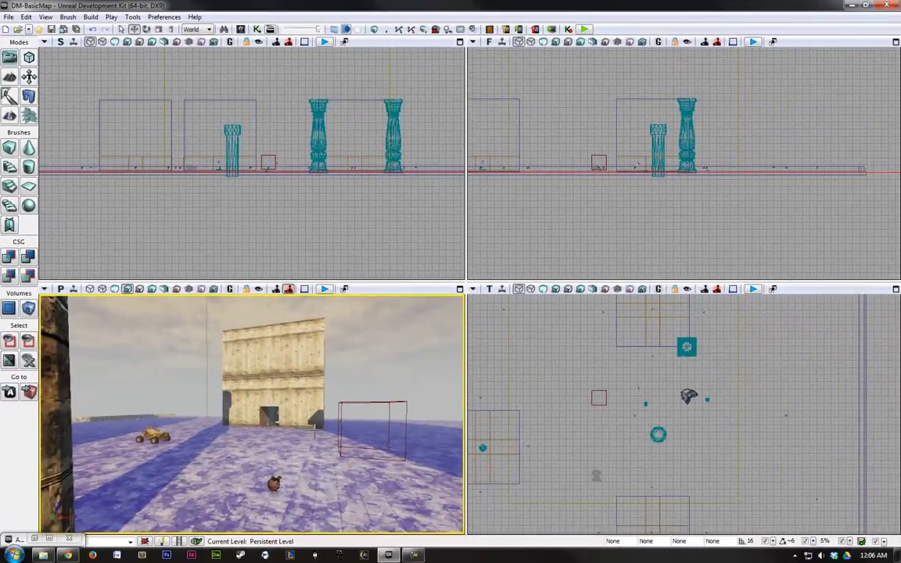
{"action": "right_click_drag", "start_coordinate": [314, 428], "coordinate": [337, 504]}
{"action": "key", "text": "w"}
{"action": "right_click", "coordinate": [309, 361]}
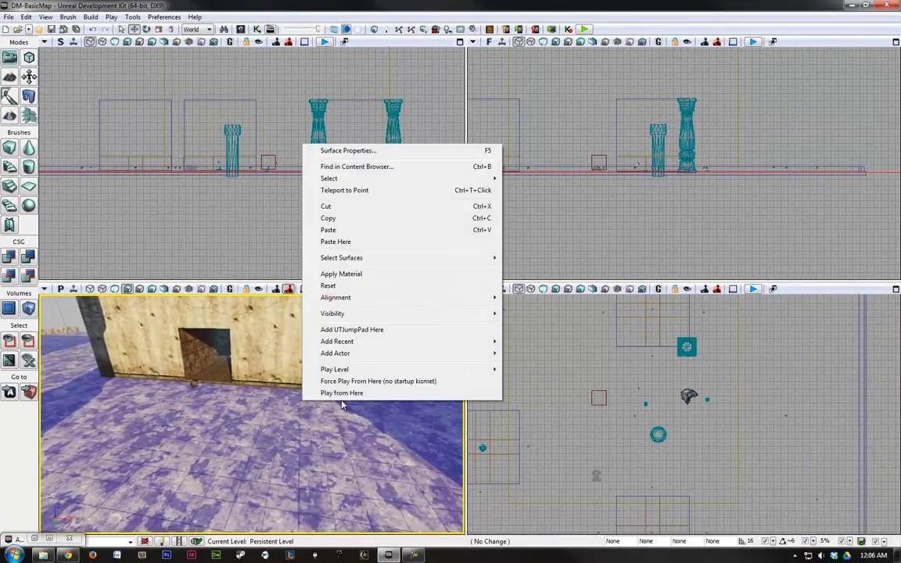
{"action": "left_click", "coordinate": [348, 328]}
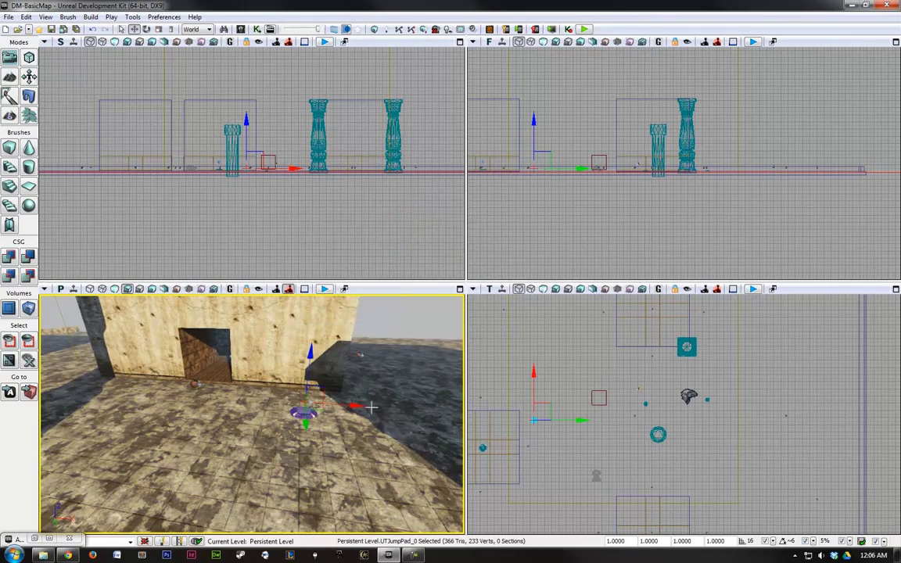
Step: Play the level from the floor near the jump pad, walk onto the pad to test it, and exit the preview
{"action": "right_click", "coordinate": [307, 463]}
{"action": "left_click", "coordinate": [349, 451]}
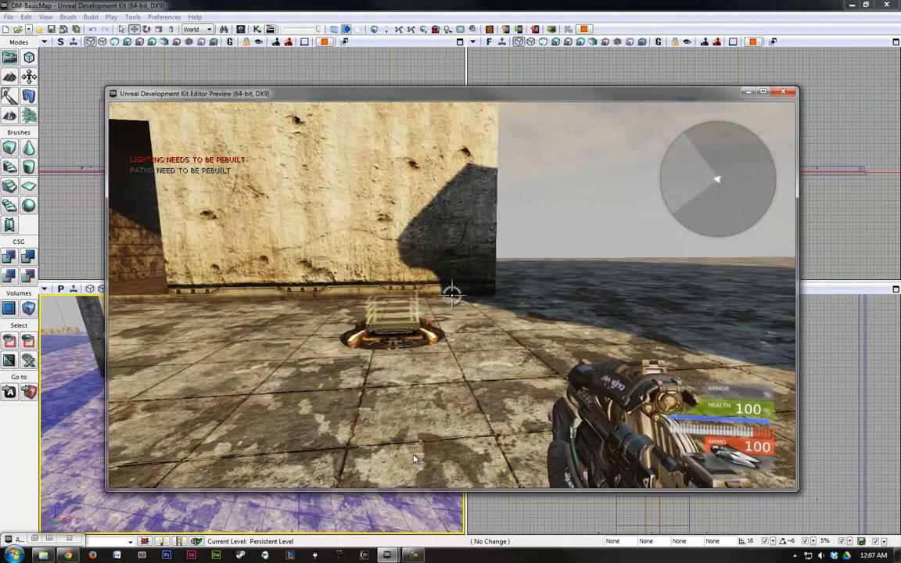
{"action": "key", "text": "w"}
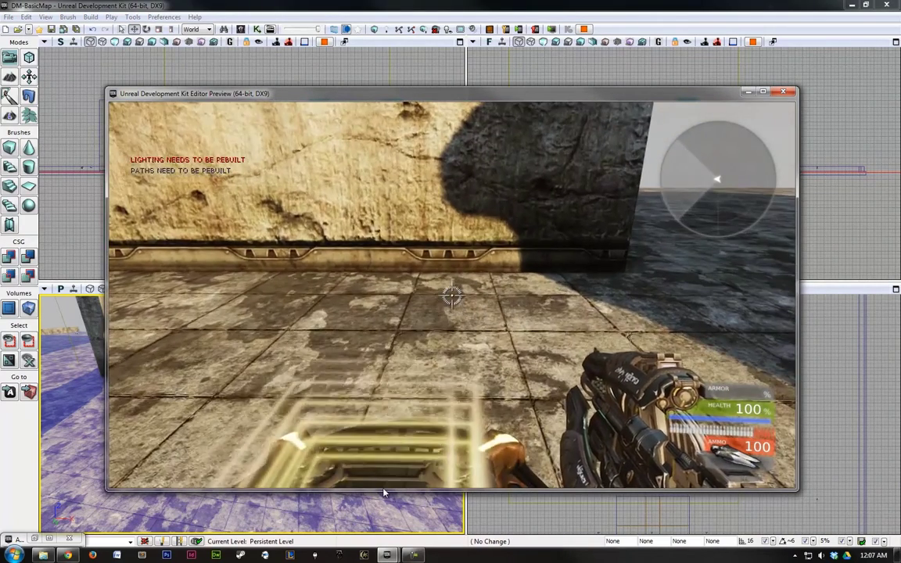
{"action": "key", "text": "s"}
{"action": "key", "text": "w"}
{"action": "key", "text": "w"}
{"action": "key", "text": "s"}
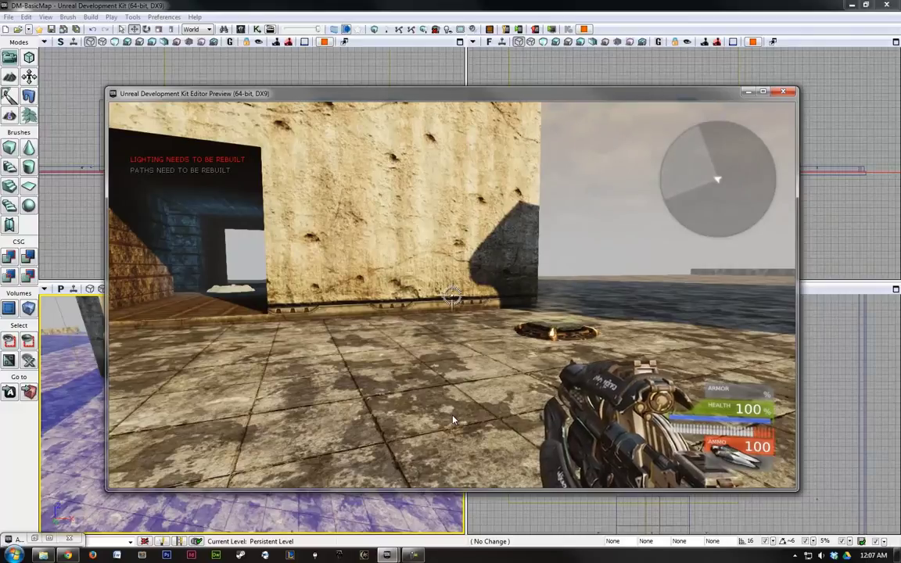
{"action": "key", "text": "Escape"}
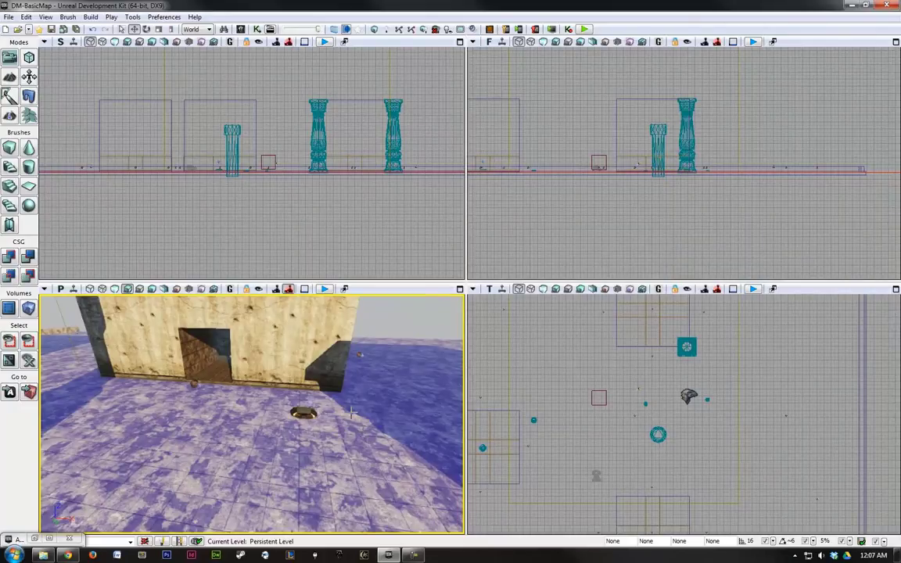
Step: Add a PathNode on the roof of the building behind the jump pad
{"action": "right_click_drag", "start_coordinate": [346, 454], "coordinate": [286, 433]}
{"action": "right_click", "coordinate": [251, 412]}
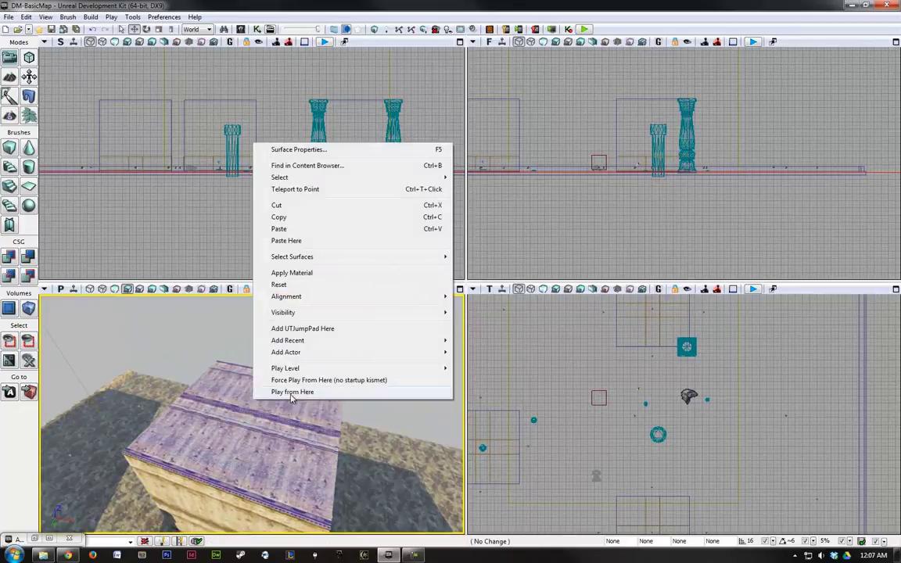
{"action": "mouse_move", "coordinate": [309, 354]}
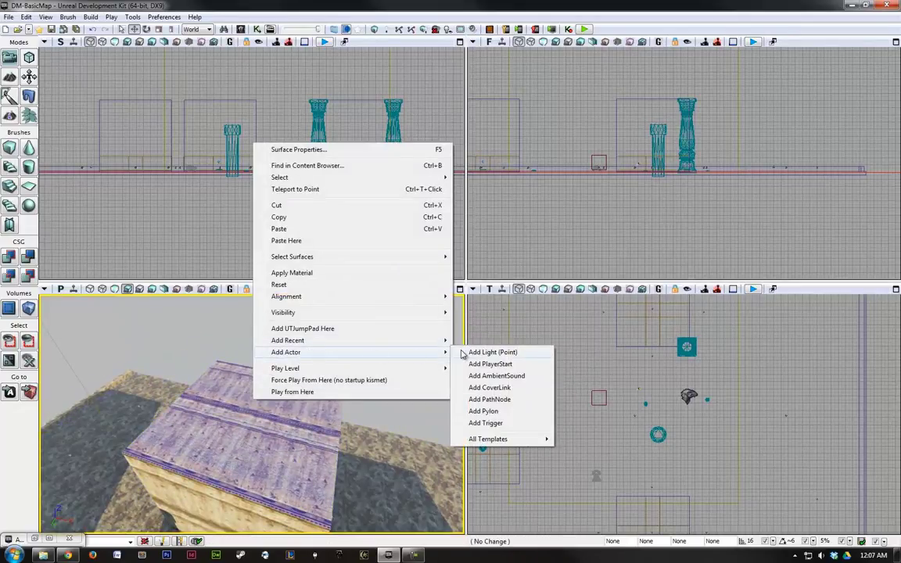
{"action": "left_click", "coordinate": [504, 401]}
{"action": "right_click_drag", "start_coordinate": [366, 379], "coordinate": [233, 357]}
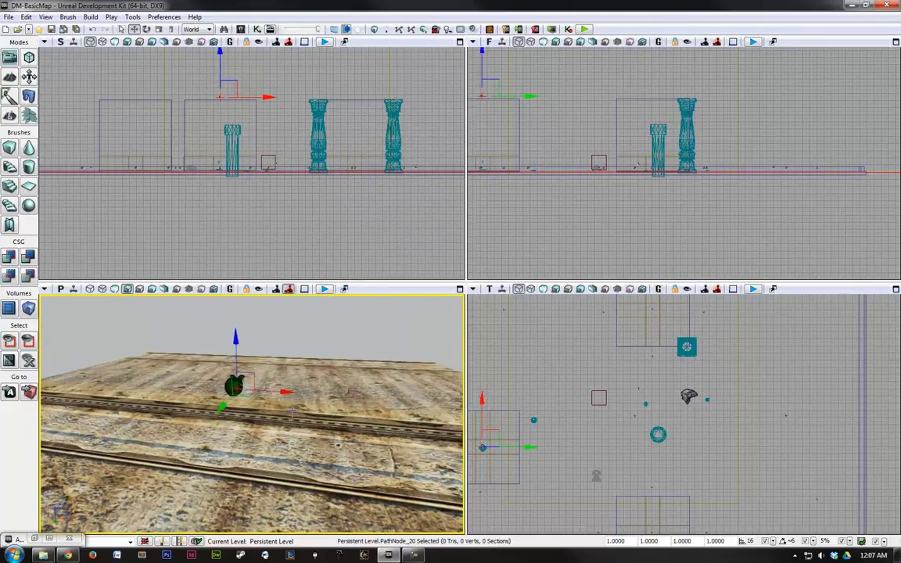
{"action": "left_click_drag", "start_coordinate": [253, 337], "coordinate": [253, 328]}
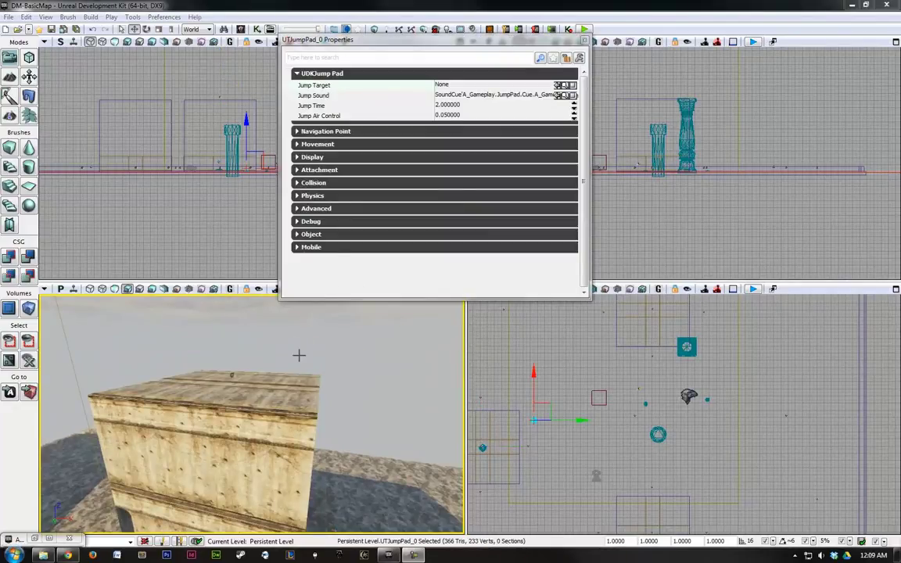
Step: Set the jump pad's Jump Target to PathNode_20, the path node on the building's roof, and save the current level
{"action": "left_click", "coordinate": [231, 375]}
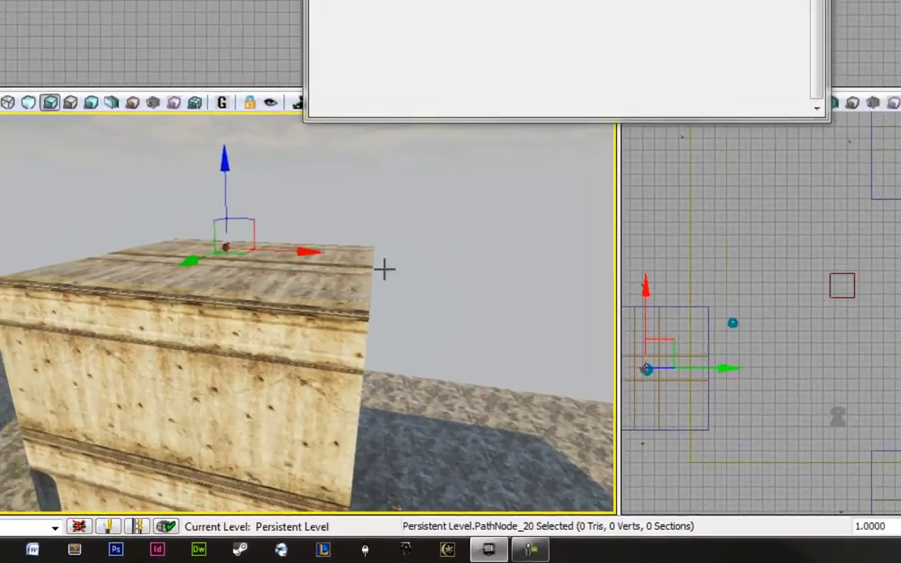
{"action": "right_click_drag", "start_coordinate": [384, 269], "coordinate": [414, 422]}
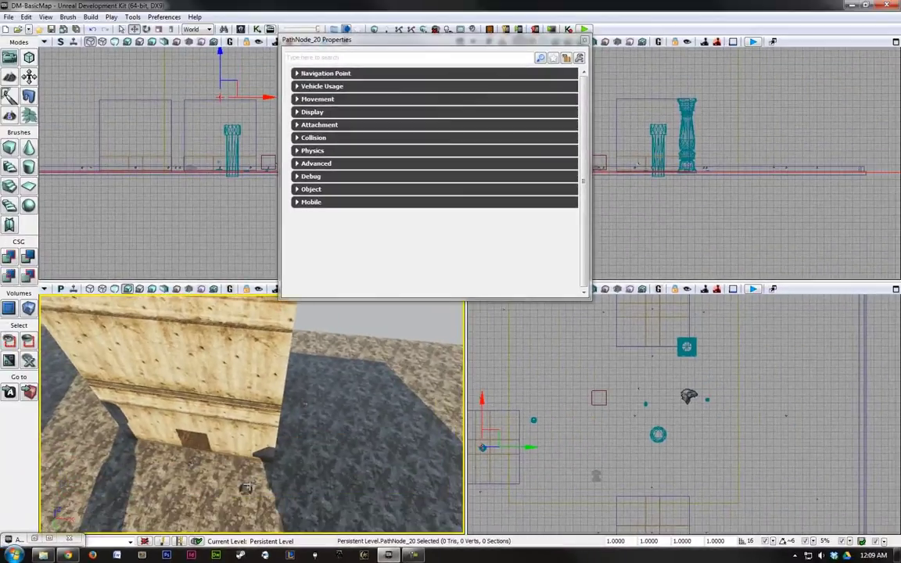
{"action": "left_click", "coordinate": [246, 486]}
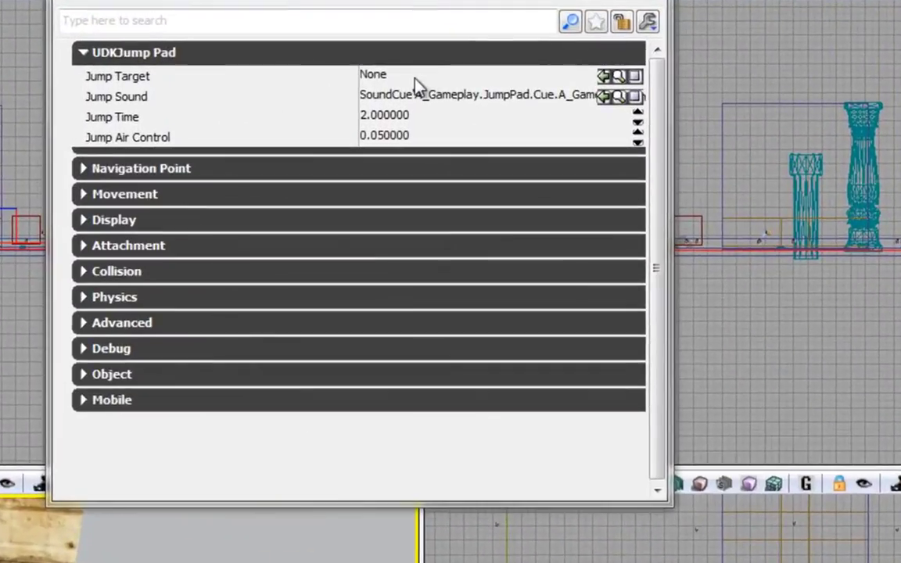
{"action": "left_click", "coordinate": [458, 86]}
{"action": "type", "text": "PathNod"}
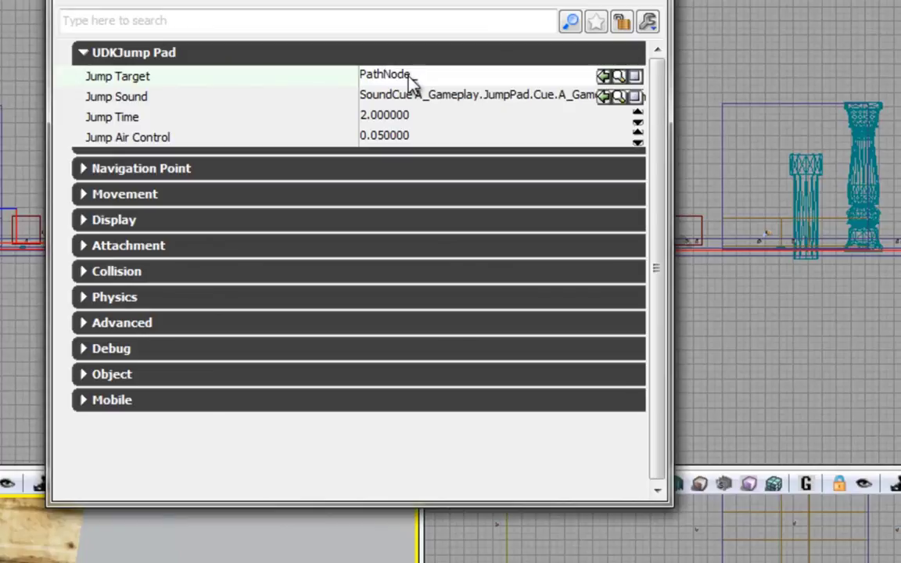
{"action": "type", "text": "e_20"}
{"action": "key", "text": "Return"}
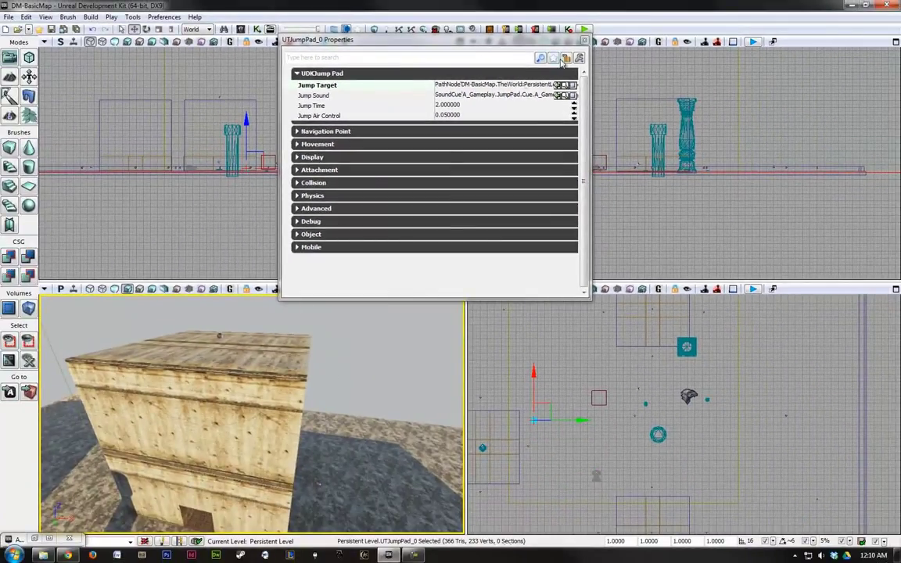
{"action": "left_click", "coordinate": [584, 39]}
{"action": "left_click", "coordinate": [7, 17]}
{"action": "left_click", "coordinate": [43, 59]}
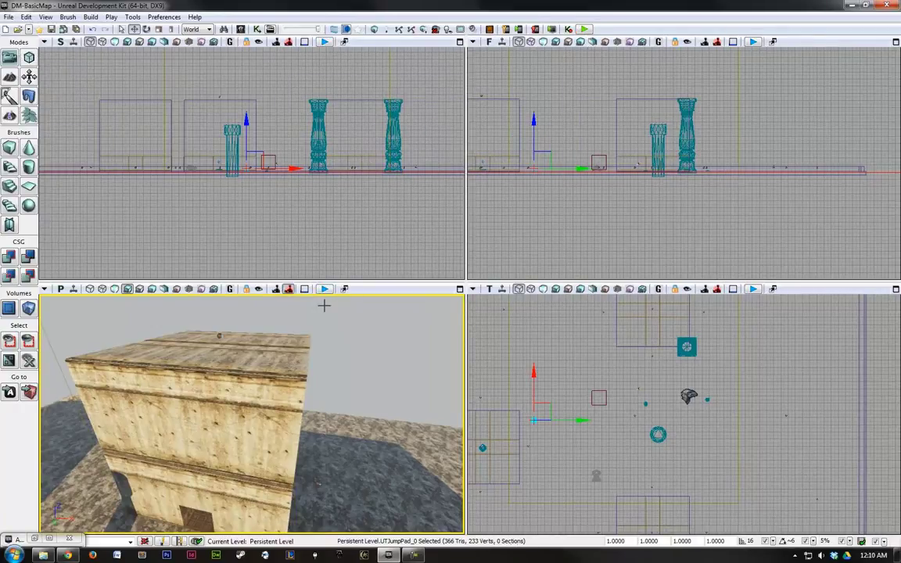
Step: Play the level from the floor near the jump pad and ride the pad up onto the building's roof
{"action": "right_click", "coordinate": [356, 480]}
{"action": "left_click", "coordinate": [375, 476]}
{"action": "key", "text": "w"}
{"action": "key", "text": "w"}
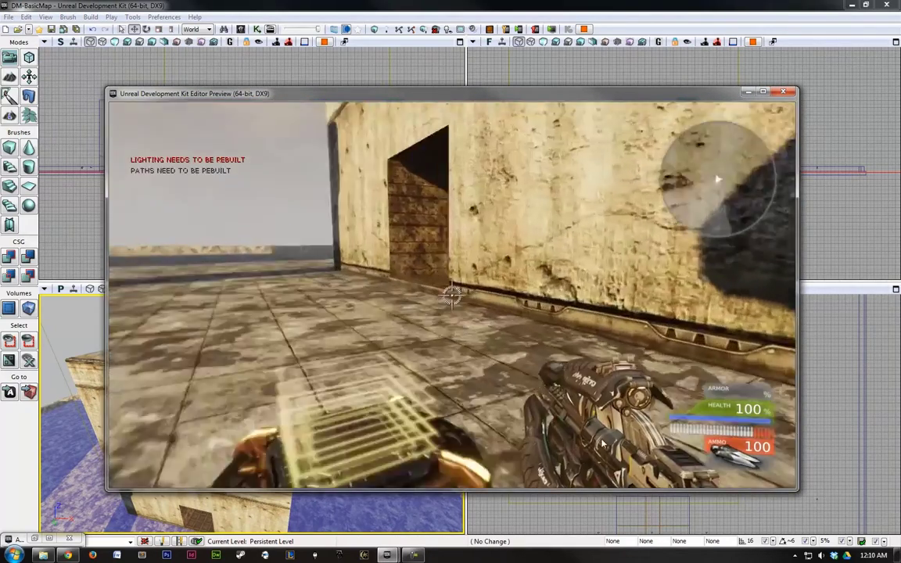
{"action": "key", "text": "w"}
{"action": "key", "text": "space"}
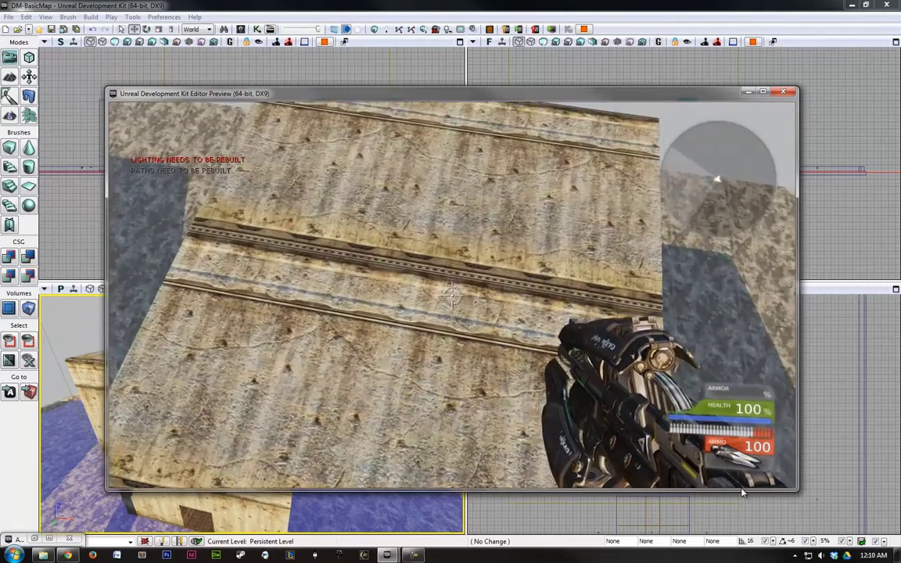
{"action": "key", "text": "w"}
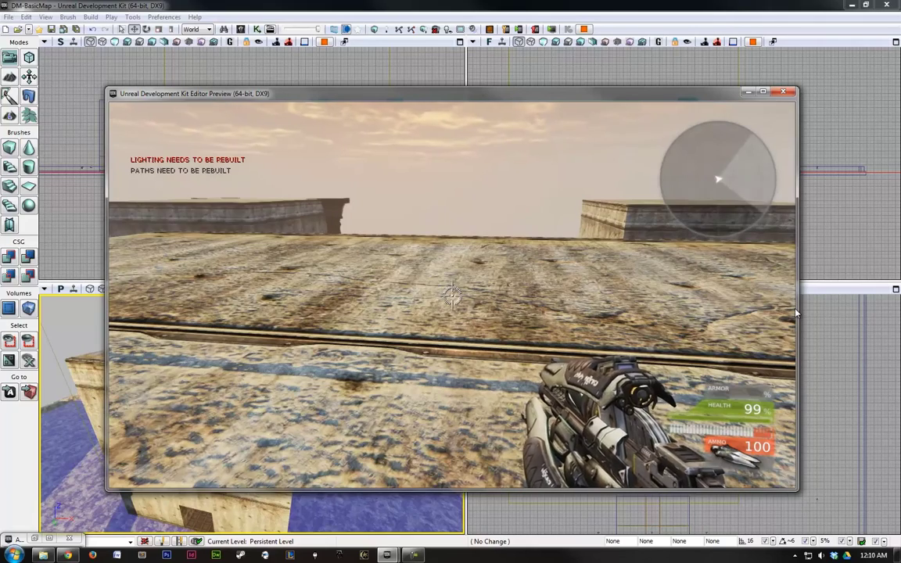
Step: Cross the roof and drop to the ground, test-fire the weapon, walk toward the column, and exit the preview
{"action": "key", "text": "w"}
{"action": "key", "text": "w"}
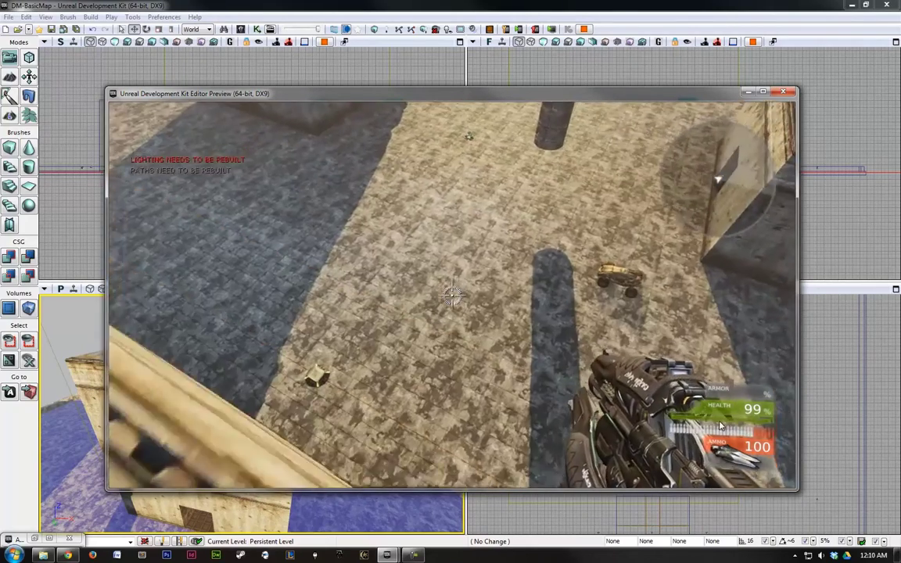
{"action": "key", "text": "w"}
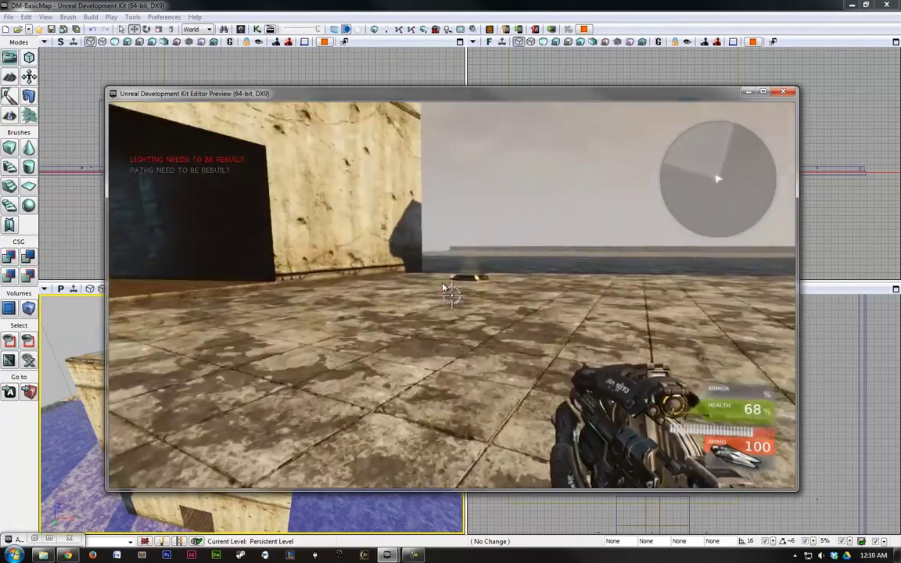
{"action": "left_click", "coordinate": [447, 277]}
{"action": "left_click", "coordinate": [448, 277]}
{"action": "key", "text": "w"}
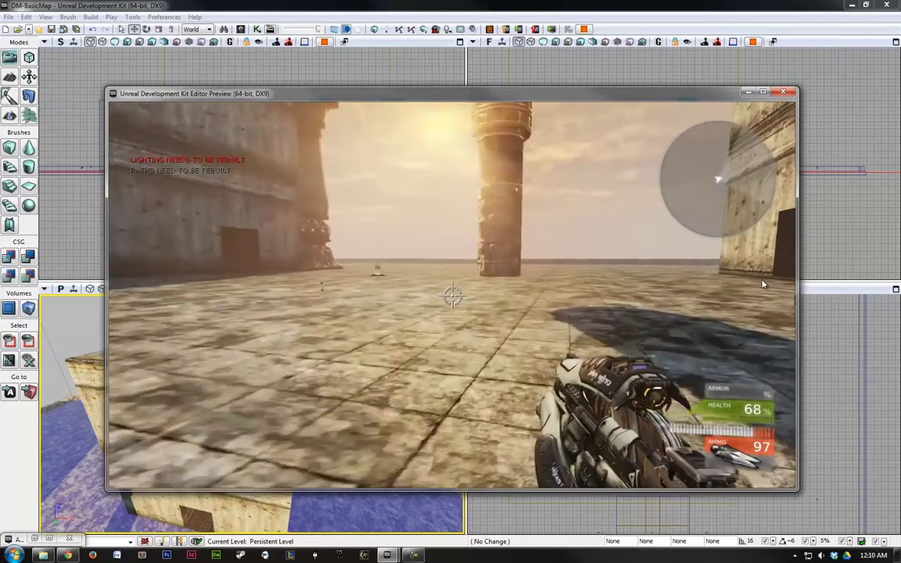
{"action": "key", "text": "w"}
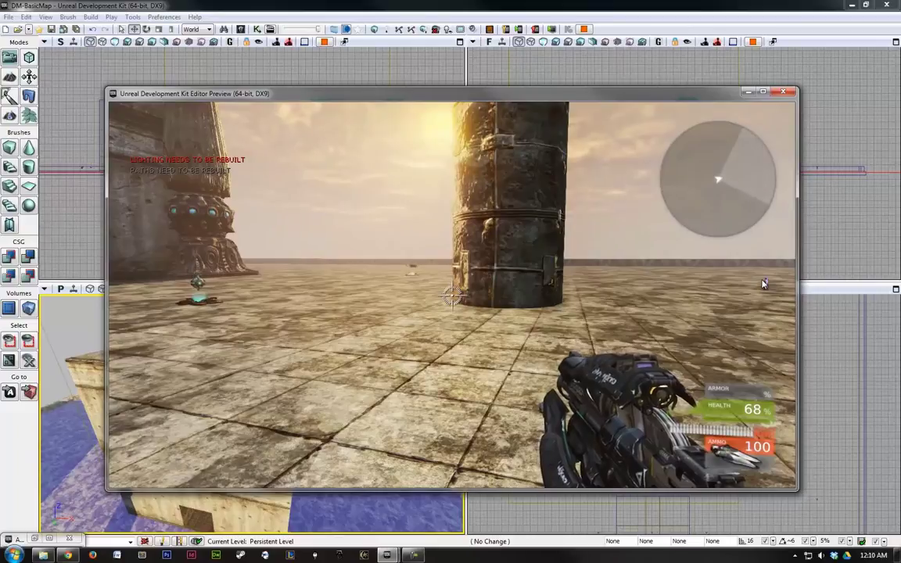
{"action": "key", "text": "Escape"}
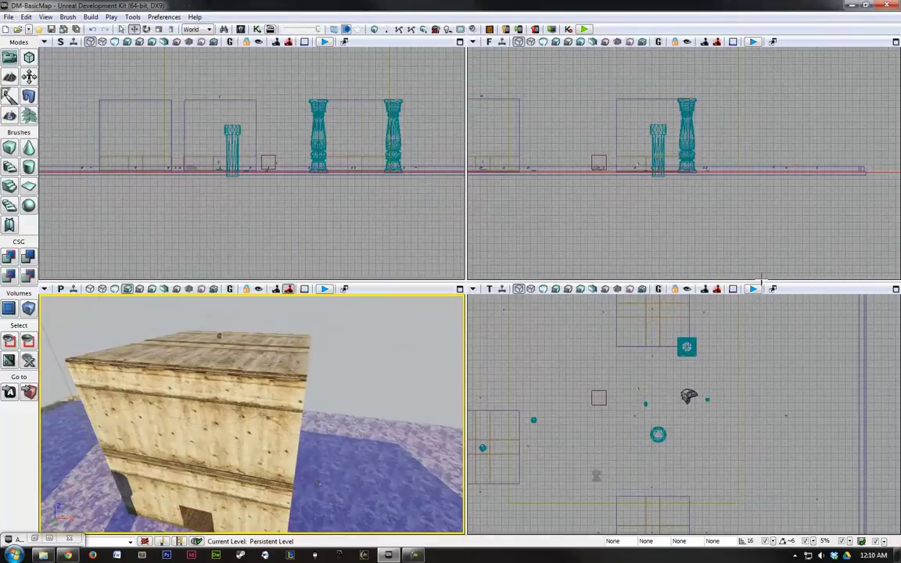
Step: Save the current level again before cooking the map
{"action": "right_click_drag", "start_coordinate": [293, 353], "coordinate": [272, 411]}
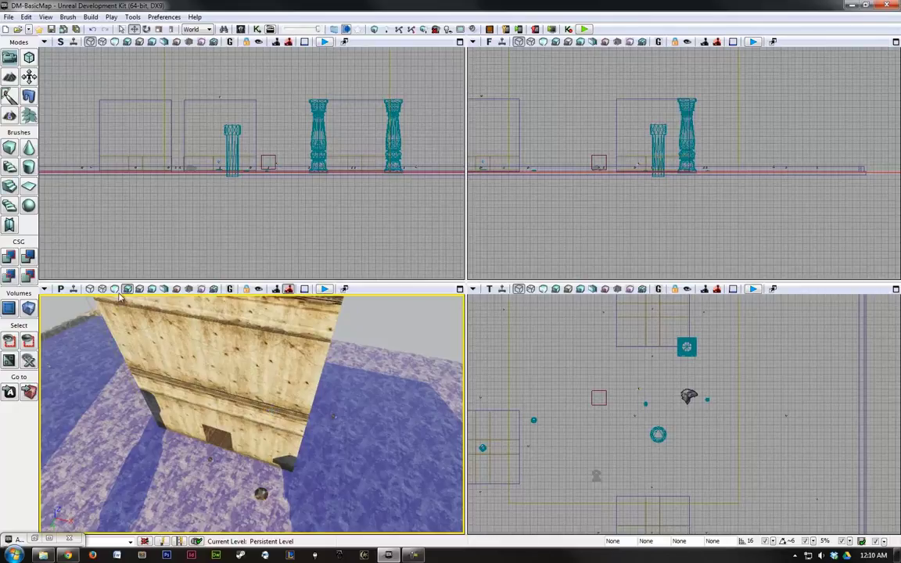
{"action": "left_click", "coordinate": [8, 15]}
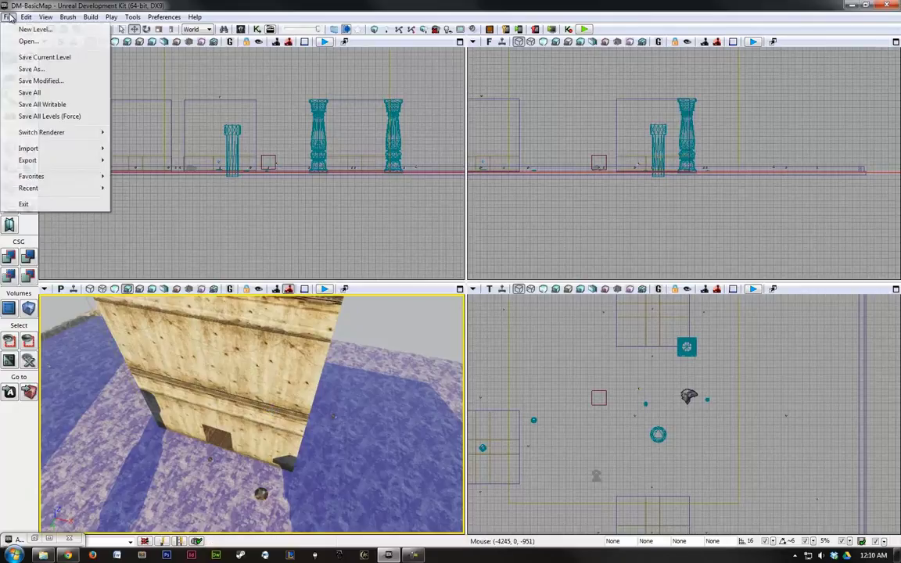
{"action": "left_click", "coordinate": [50, 61]}
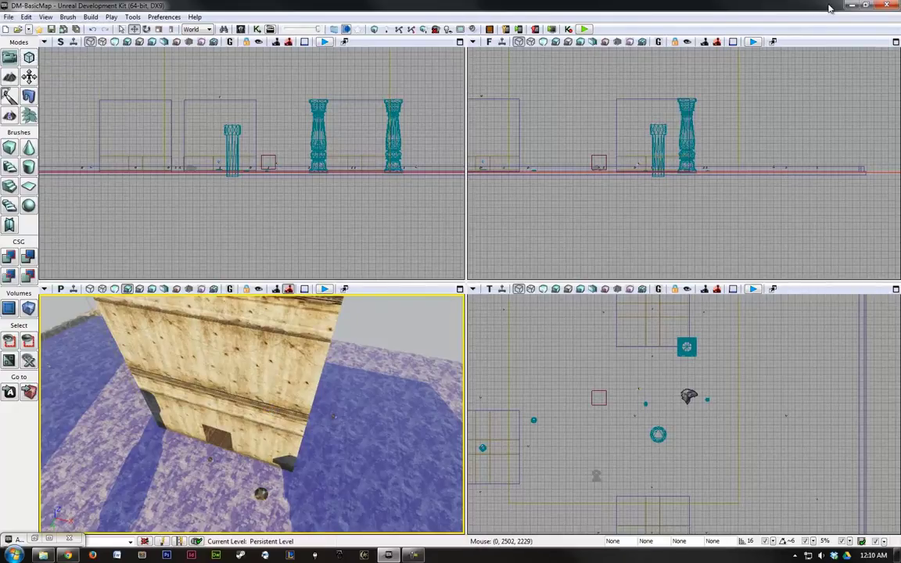
Step: Switch to the UDK-2013-07 Binaries folder in Windows Explorer and launch UnrealFrontend.exe
{"action": "left_click", "coordinate": [852, 6]}
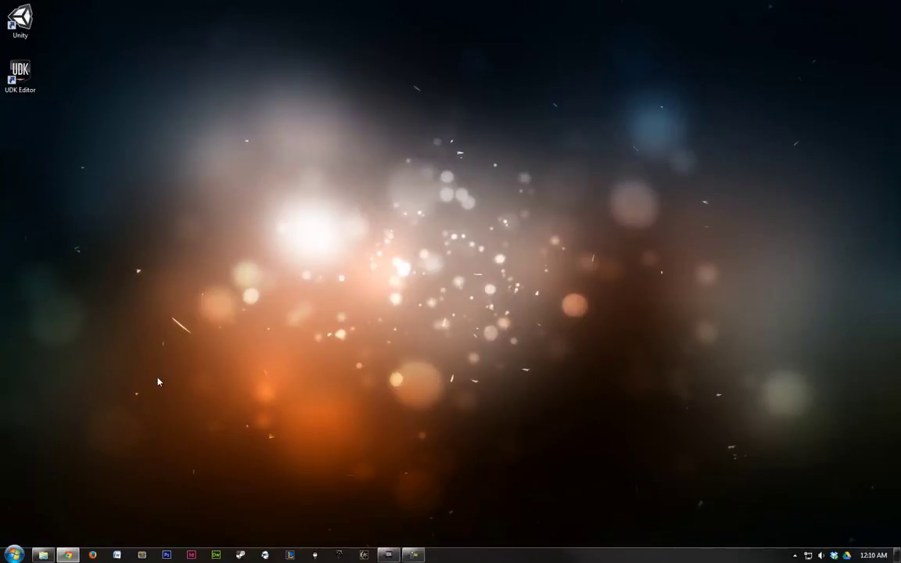
{"action": "left_click", "coordinate": [43, 554]}
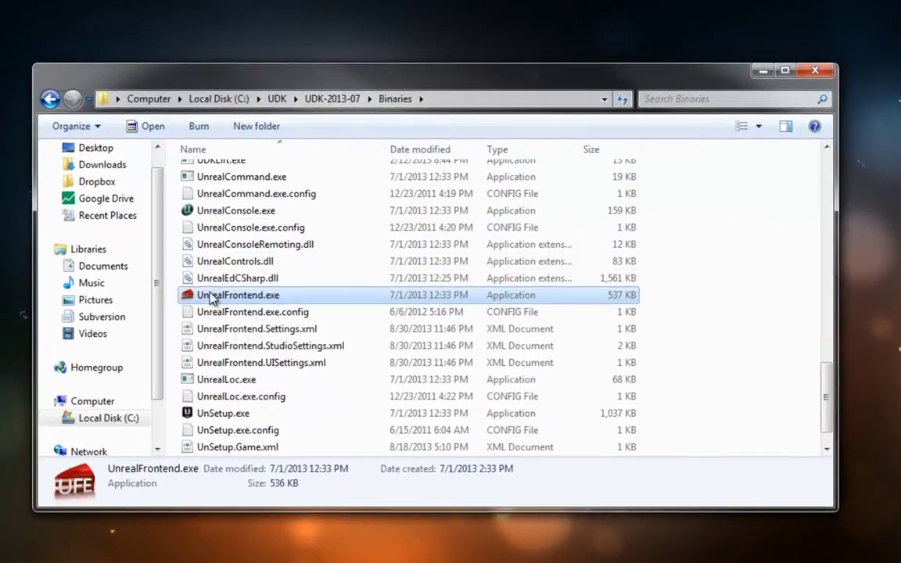
{"action": "double_click", "coordinate": [219, 296]}
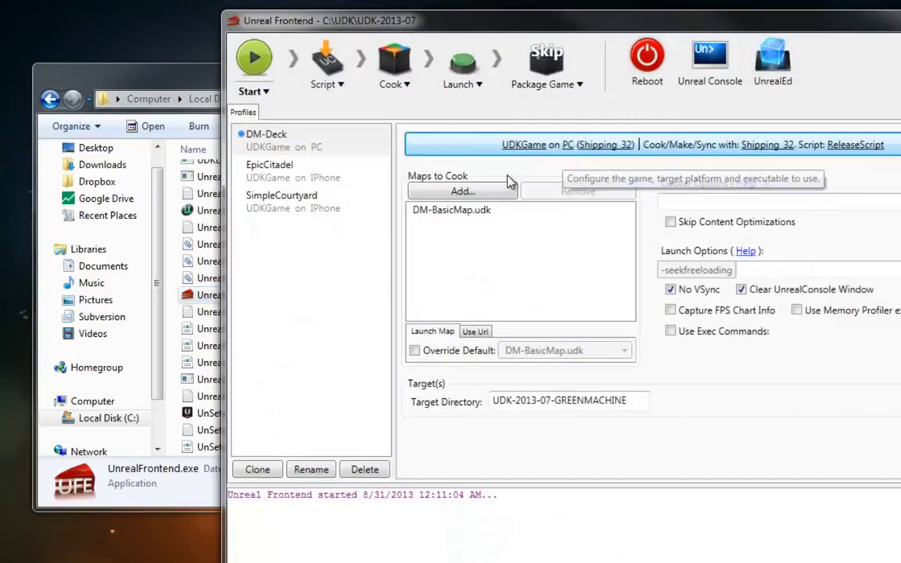
Step: Cook the packages for DM-BasicMap.udk, then close Unreal Frontend and minimize the Binaries folder
{"action": "left_click", "coordinate": [466, 209]}
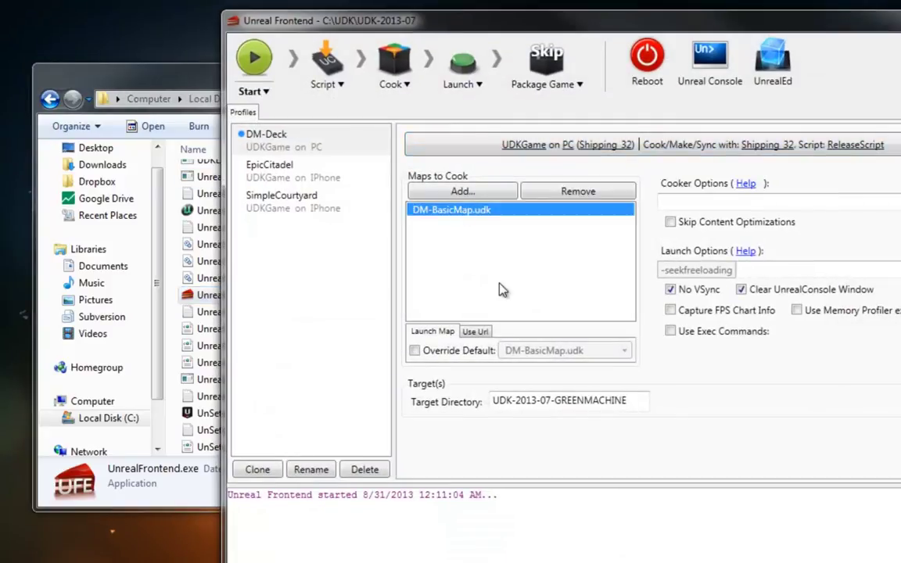
{"action": "left_click", "coordinate": [408, 81]}
{"action": "left_click", "coordinate": [378, 97]}
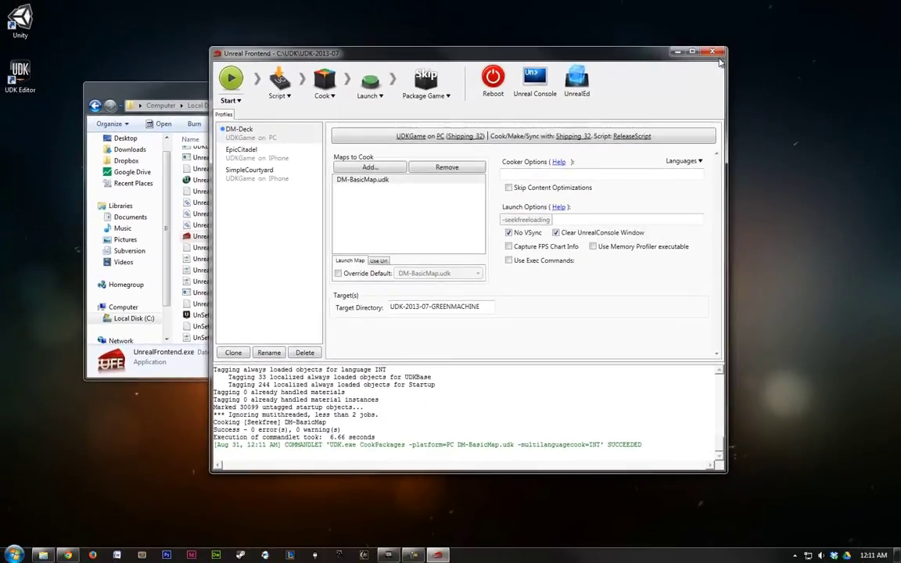
{"action": "left_click", "coordinate": [712, 53]}
{"action": "left_click", "coordinate": [577, 86]}
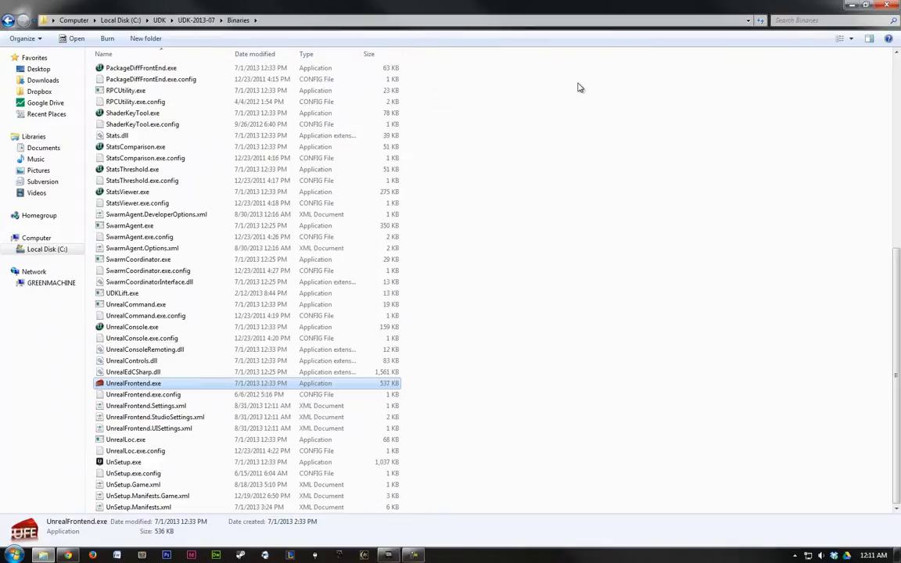
{"action": "left_click", "coordinate": [851, 5]}
Step: Find the UDK game with a Windows program search for "udk" and launch it
{"action": "left_click", "coordinate": [15, 555]}
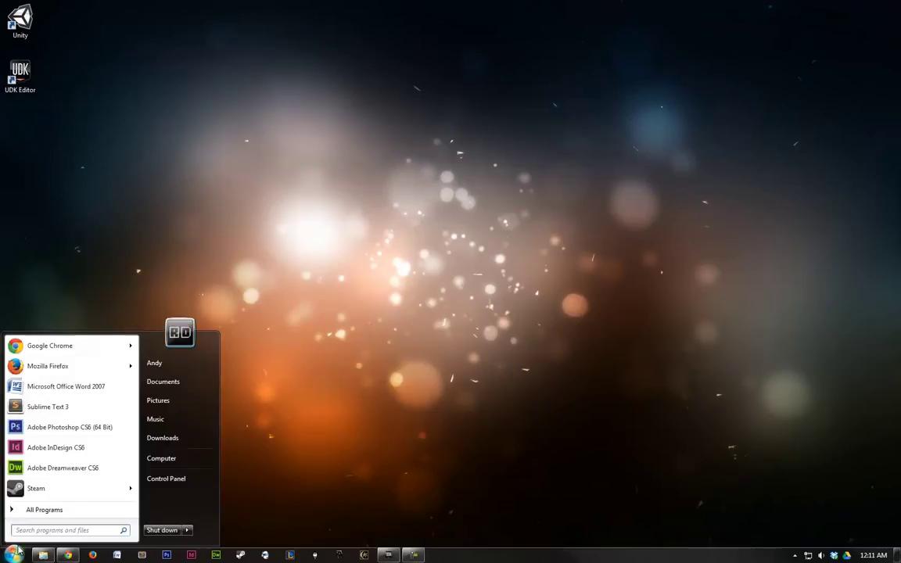
{"action": "type", "text": "udk"}
{"action": "key", "text": "Down"}
{"action": "key", "text": "Return"}
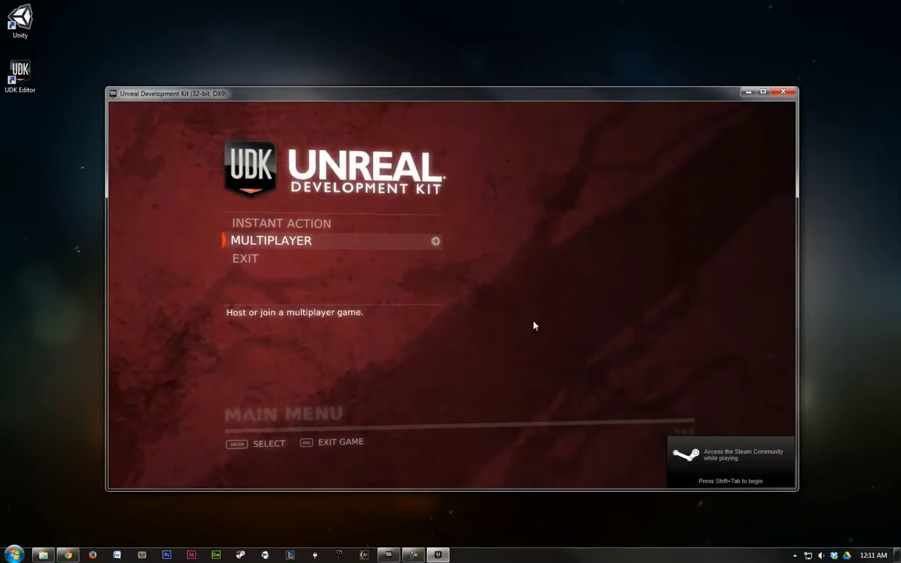
Step: Set up an Instant Action match on the BasicMap map
{"action": "left_click", "coordinate": [291, 224]}
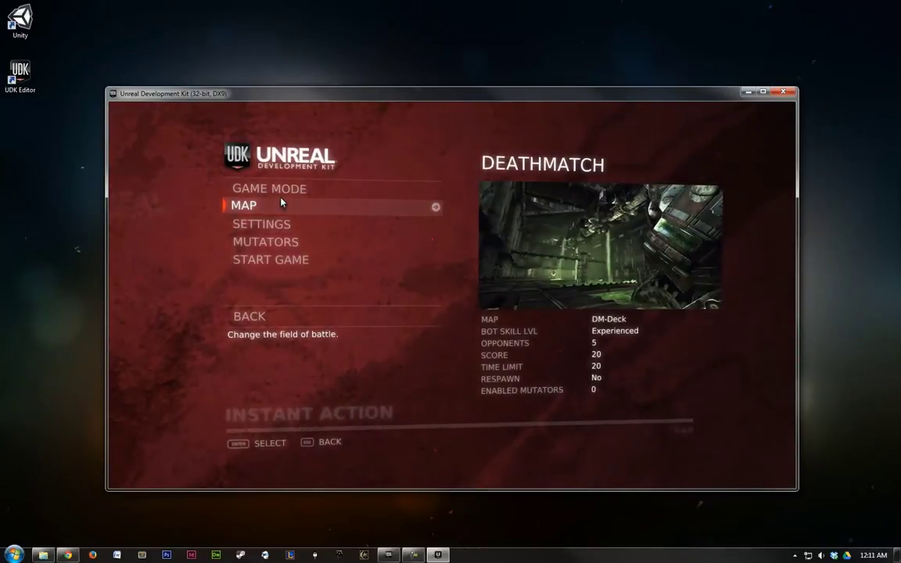
{"action": "left_click", "coordinate": [281, 205]}
{"action": "scroll", "coordinate": [290, 245], "scroll_direction": "down", "scroll_amount": 2}
{"action": "scroll", "coordinate": [290, 245], "scroll_direction": "down", "scroll_amount": 2}
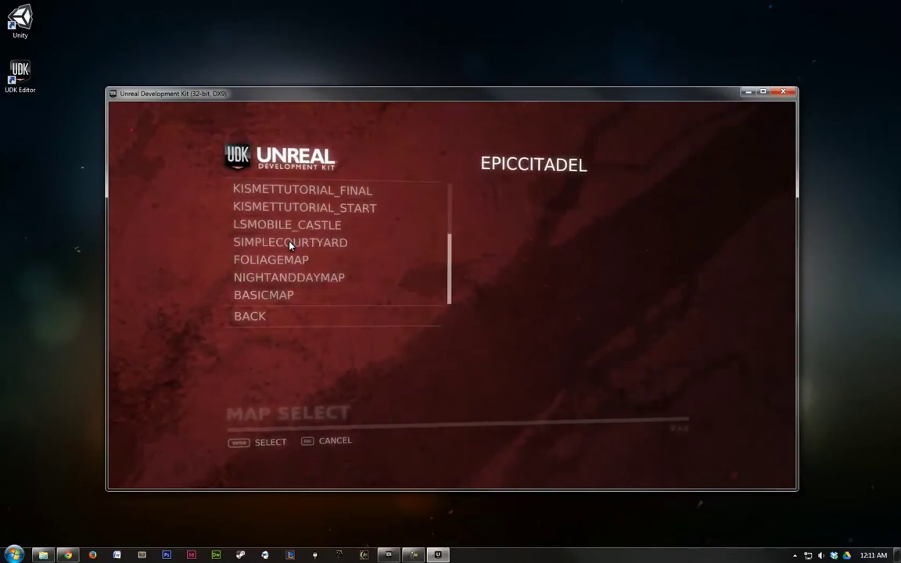
{"action": "left_click", "coordinate": [274, 294]}
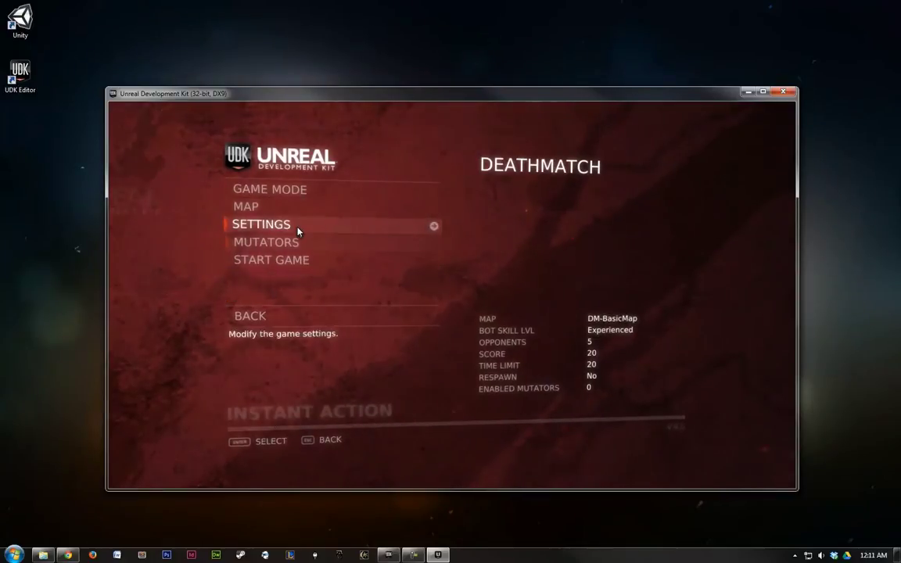
Step: Set the match's number of opponents to 3 and return to the Instant Action setup
{"action": "left_click", "coordinate": [297, 228]}
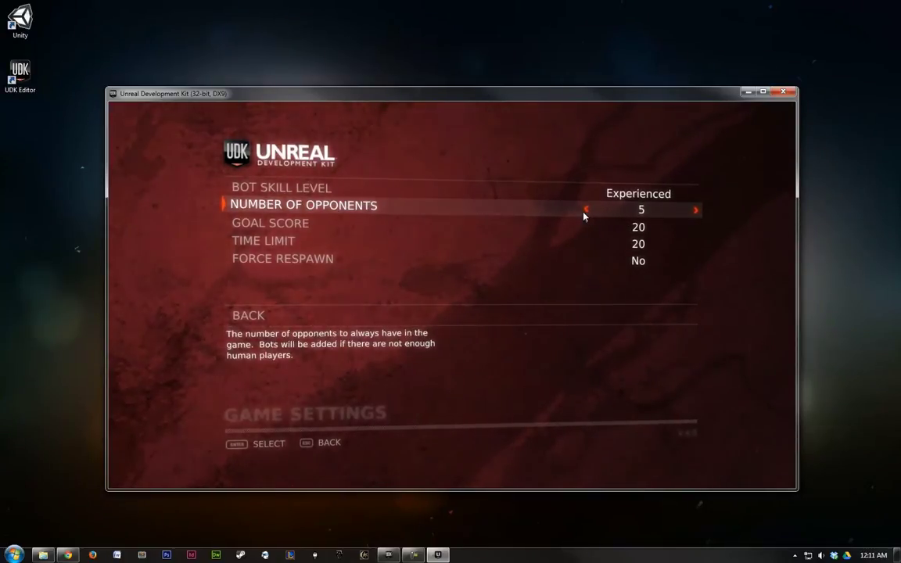
{"action": "left_click", "coordinate": [585, 211]}
{"action": "left_click", "coordinate": [584, 211]}
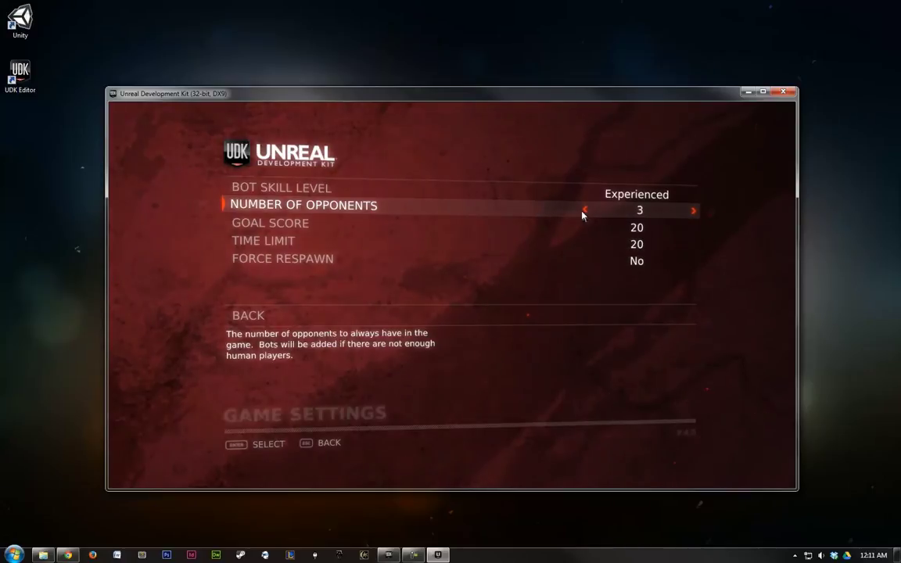
{"action": "left_click", "coordinate": [247, 322]}
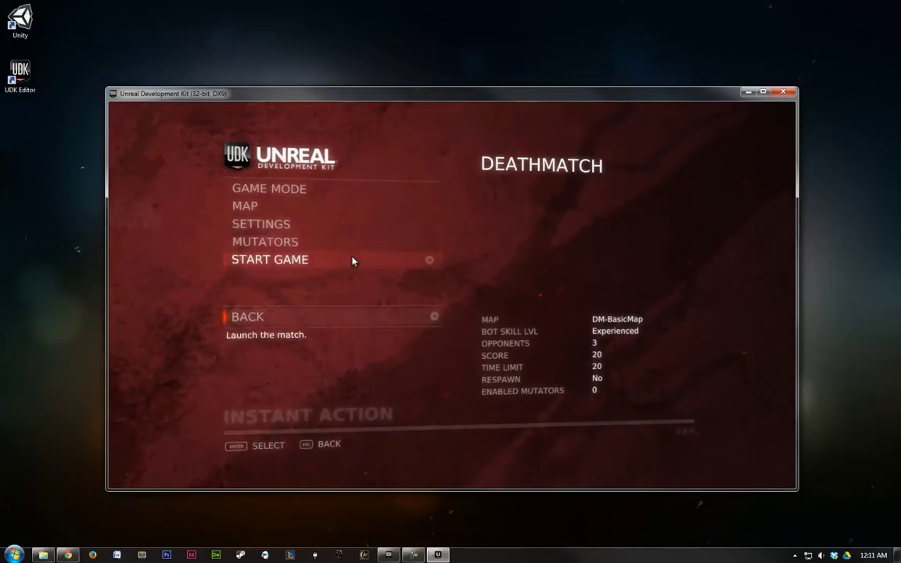
Step: Start the DM-BasicMap match and walk across the level's open floor towards the buildings
{"action": "left_click", "coordinate": [280, 261]}
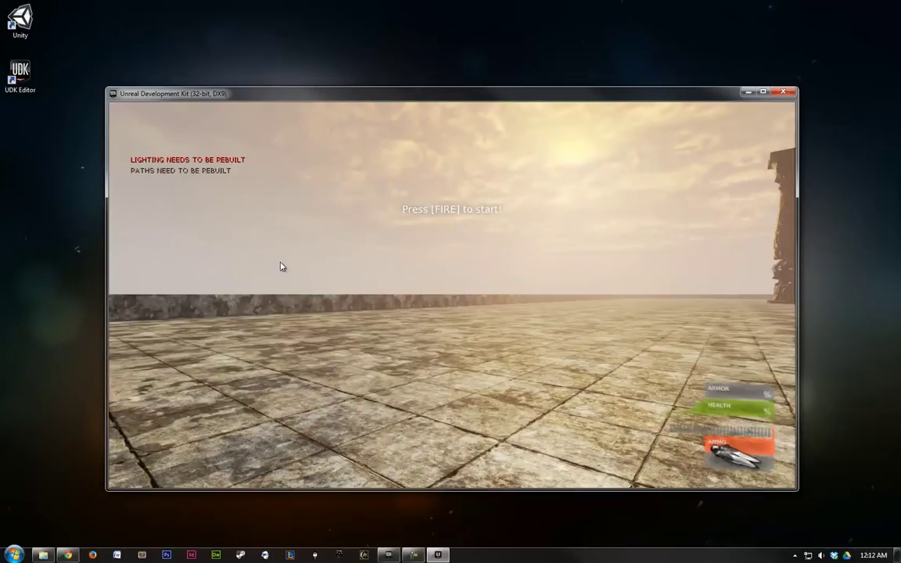
{"action": "left_click", "coordinate": [282, 267]}
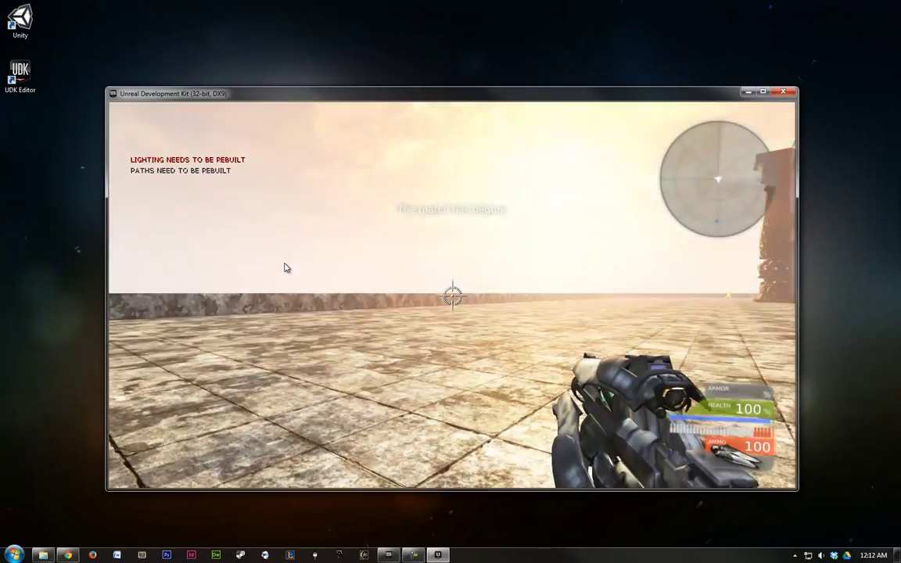
{"action": "key", "text": "w"}
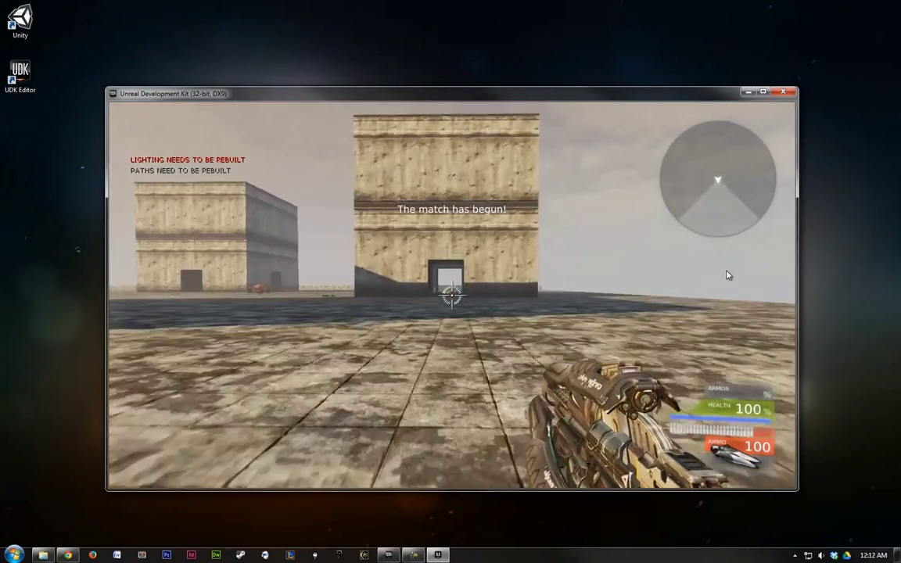
{"action": "key", "text": "w"}
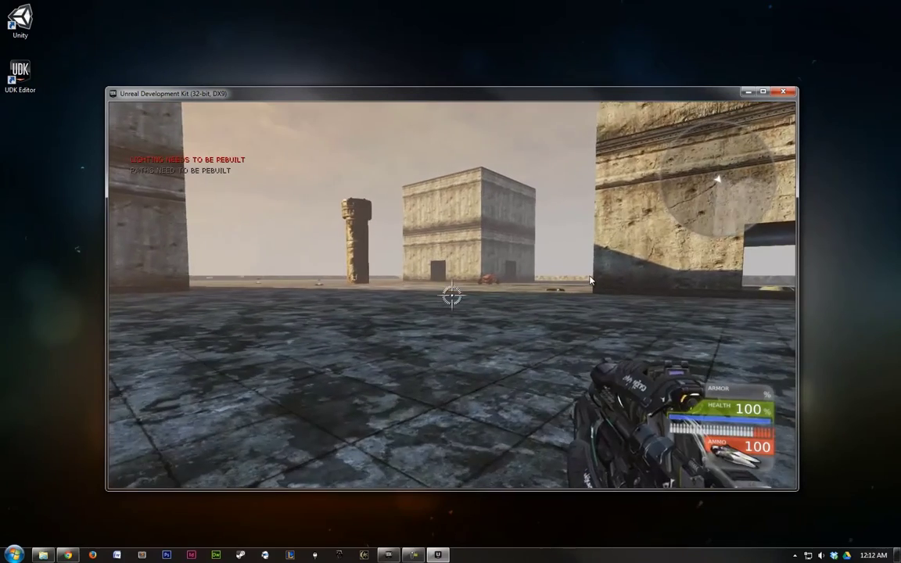
{"action": "key", "text": "w"}
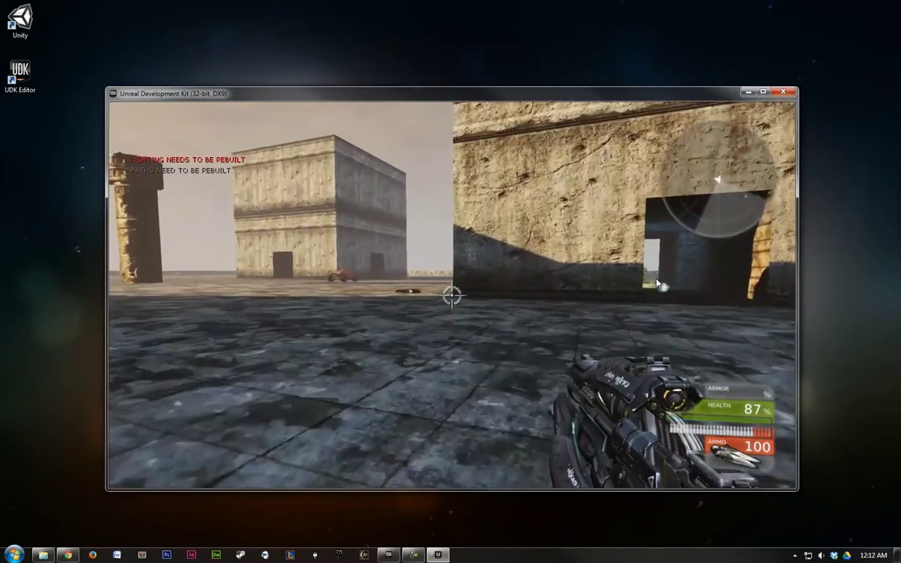
{"action": "key", "text": "d"}
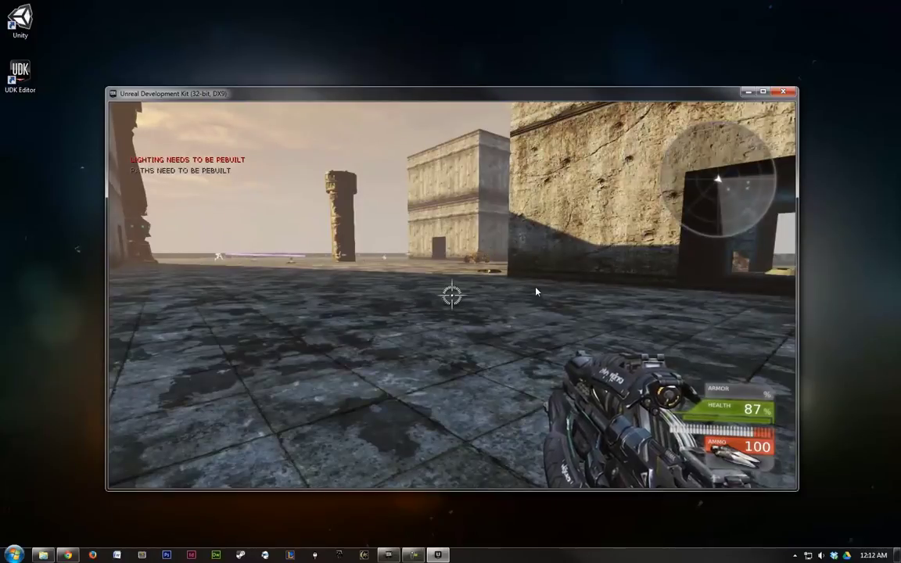
Step: Walk into the dark building with the yellow pickup base and fire at the bot near its far doorway
{"action": "mouse_move", "coordinate": [519, 287]}
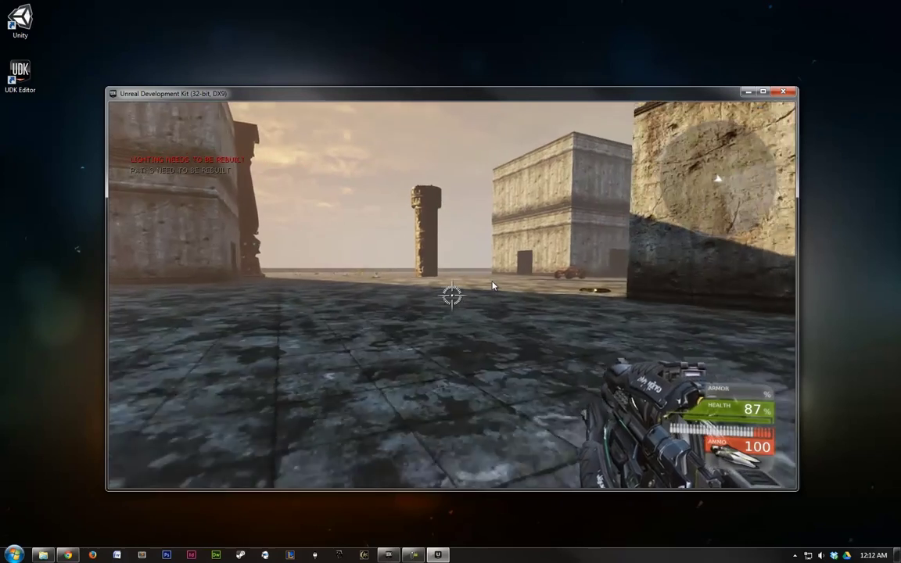
{"action": "mouse_move", "coordinate": [690, 256]}
{"action": "key", "text": "w"}
{"action": "key", "text": "w"}
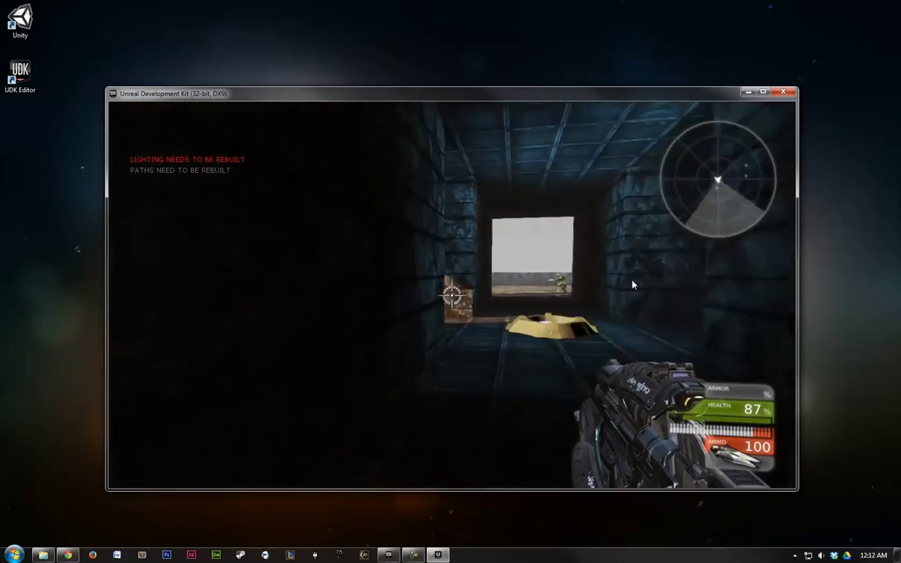
{"action": "left_click", "coordinate": [688, 278]}
{"action": "left_click", "coordinate": [699, 281]}
{"action": "key", "text": "w"}
{"action": "left_click", "coordinate": [699, 281]}
{"action": "left_click", "coordinate": [778, 297]}
{"action": "left_click", "coordinate": [547, 310]}
{"action": "key", "text": "w"}
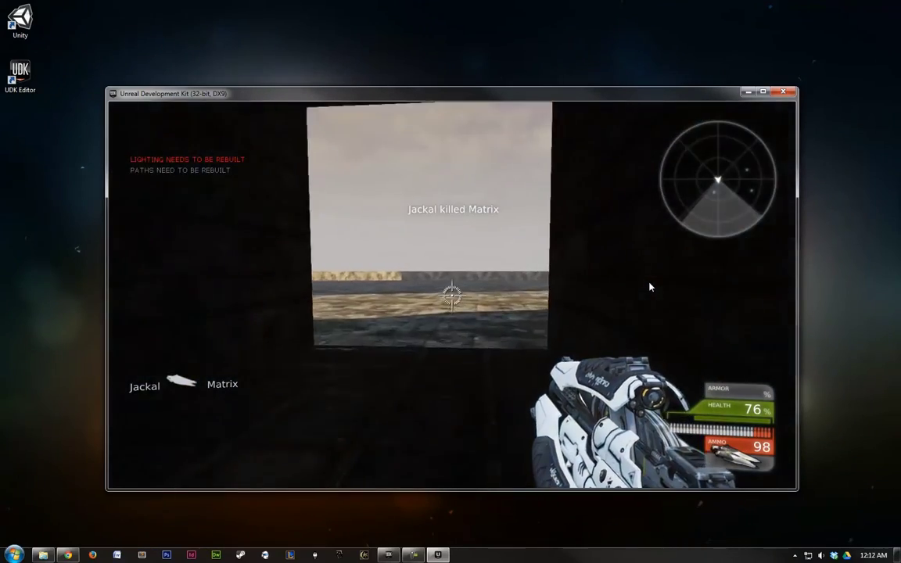
Step: Leave the building and look around outside to check the bots' movement and the vehicle
{"action": "key", "text": "w"}
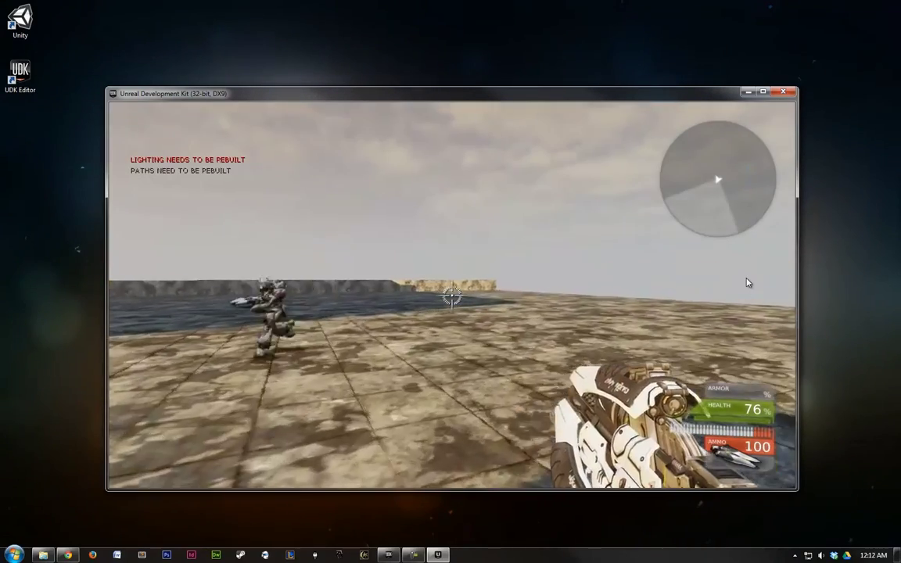
{"action": "key", "text": "w"}
{"action": "key", "text": "d"}
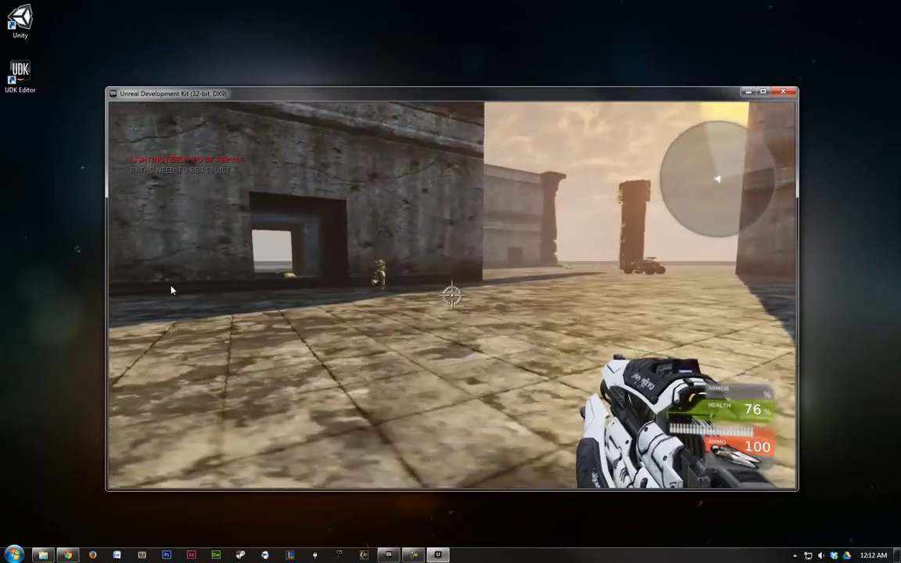
{"action": "key", "text": "d"}
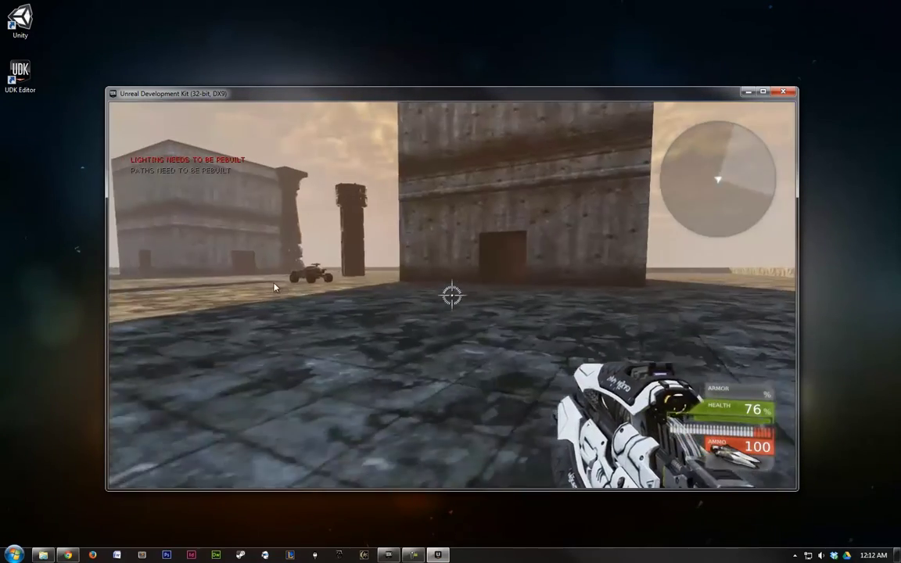
Step: Exit the match to the main menu and quit the UDK game
{"action": "key", "text": "Escape"}
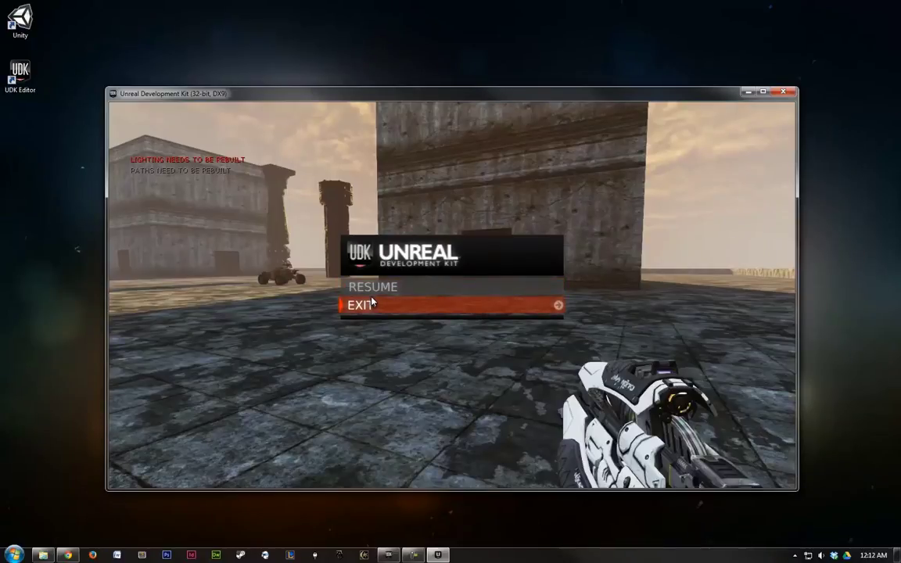
{"action": "left_click", "coordinate": [372, 303]}
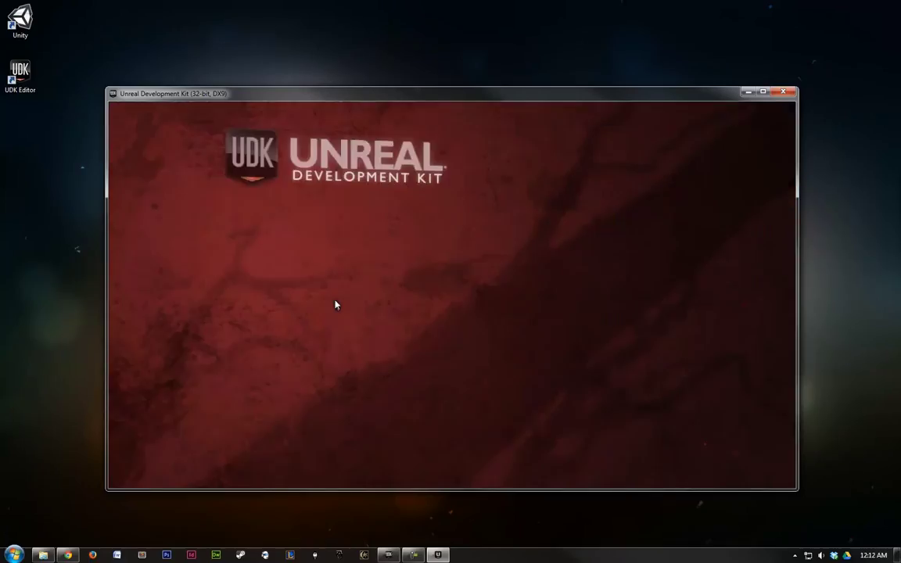
{"action": "left_click", "coordinate": [250, 258]}
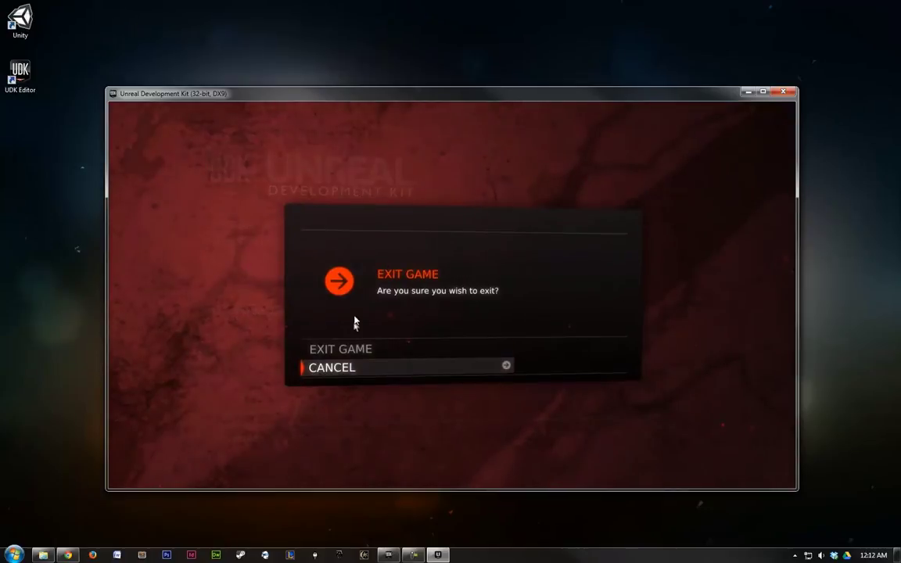
{"action": "left_click", "coordinate": [348, 350]}
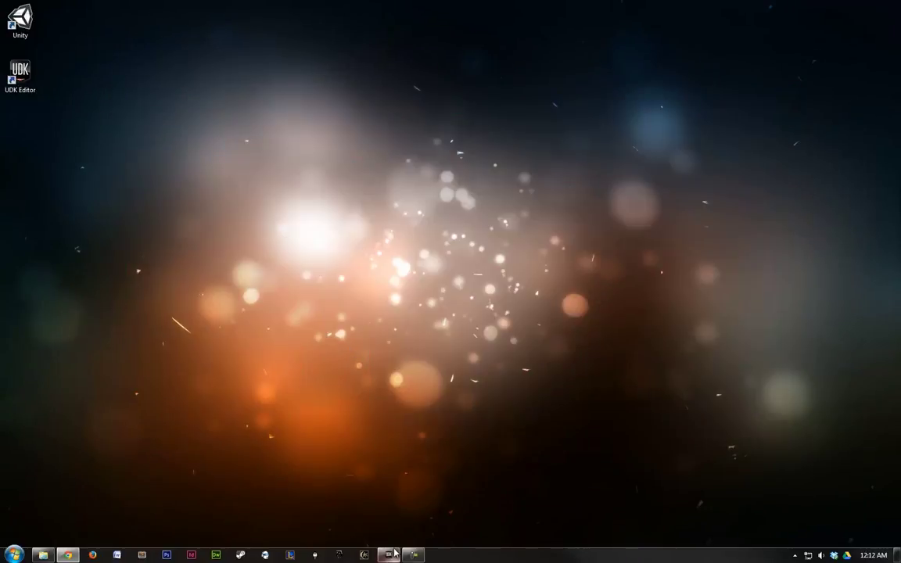